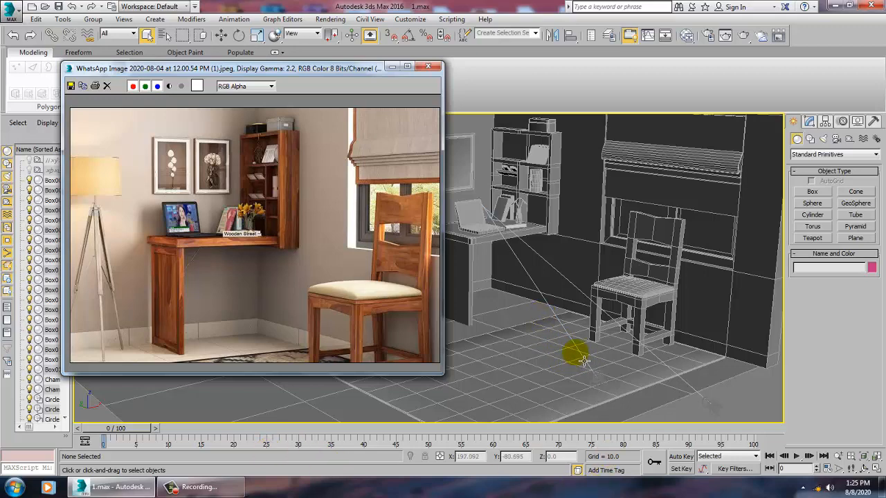
Step: Find and delete the small cylinder object Cylinder003 at the desk
{"action": "middle_click_drag", "start_coordinate": [584, 361], "coordinate": [599, 380], "text": "alt"}
{"action": "left_click", "coordinate": [532, 331]}
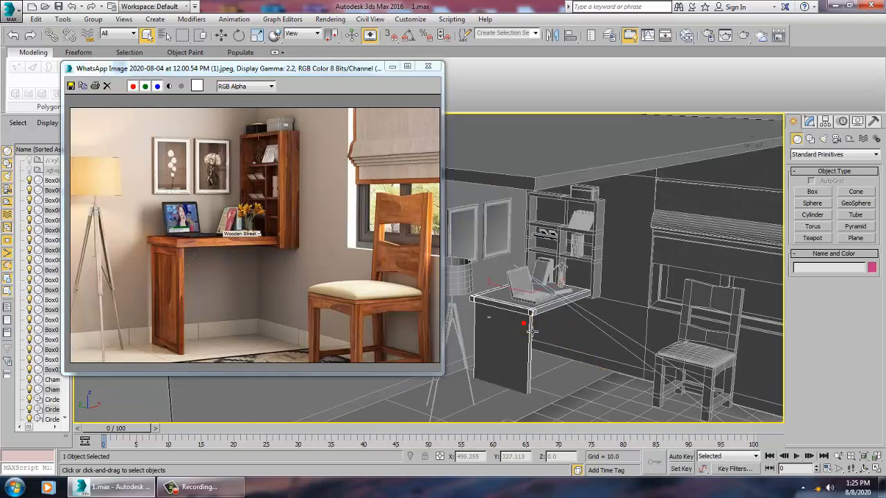
{"action": "scroll", "coordinate": [567, 362], "scroll_direction": "up", "scroll_amount": 5}
{"action": "middle_click_drag", "start_coordinate": [503, 337], "coordinate": [614, 387]}
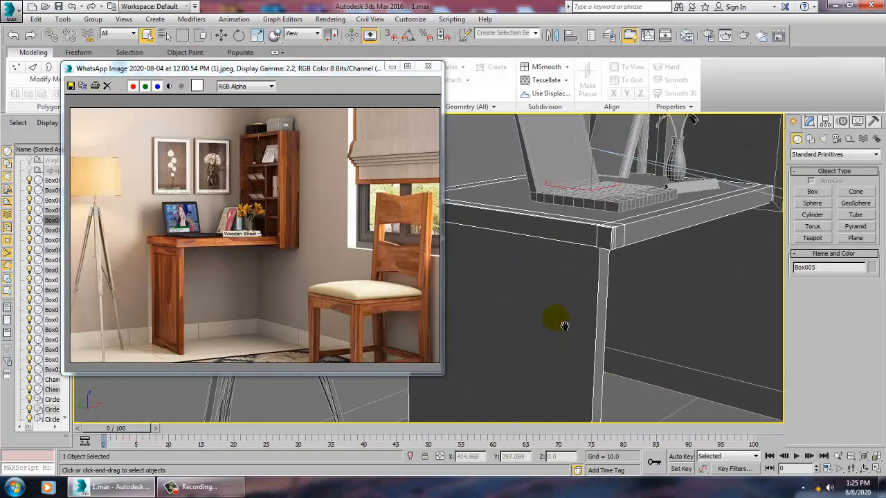
{"action": "middle_click_drag", "start_coordinate": [565, 326], "coordinate": [615, 342]}
{"action": "left_click", "coordinate": [523, 269]}
{"action": "key", "text": "z"}
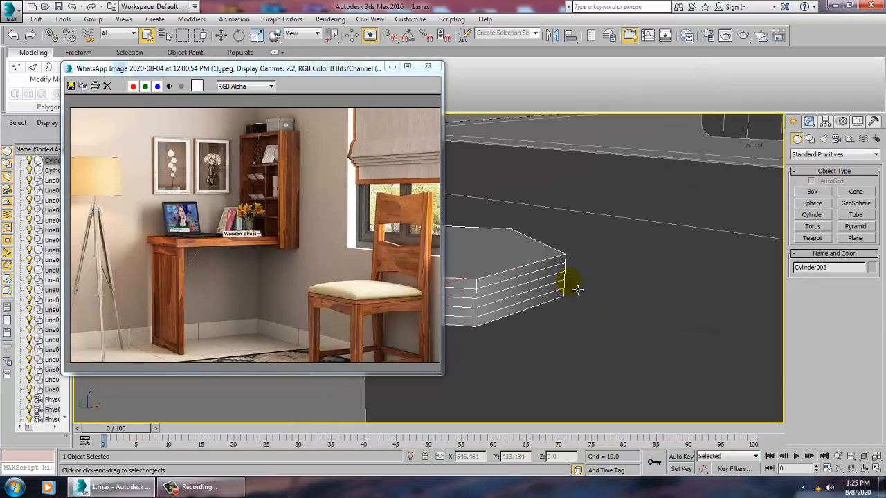
{"action": "scroll", "coordinate": [577, 290], "scroll_direction": "down", "scroll_amount": 5}
{"action": "scroll", "coordinate": [571, 316], "scroll_direction": "down", "scroll_amount": 3}
{"action": "mouse_move", "coordinate": [572, 316]}
{"action": "middle_mouse_down", "text": "alt"}
{"action": "mouse_move", "coordinate": [554, 328]}
{"action": "mouse_move", "coordinate": [576, 301]}
{"action": "middle_mouse_up", "text": "alt"}
{"action": "scroll", "coordinate": [559, 324], "scroll_direction": "down", "scroll_amount": 6}
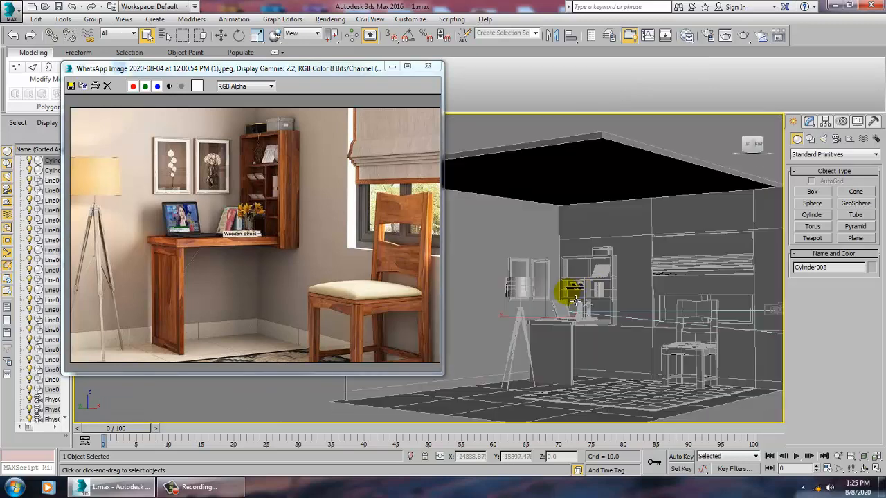
{"action": "scroll", "coordinate": [574, 299], "scroll_direction": "up", "scroll_amount": 4}
{"action": "scroll", "coordinate": [516, 352], "scroll_direction": "up", "scroll_amount": 2}
{"action": "middle_click_drag", "start_coordinate": [516, 353], "coordinate": [648, 340]}
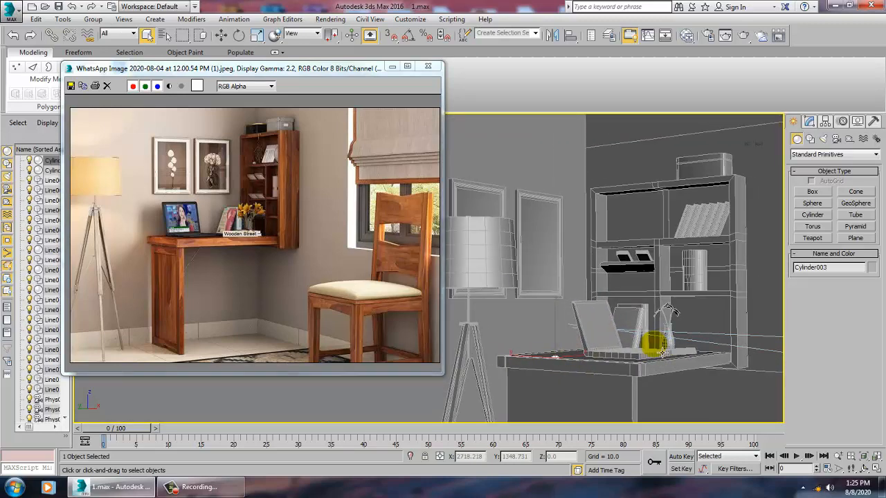
{"action": "key", "text": "Delete"}
Step: Examine the floor lamp's tripod legs up close, including where they meet the floor
{"action": "left_click", "coordinate": [476, 333]}
{"action": "key", "text": "z"}
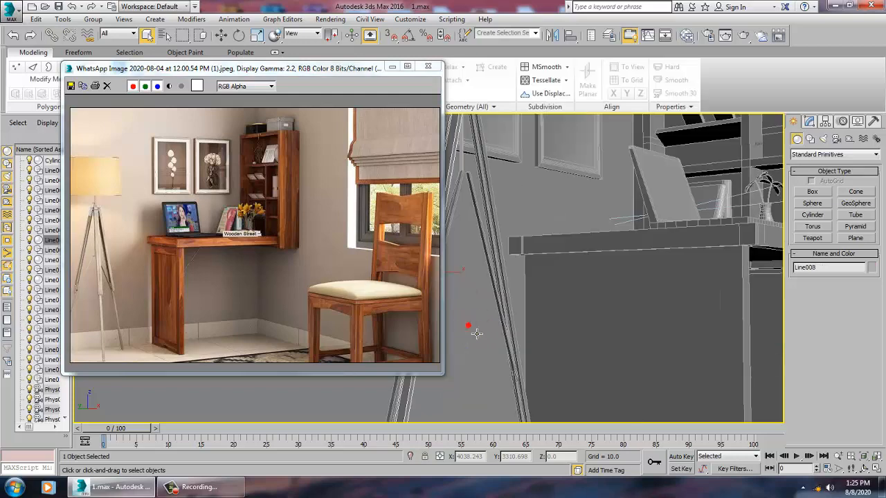
{"action": "middle_click_drag", "start_coordinate": [521, 336], "coordinate": [503, 259], "text": "alt"}
{"action": "middle_click_drag", "start_coordinate": [511, 290], "coordinate": [509, 317]}
{"action": "key", "text": "z"}
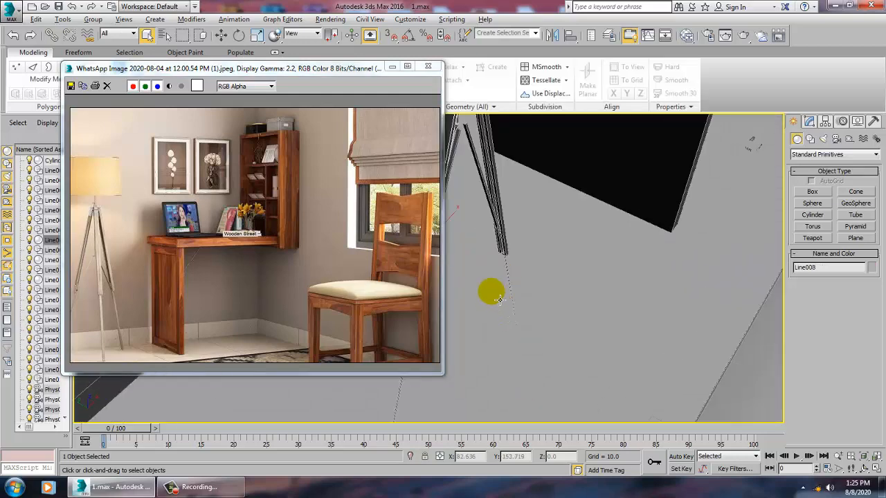
{"action": "middle_click_drag", "start_coordinate": [520, 258], "coordinate": [544, 336]}
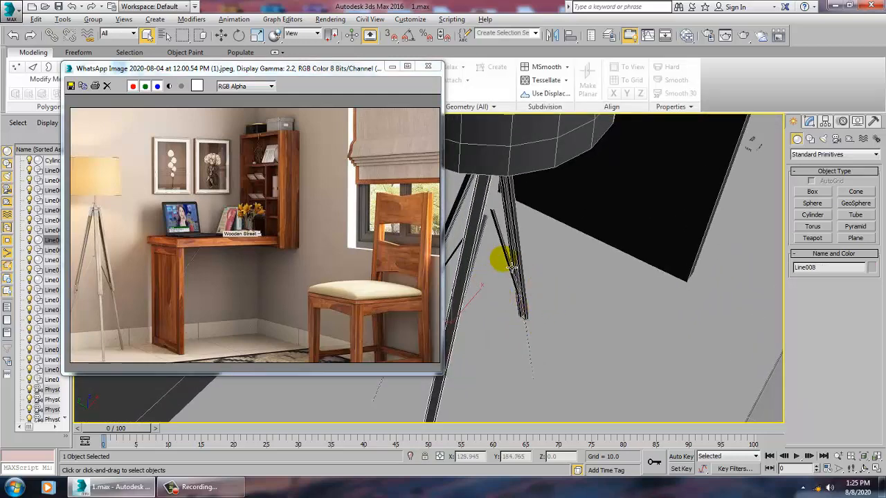
{"action": "scroll", "coordinate": [540, 262], "scroll_direction": "down", "scroll_amount": 2}
{"action": "scroll", "coordinate": [550, 287], "scroll_direction": "up", "scroll_amount": 3}
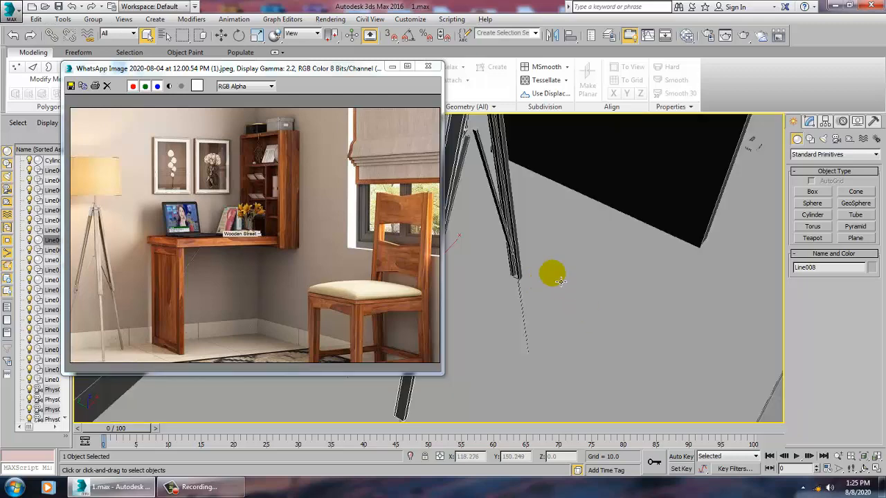
{"action": "scroll", "coordinate": [581, 266], "scroll_direction": "down", "scroll_amount": 3}
{"action": "middle_click_drag", "start_coordinate": [598, 316], "coordinate": [536, 305], "text": "alt"}
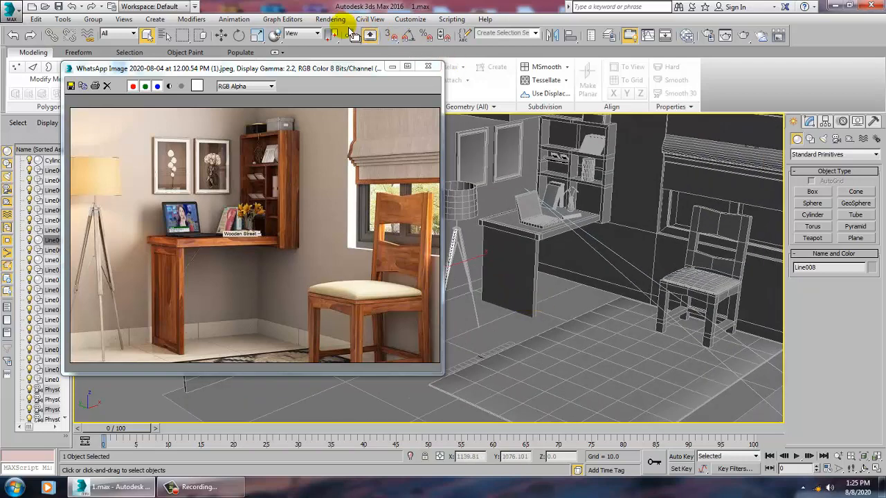
Step: Set the production renderer to V-Ray Adv 3.30.05 in the render setup and close it
{"action": "left_click", "coordinate": [330, 19]}
{"action": "left_click", "coordinate": [364, 69]}
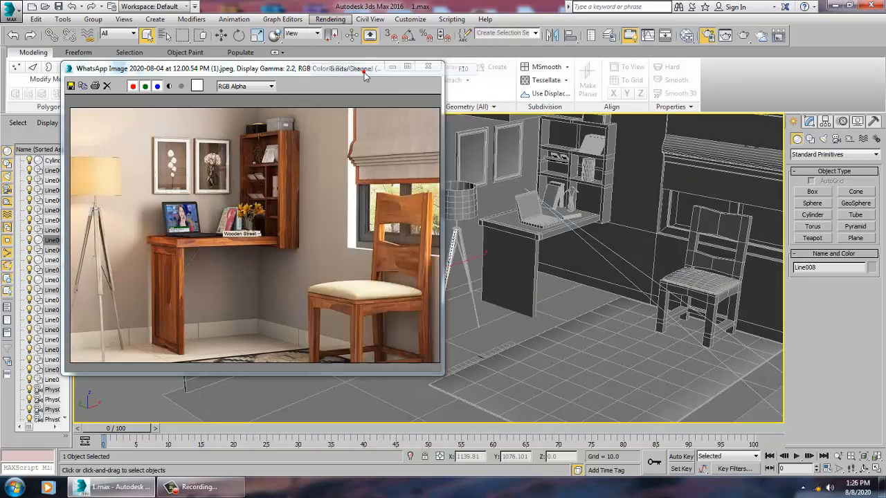
{"action": "left_click", "coordinate": [559, 96]}
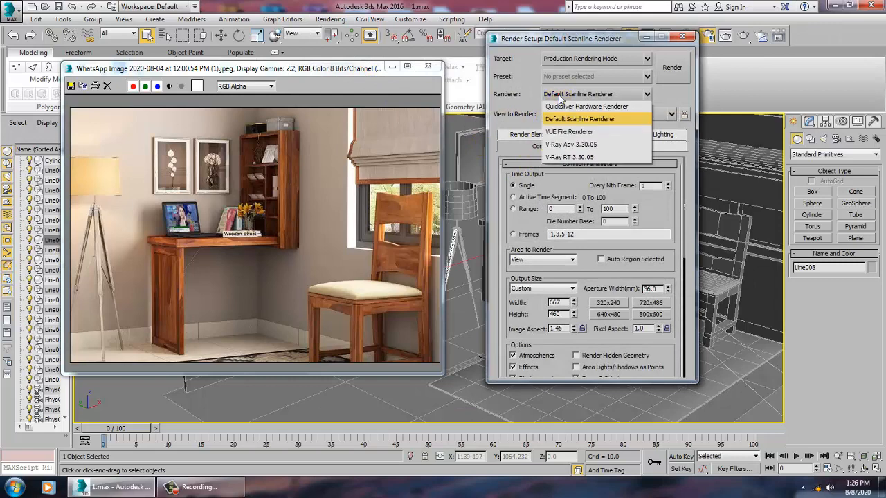
{"action": "left_click", "coordinate": [579, 169]}
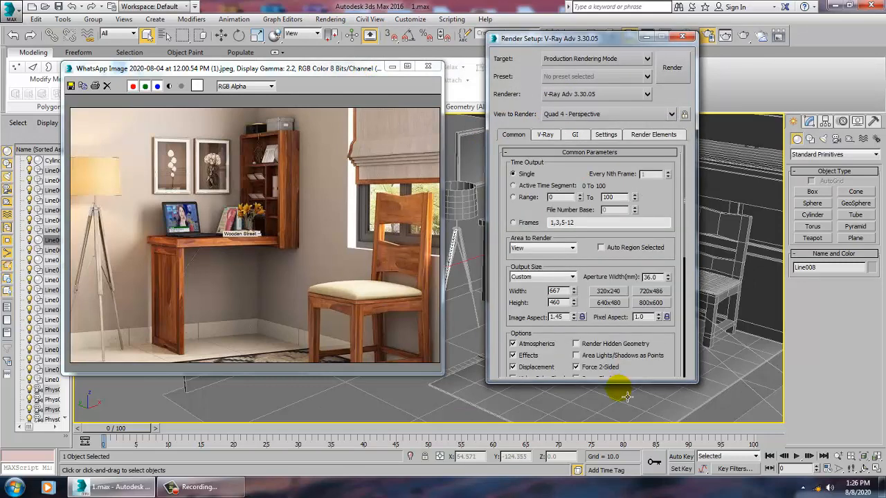
{"action": "left_click", "coordinate": [682, 36]}
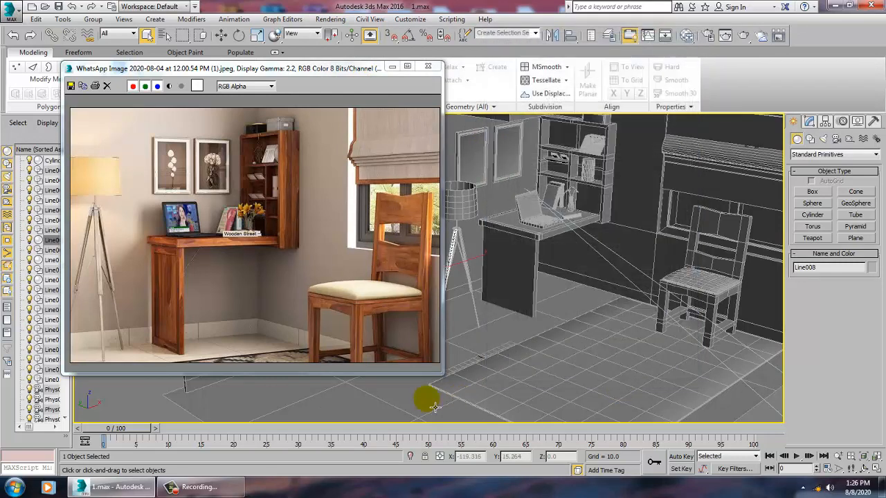
Step: Select the floor plane and create a VRayMtl material named floor in the Slate Material Editor
{"action": "left_click_drag", "start_coordinate": [434, 407], "coordinate": [420, 412]}
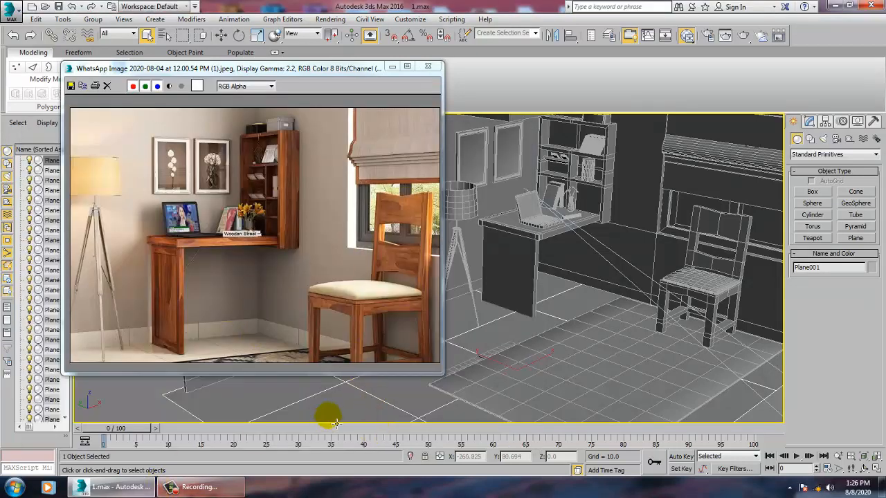
{"action": "key", "text": "m"}
{"action": "left_click", "coordinate": [463, 134]}
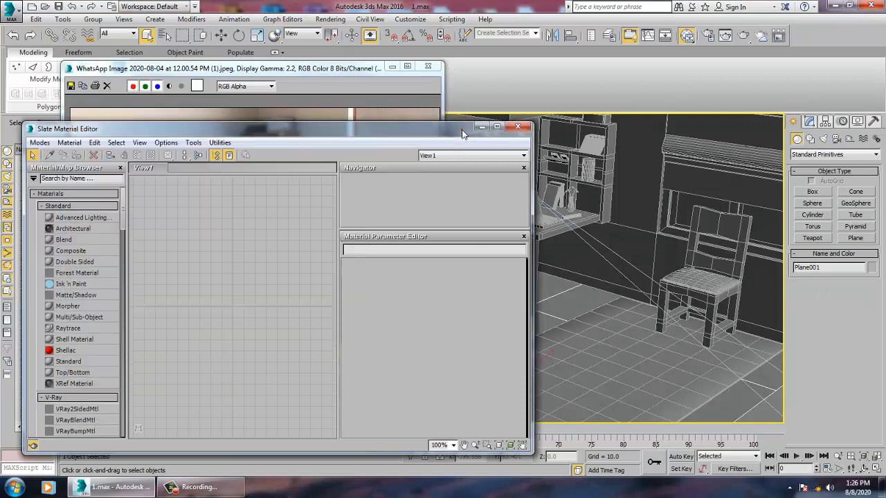
{"action": "left_click_drag", "start_coordinate": [125, 226], "coordinate": [126, 277]}
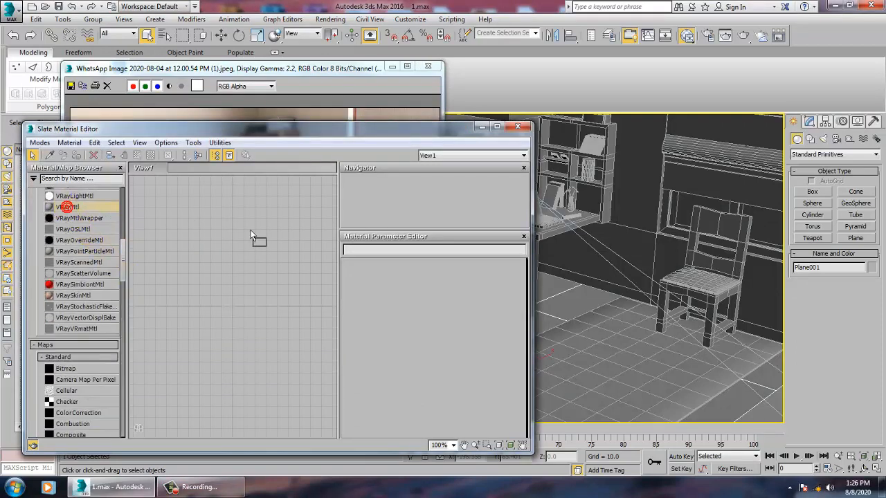
{"action": "left_click_drag", "start_coordinate": [251, 236], "coordinate": [251, 233]}
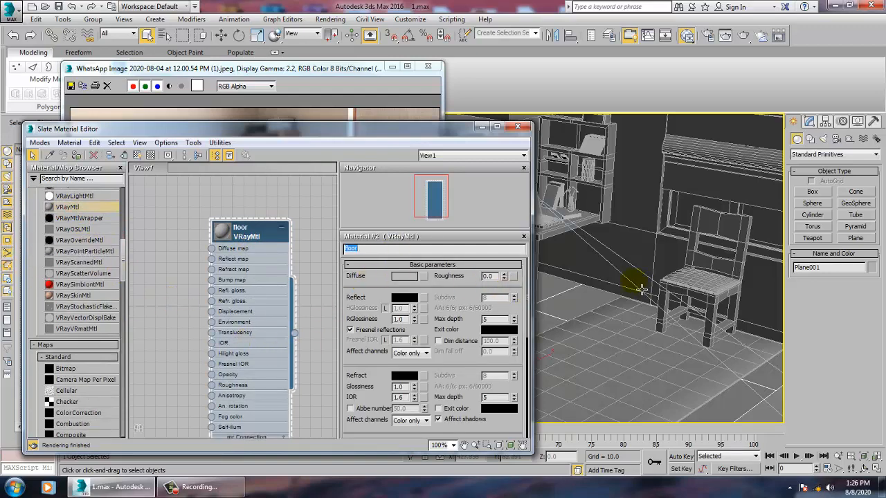
Step: Add a Bitmap to the floor material's diffuse map and browse to the Inter auggg folder on the Desktop
{"action": "middle_click_drag", "start_coordinate": [642, 289], "coordinate": [682, 274], "text": "alt"}
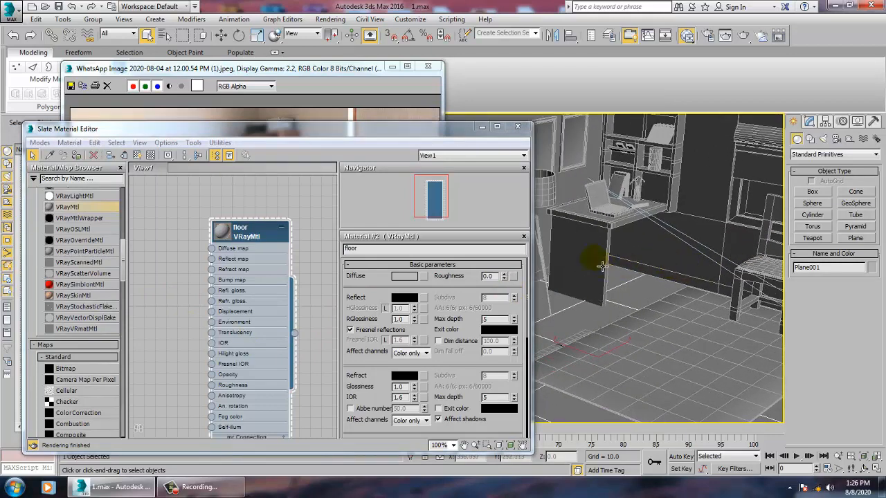
{"action": "left_click", "coordinate": [423, 275]}
{"action": "double_click", "coordinate": [349, 116]}
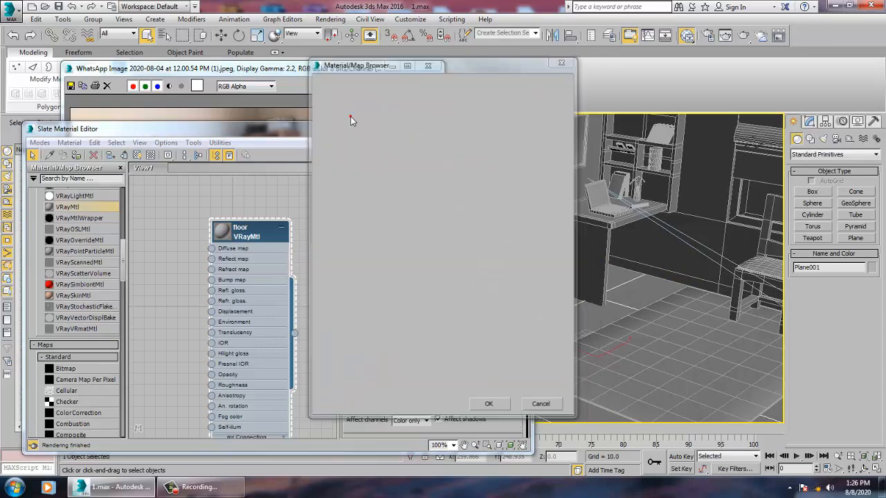
{"action": "left_click", "coordinate": [38, 107]}
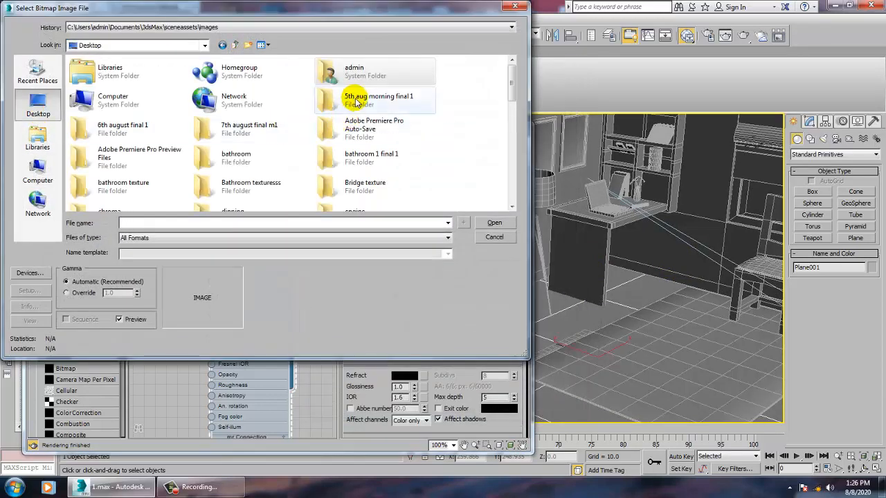
{"action": "left_click", "coordinate": [356, 102]}
{"action": "key", "text": "i"}
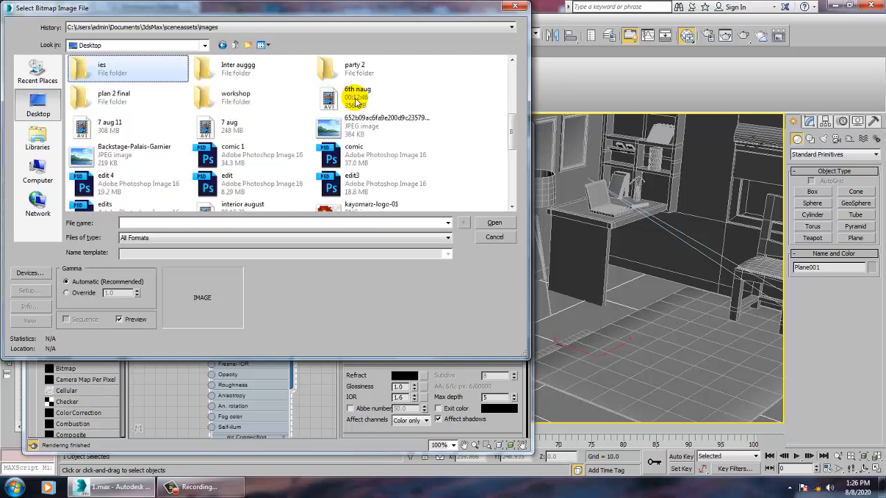
{"action": "double_click", "coordinate": [207, 69]}
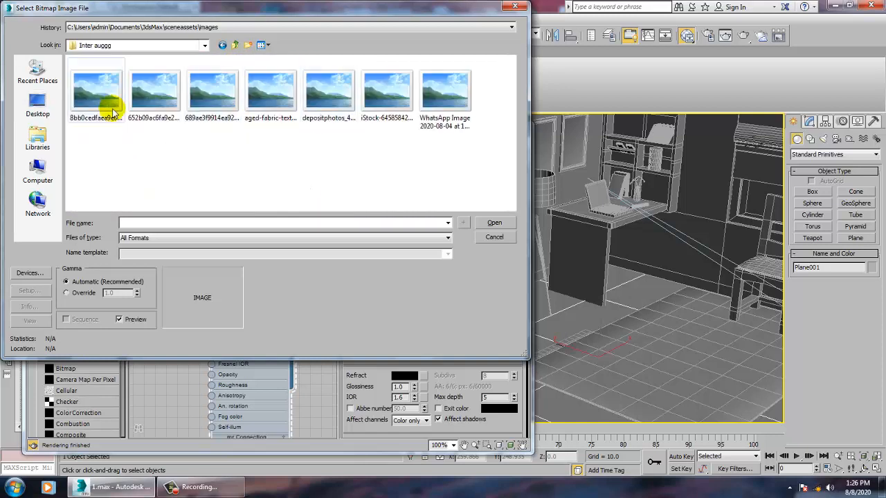
Step: Preview the texture images and load 689ae3f9914ea92308ca3f4ac8ec5438.jpg as the diffuse bitmap
{"action": "left_click", "coordinate": [88, 97]}
{"action": "left_click", "coordinate": [161, 101]}
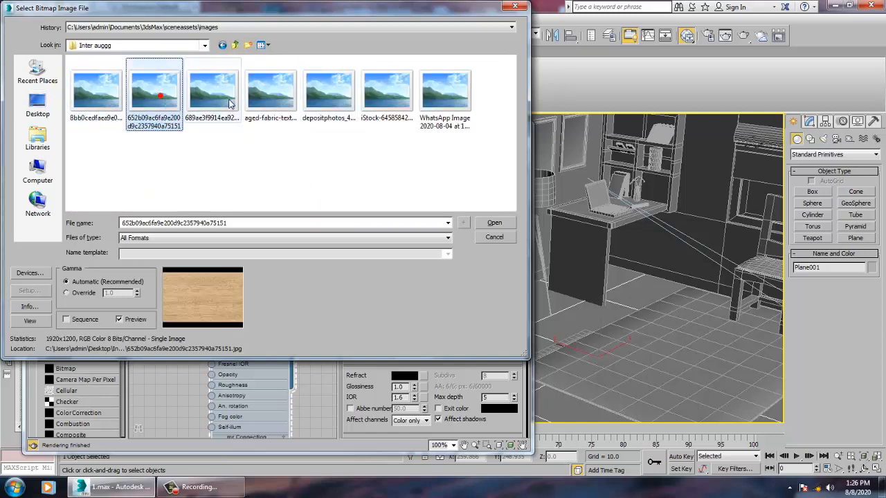
{"action": "left_click", "coordinate": [214, 95]}
{"action": "left_click", "coordinate": [271, 95]}
{"action": "left_click", "coordinate": [339, 107]}
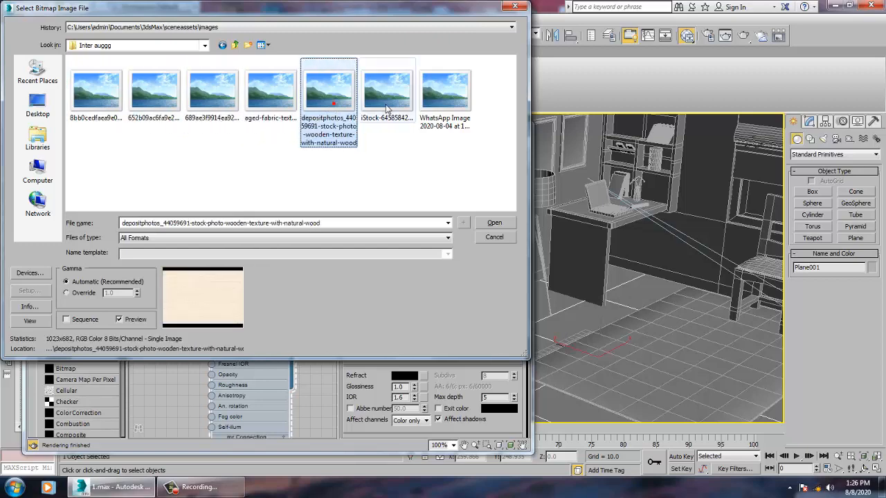
{"action": "left_click", "coordinate": [386, 97]}
{"action": "left_click", "coordinate": [222, 100]}
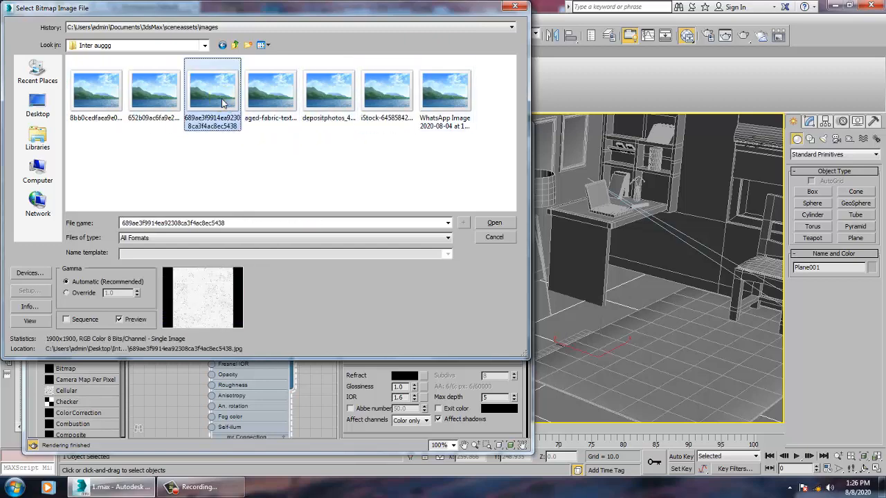
{"action": "double_click", "coordinate": [222, 103]}
Step: Assign the floor material to the selected floor plane and show its texture in the viewport
{"action": "left_click", "coordinate": [74, 158]}
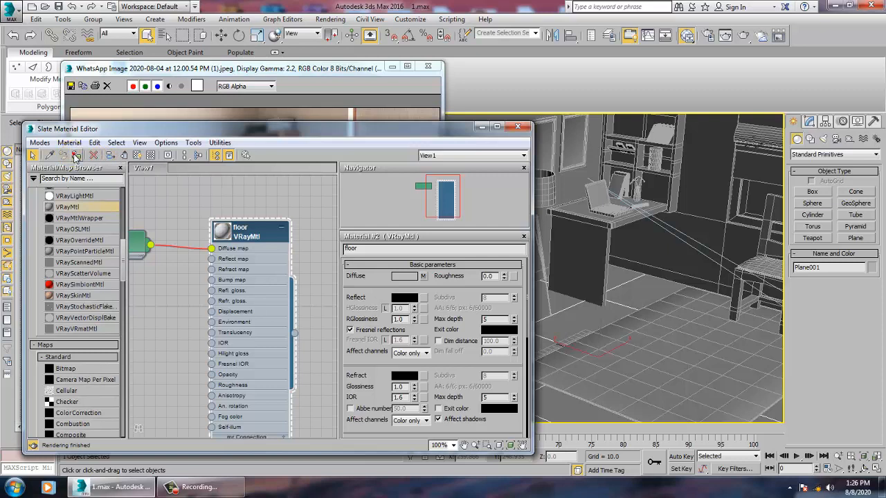
{"action": "left_click", "coordinate": [124, 155]}
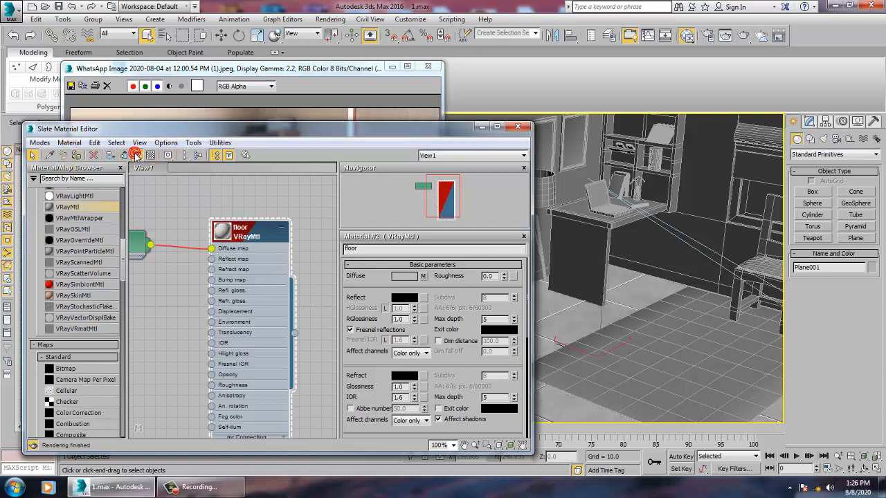
Step: Set the floor bitmap's U and V tiling to 3.0 and check the tiles in the viewport
{"action": "left_click", "coordinate": [422, 276]}
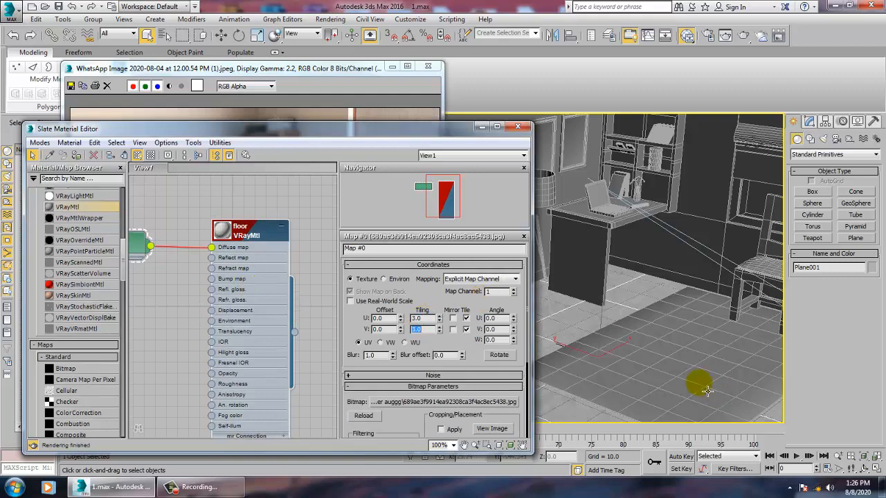
{"action": "middle_click_drag", "start_coordinate": [656, 376], "coordinate": [641, 365], "text": "alt"}
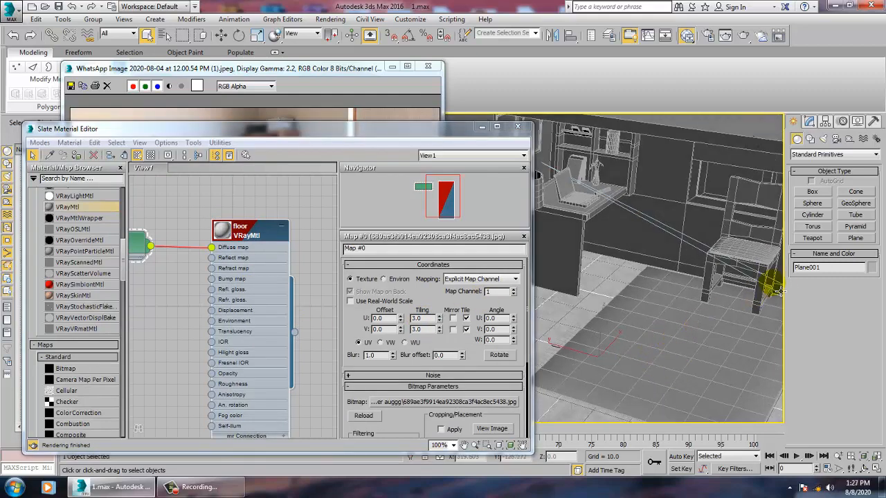
{"action": "middle_click_drag", "start_coordinate": [616, 308], "coordinate": [731, 241], "text": "alt"}
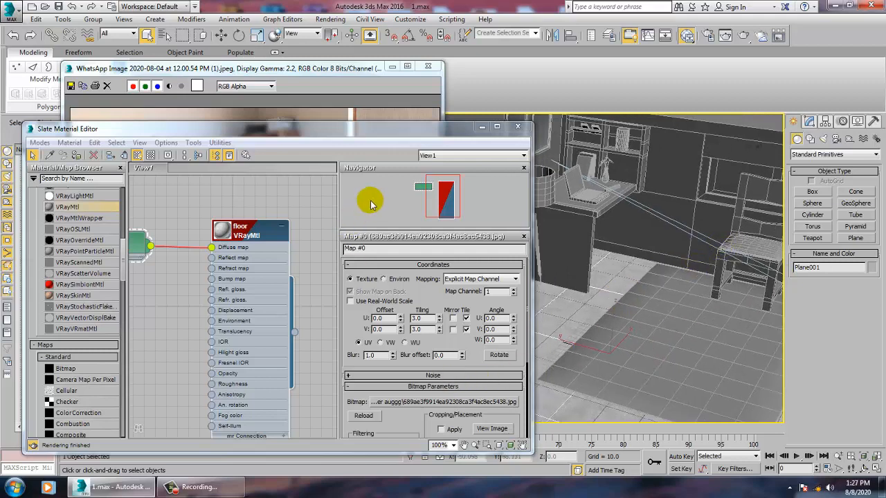
Step: Uncover more of the viewport and set the floor bitmap's U and V tiling to 2.0
{"action": "left_click", "coordinate": [355, 133]}
{"action": "left_click_drag", "start_coordinate": [355, 134], "coordinate": [232, 99]}
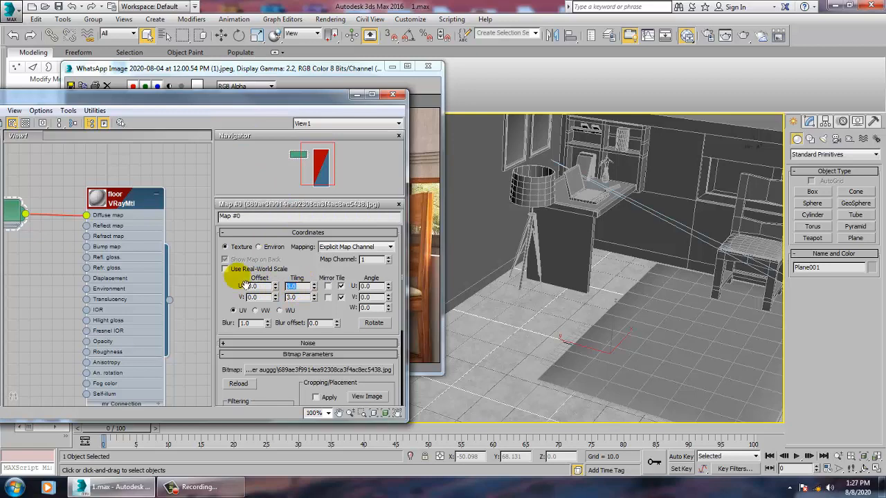
{"action": "type", "text": "2"}
{"action": "key", "text": "Tab"}
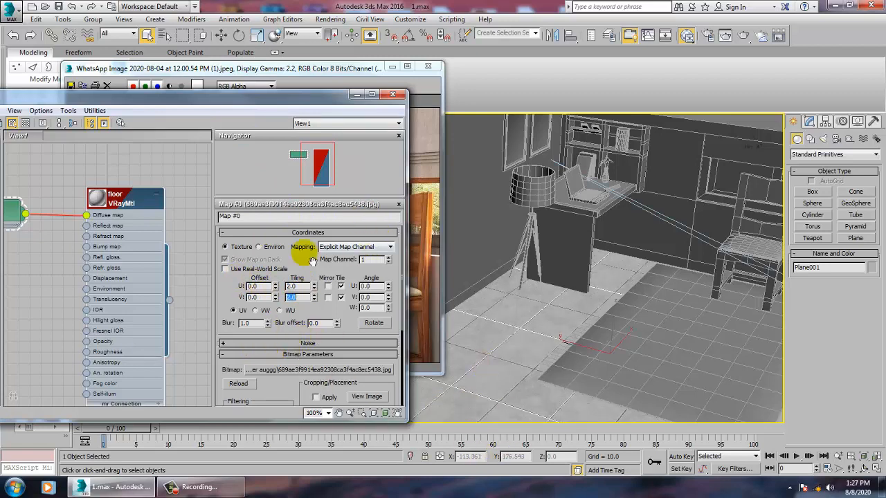
Step: Set the floor material's reflection colour to a grey with a value of 57
{"action": "double_click", "coordinate": [130, 197]}
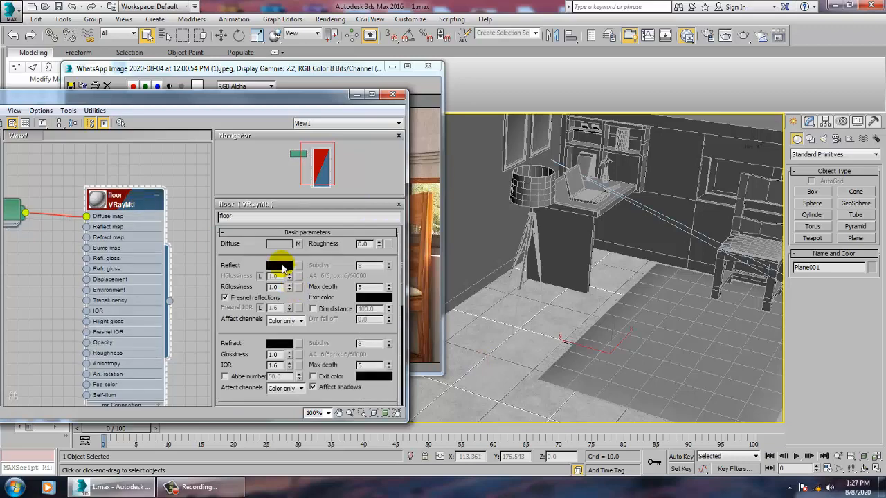
{"action": "left_click", "coordinate": [279, 266]}
{"action": "left_click_drag", "start_coordinate": [316, 82], "coordinate": [325, 74]}
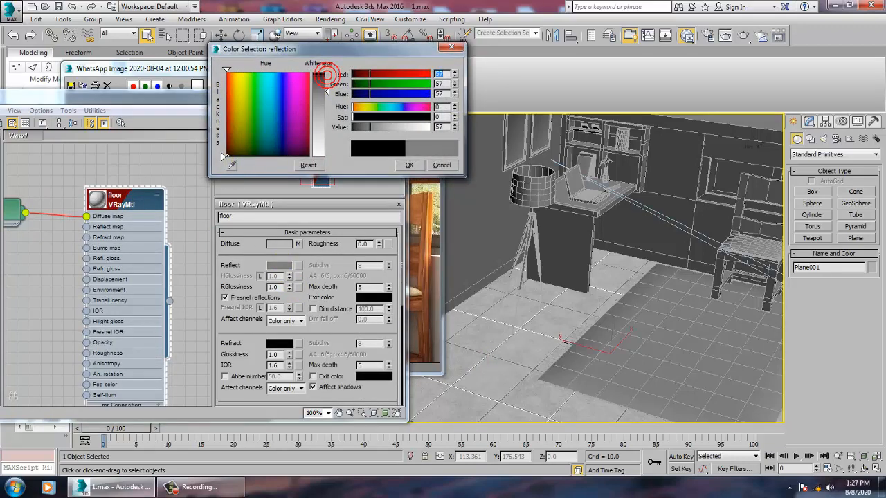
{"action": "left_click", "coordinate": [415, 169]}
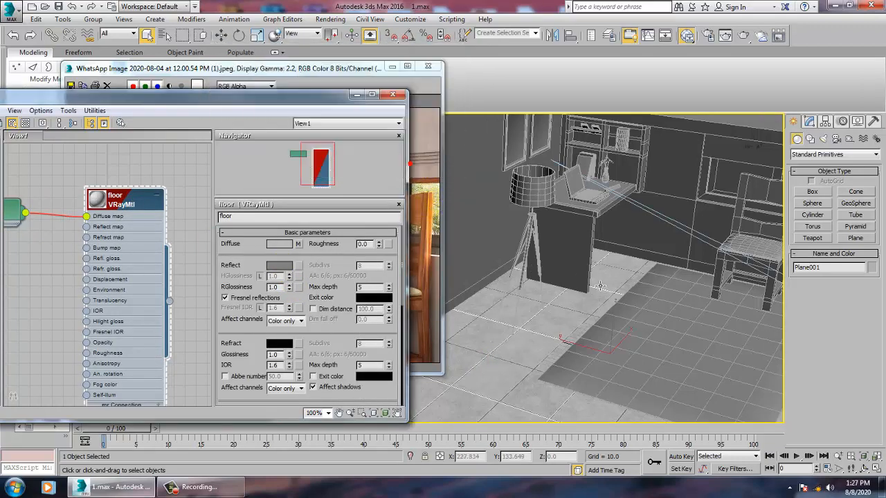
Step: Select the wooden chair frame, then add a new VRayMtl below the floor material and show its parameters
{"action": "middle_click_drag", "start_coordinate": [609, 291], "coordinate": [663, 307], "text": "alt"}
{"action": "left_click", "coordinate": [436, 164]}
{"action": "left_click", "coordinate": [681, 318]}
{"action": "key", "text": "z"}
{"action": "scroll", "coordinate": [662, 316], "scroll_direction": "down", "scroll_amount": 2}
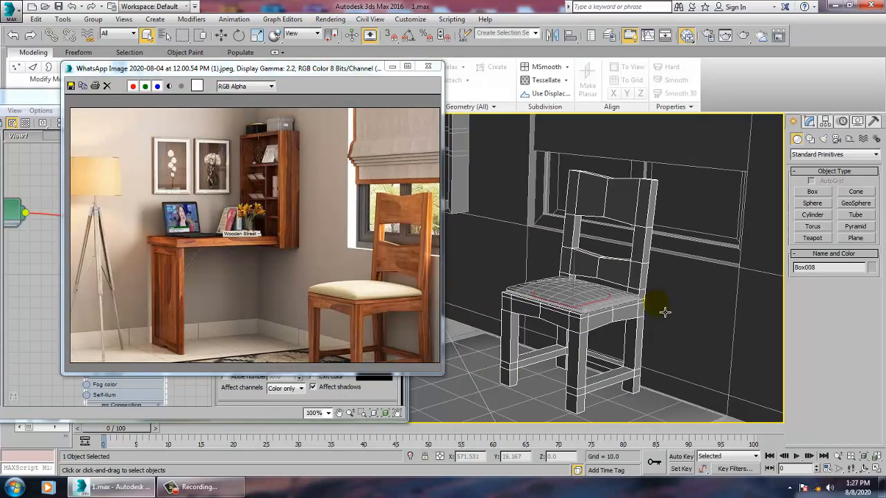
{"action": "left_click", "coordinate": [182, 386]}
{"action": "scroll", "coordinate": [182, 214], "scroll_direction": "down", "scroll_amount": 1}
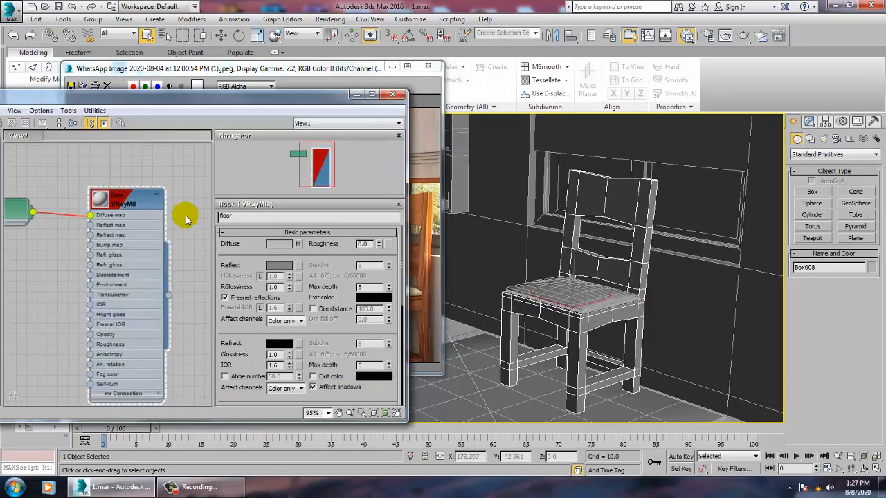
{"action": "left_click_drag", "start_coordinate": [182, 111], "coordinate": [415, 55]}
{"action": "middle_click_drag", "start_coordinate": [306, 291], "coordinate": [320, 180]}
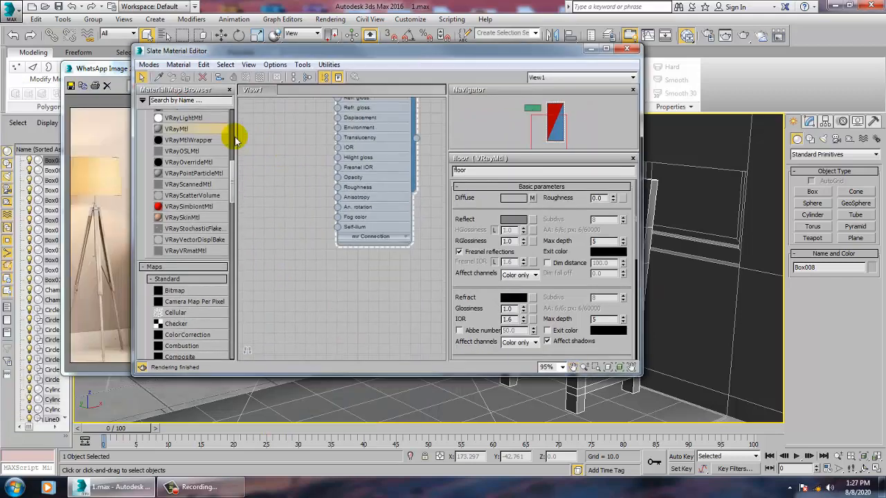
{"action": "left_click_drag", "start_coordinate": [289, 194], "coordinate": [292, 214]}
{"action": "double_click", "coordinate": [298, 218]}
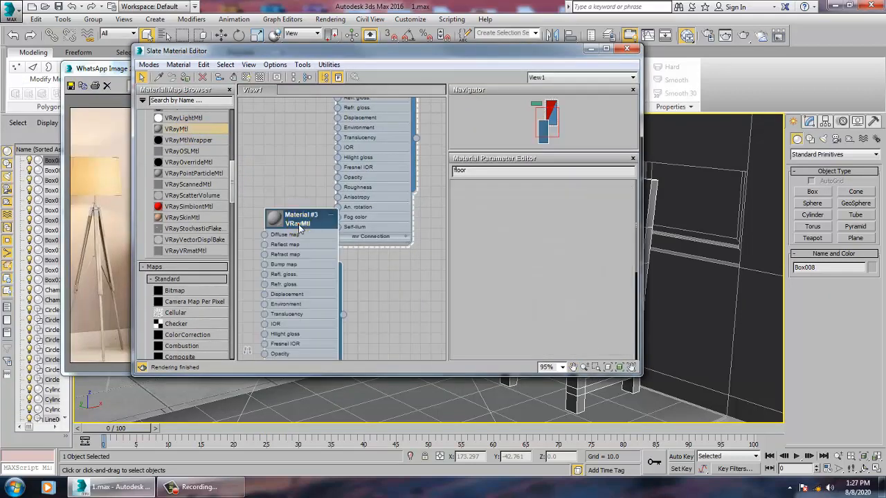
Step: Preview the texture images and load the wood image 652b09ac6fa9e200d9c2357940a75151.jpg as the new material's diffuse bitmap
{"action": "left_click", "coordinate": [538, 199]}
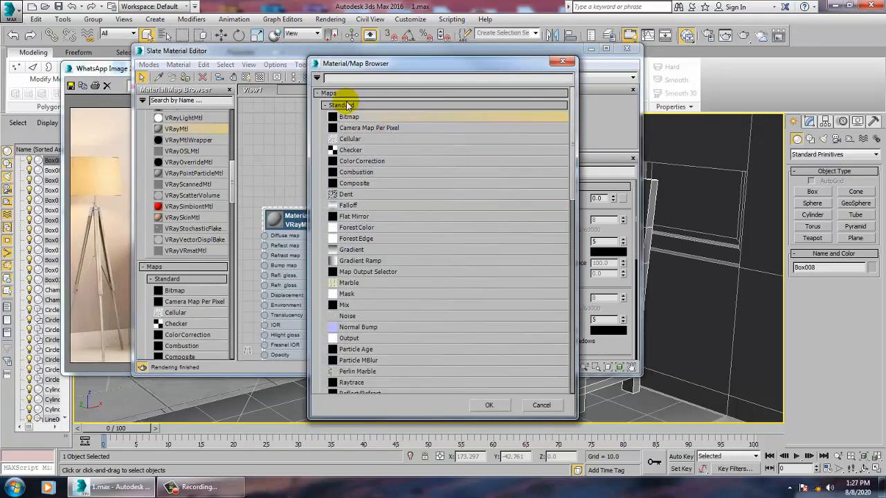
{"action": "double_click", "coordinate": [339, 110]}
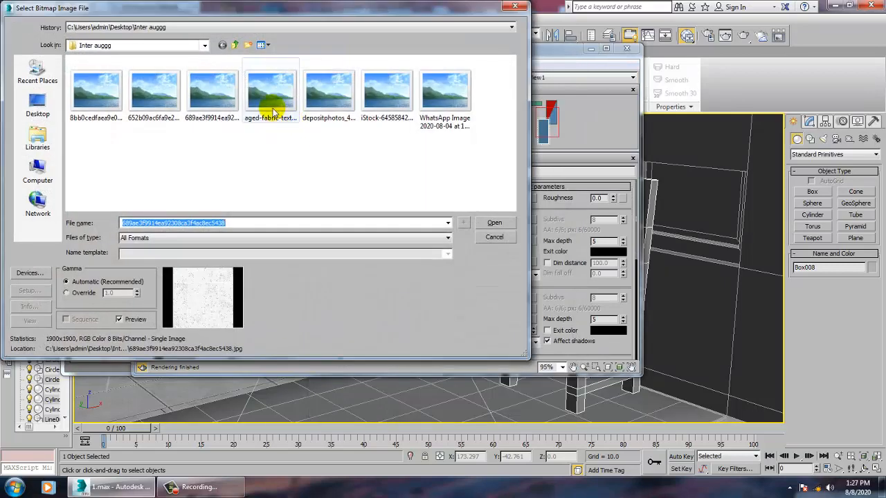
{"action": "left_click", "coordinate": [270, 90]}
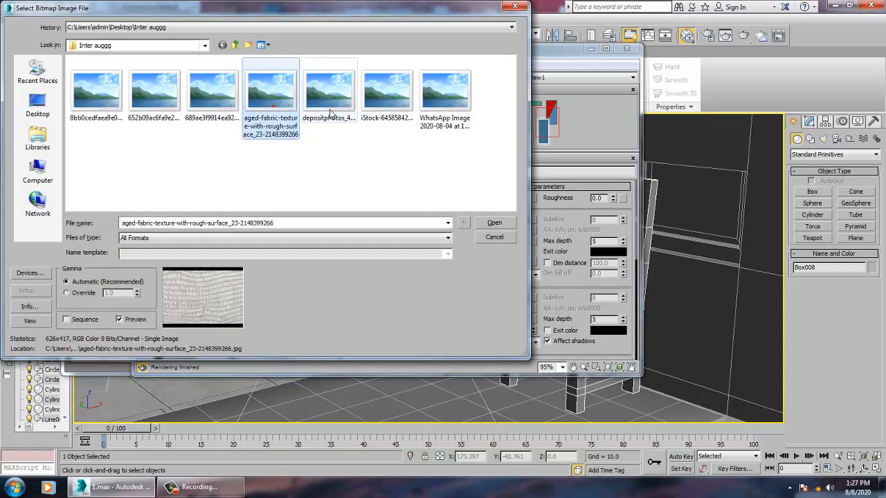
{"action": "left_click", "coordinate": [328, 90]}
{"action": "left_click", "coordinate": [386, 90]}
{"action": "left_click", "coordinate": [450, 97]}
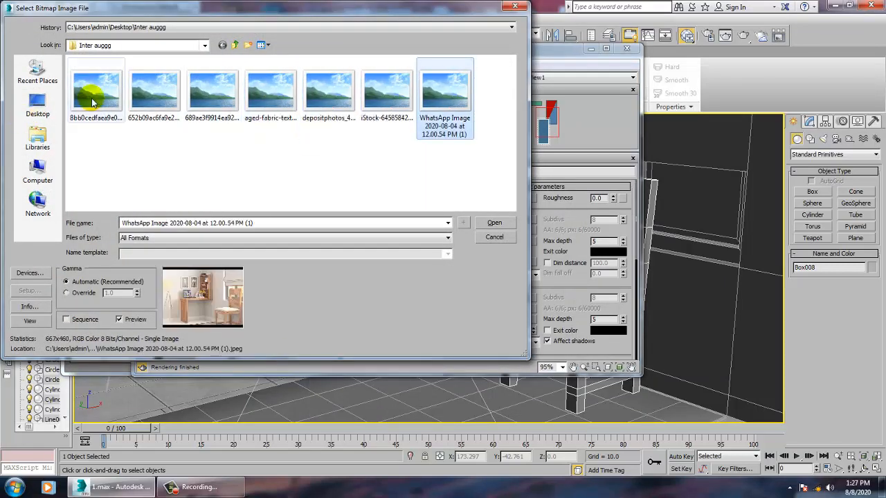
{"action": "left_click", "coordinate": [96, 96]}
{"action": "left_click", "coordinate": [147, 101]}
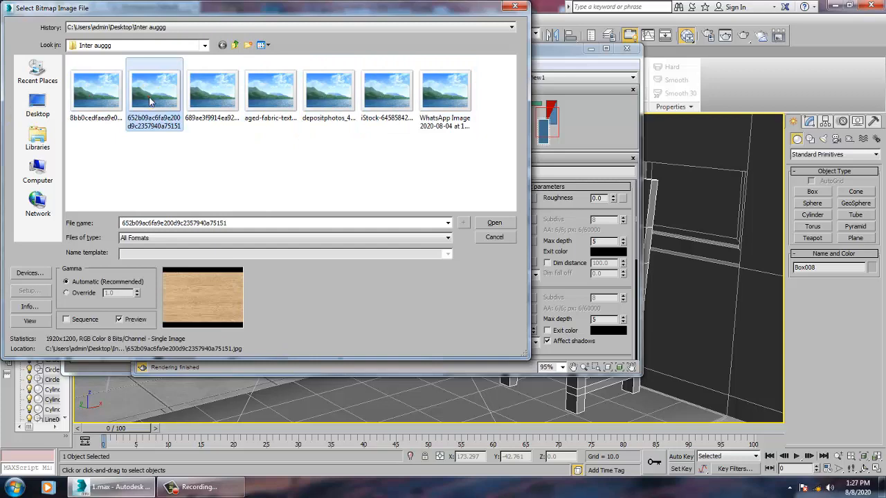
{"action": "left_click", "coordinate": [212, 94]}
{"action": "double_click", "coordinate": [154, 93]}
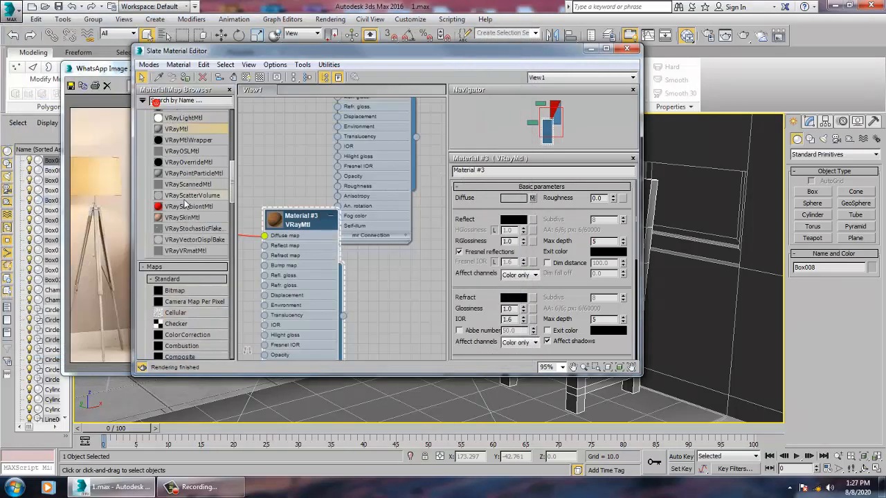
Step: Assign the wood material to the selected chair frame, show its texture in the viewport, and minimize the material editor
{"action": "left_click", "coordinate": [185, 78]}
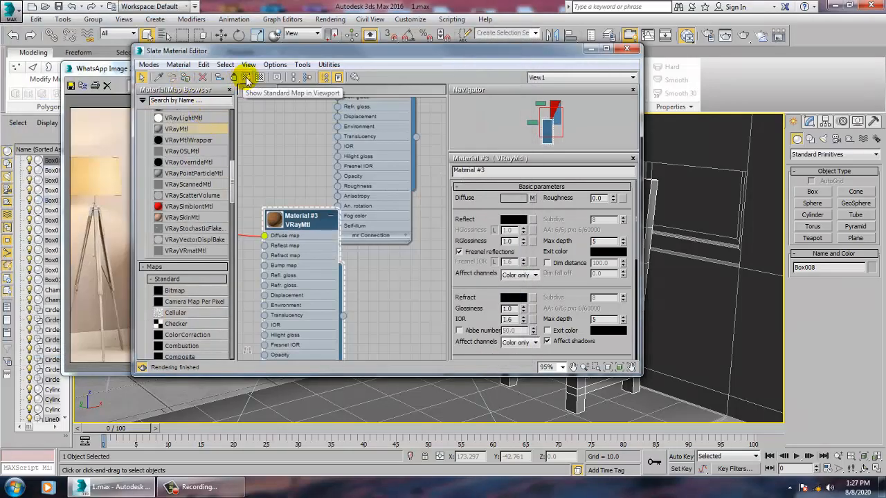
{"action": "left_click", "coordinate": [246, 76]}
{"action": "left_click", "coordinate": [590, 48]}
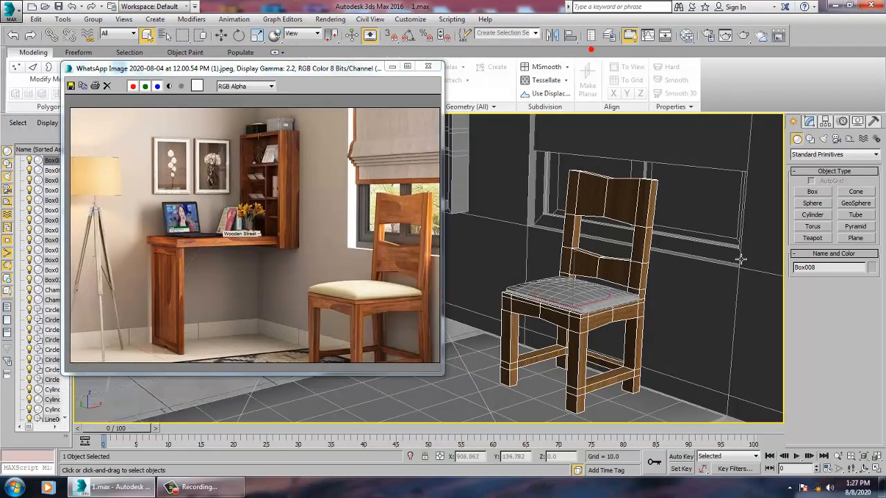
Step: Add a UVW Map modifier with Box mapping to the chair frame
{"action": "left_click", "coordinate": [808, 122]}
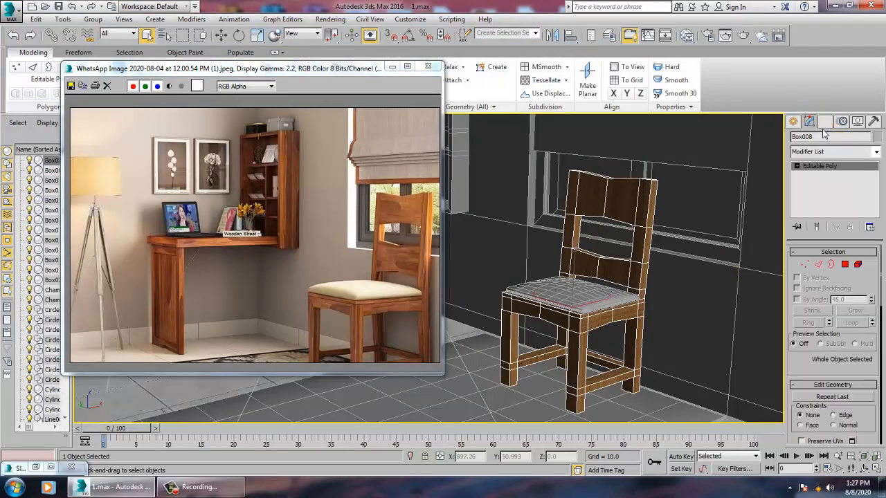
{"action": "left_click", "coordinate": [830, 153]}
{"action": "scroll", "coordinate": [820, 207], "scroll_direction": "down", "scroll_amount": 10}
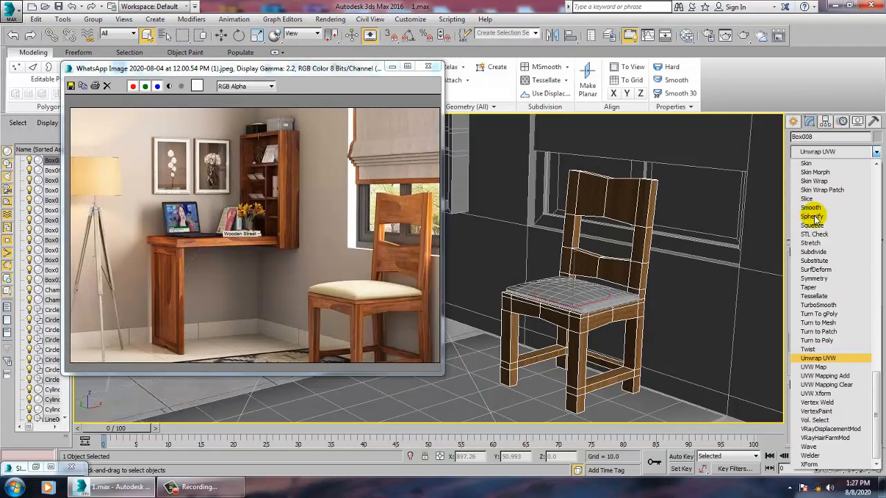
{"action": "left_click", "coordinate": [832, 368]}
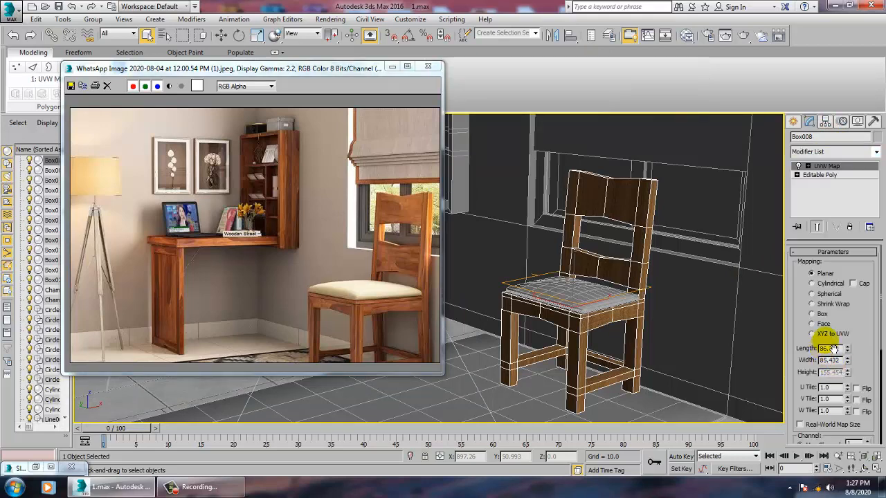
{"action": "left_click", "coordinate": [823, 314]}
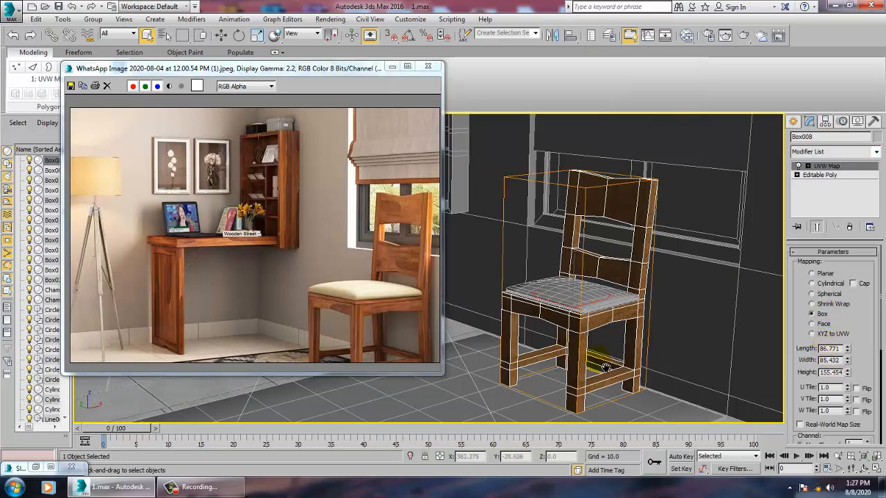
Step: Assign the wood material to the wall shelf unit above the desk
{"action": "middle_click_drag", "start_coordinate": [605, 368], "coordinate": [678, 409]}
{"action": "middle_click_drag", "start_coordinate": [618, 354], "coordinate": [615, 355], "text": "alt"}
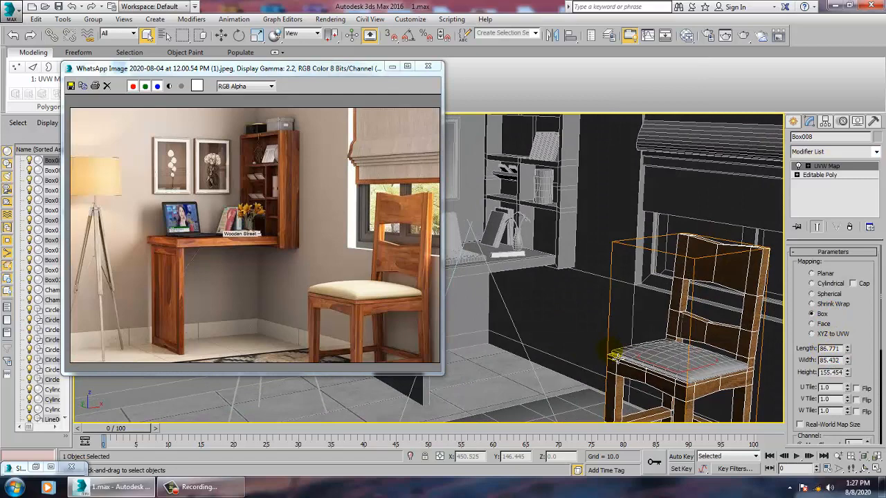
{"action": "left_click", "coordinate": [581, 254]}
{"action": "middle_click_drag", "start_coordinate": [581, 254], "coordinate": [622, 274], "text": "alt"}
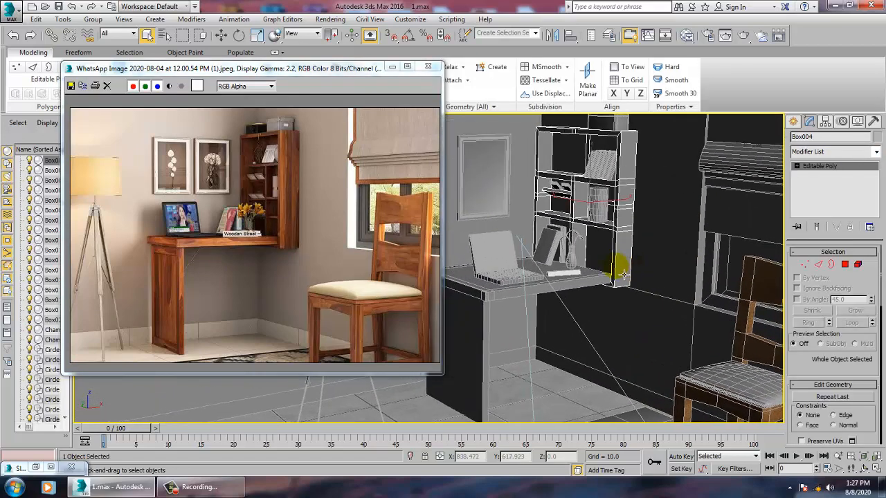
{"action": "key", "text": "m"}
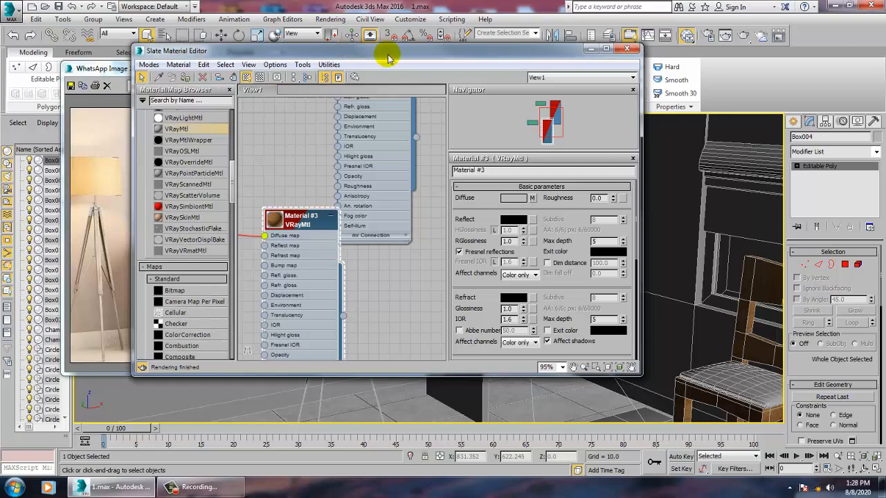
{"action": "left_click_drag", "start_coordinate": [385, 53], "coordinate": [195, 72]}
Step: Assign the wood material to the desk and keep the desk visible beside the material editor
{"action": "left_click", "coordinate": [520, 302]}
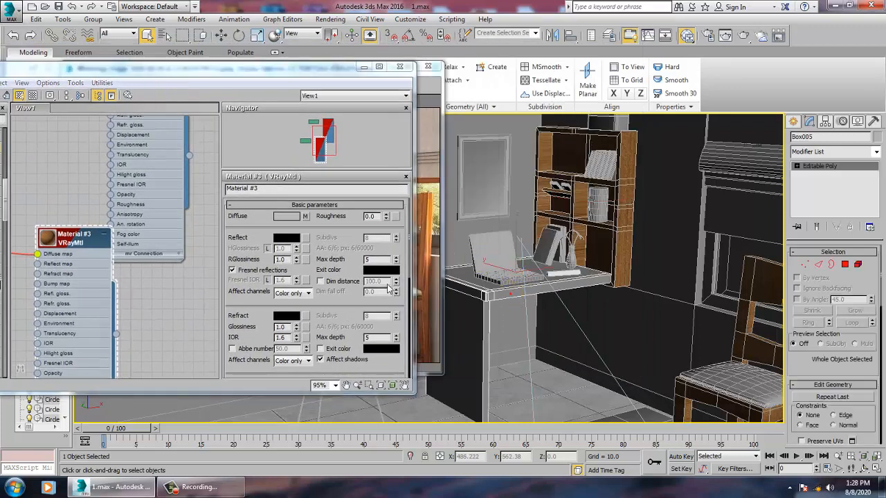
{"action": "left_click_drag", "start_coordinate": [62, 76], "coordinate": [118, 80]}
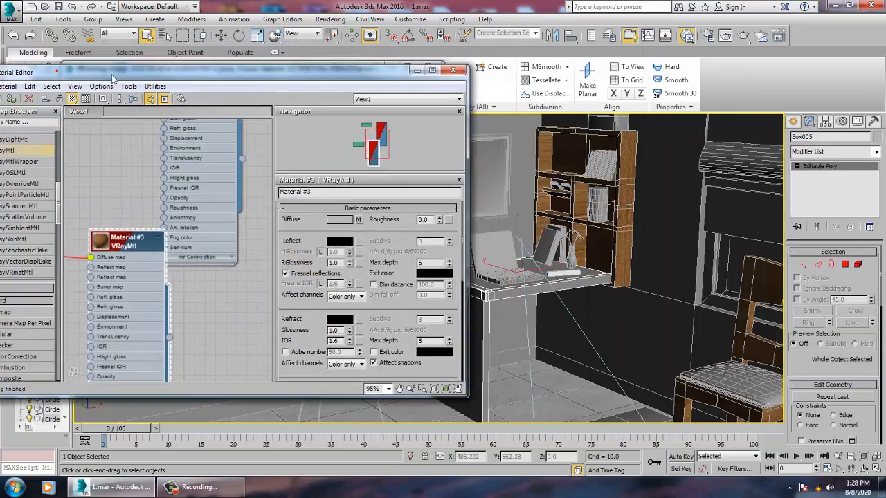
{"action": "left_click", "coordinate": [13, 98]}
{"action": "left_click", "coordinate": [503, 246]}
Step: Add a UVW Map modifier with Box mapping to the wall shelf unit
{"action": "left_click", "coordinate": [637, 226]}
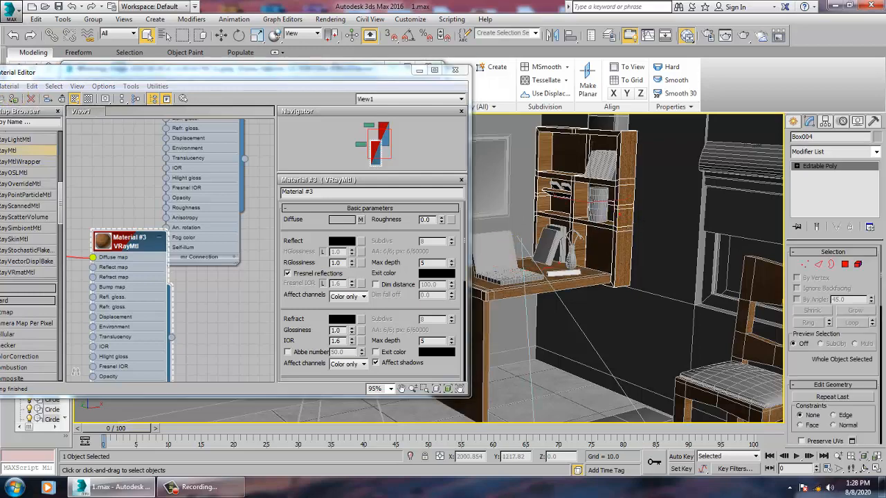
{"action": "left_click", "coordinate": [875, 152]}
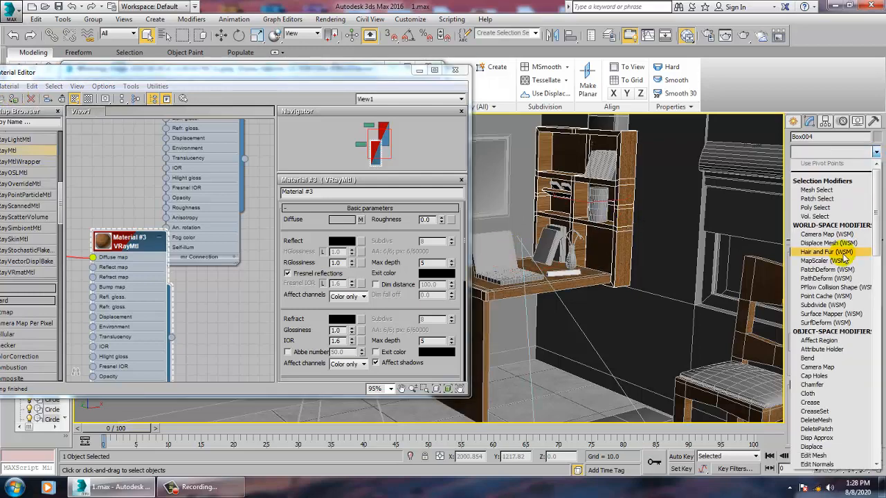
{"action": "key", "text": "u"}
{"action": "left_click", "coordinate": [830, 367]}
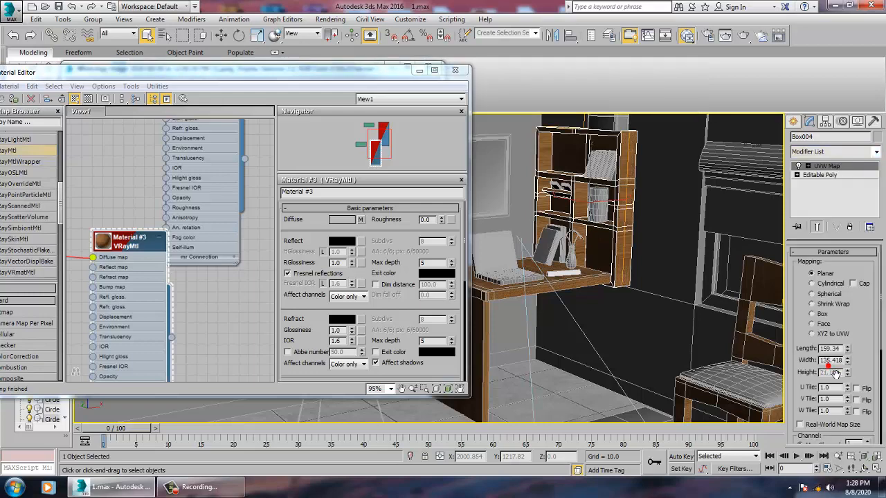
{"action": "left_click", "coordinate": [813, 313]}
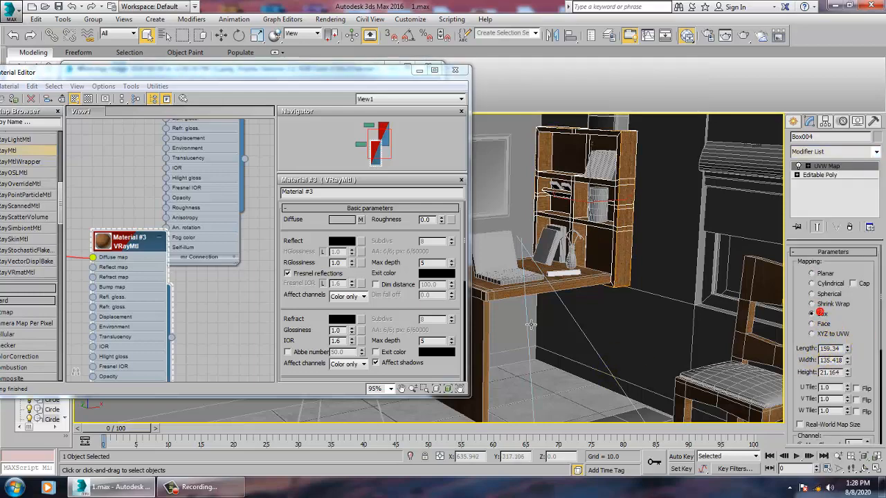
Step: Add a UVW Map modifier with Box mapping to the desk and check the wood grain on its side panel
{"action": "left_click", "coordinate": [488, 356]}
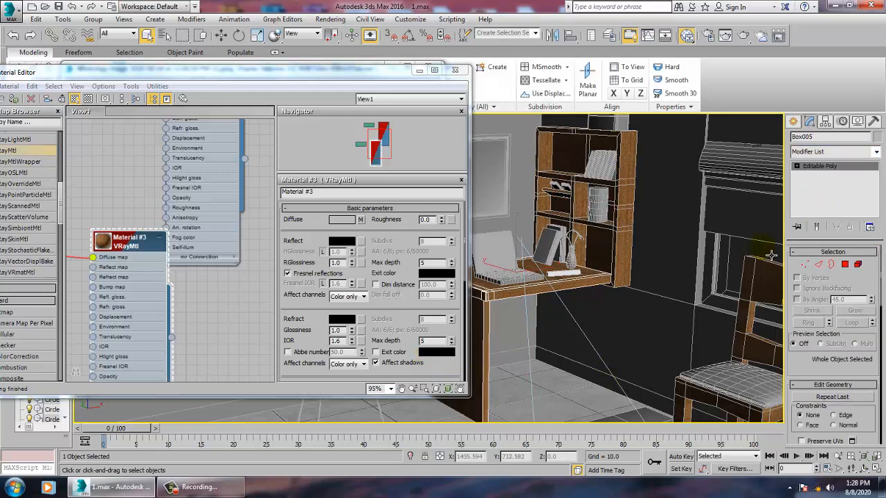
{"action": "left_click", "coordinate": [861, 151]}
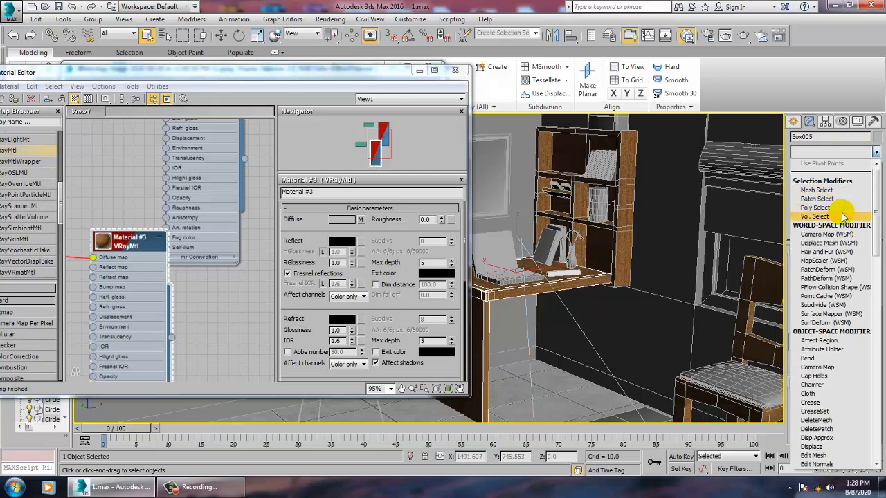
{"action": "scroll", "coordinate": [840, 211], "scroll_direction": "down", "scroll_amount": 5}
{"action": "left_click", "coordinate": [831, 366]}
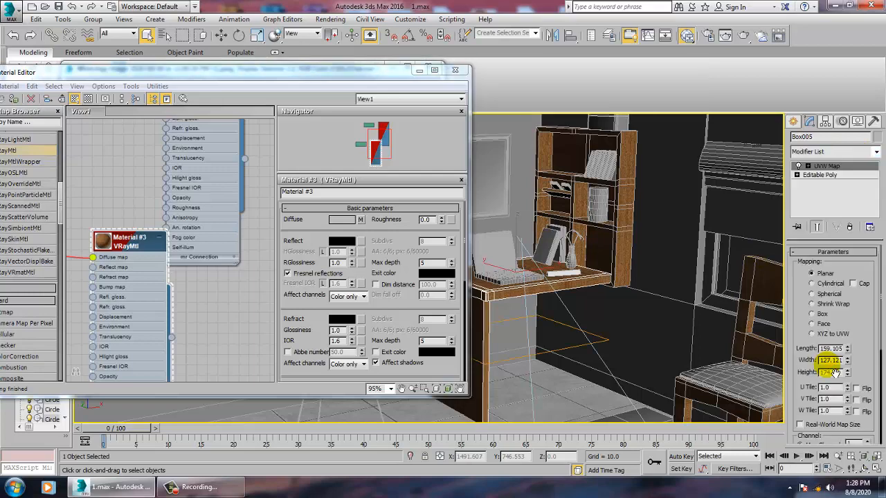
{"action": "left_click", "coordinate": [817, 314]}
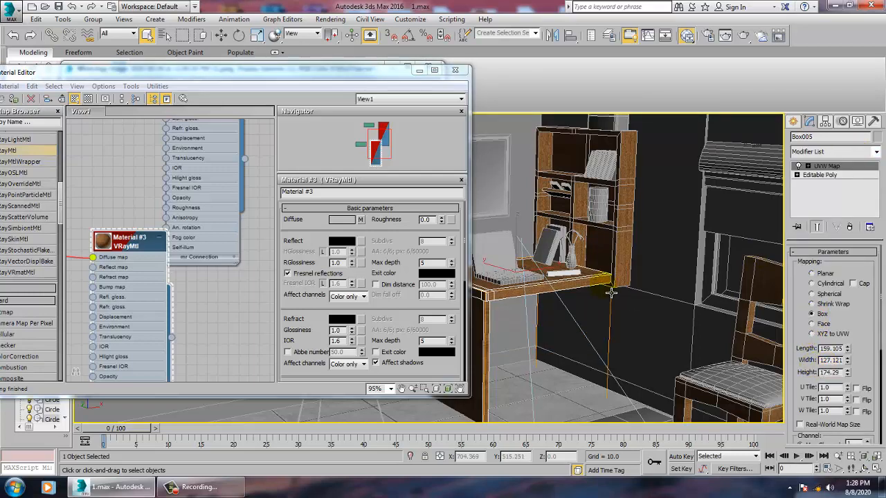
{"action": "middle_click_drag", "start_coordinate": [613, 326], "coordinate": [645, 294], "text": "alt"}
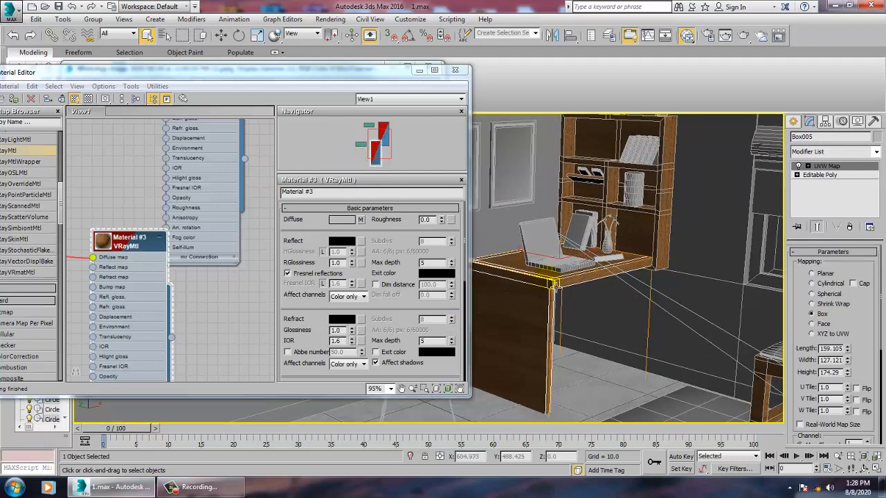
Step: Select the chair's seat cushion and create a new VRayMtl for it in the material editor
{"action": "middle_click_drag", "start_coordinate": [657, 348], "coordinate": [614, 278], "text": "alt"}
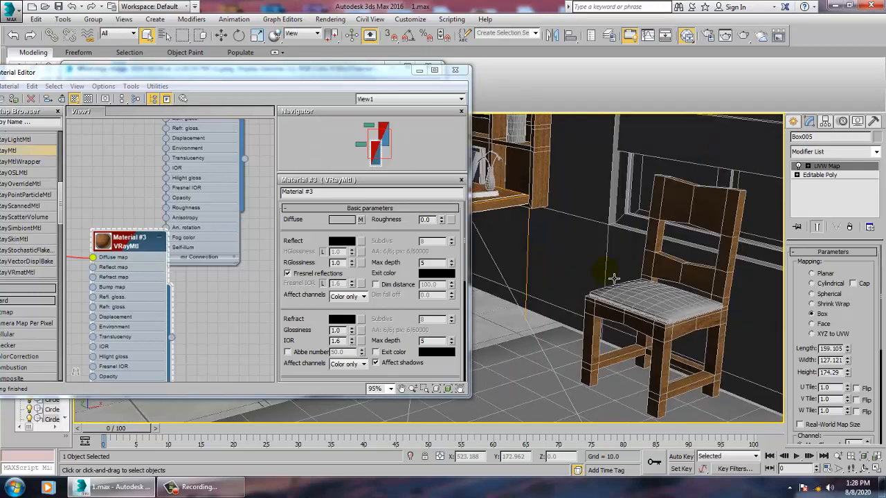
{"action": "left_click", "coordinate": [657, 303]}
{"action": "middle_click_drag", "start_coordinate": [657, 302], "coordinate": [640, 310], "text": "alt"}
{"action": "key", "text": "m"}
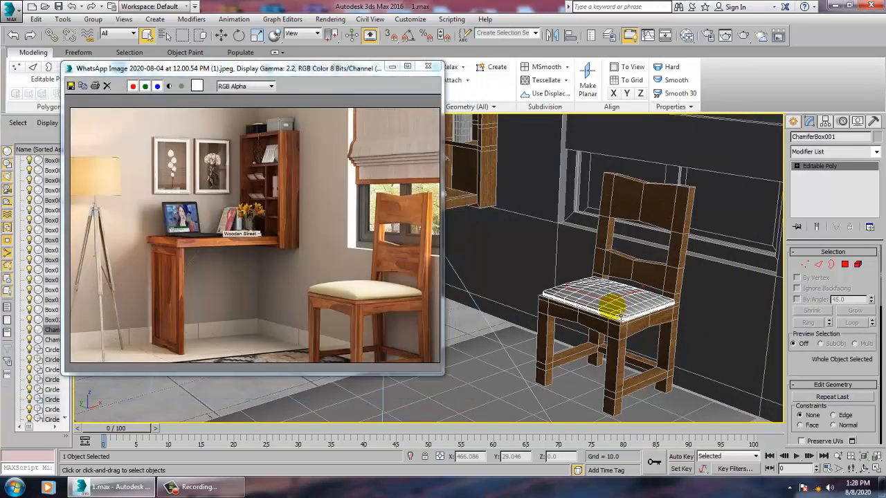
{"action": "key", "text": "m"}
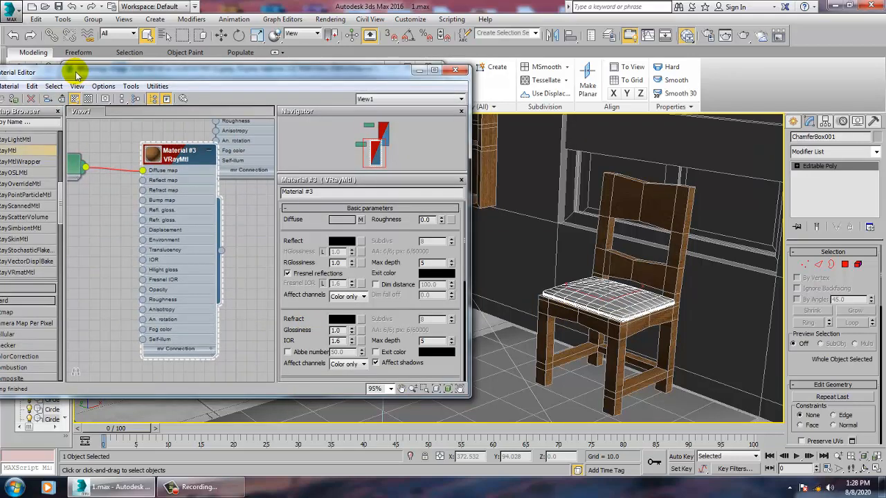
{"action": "left_click_drag", "start_coordinate": [66, 71], "coordinate": [195, 61]}
{"action": "middle_click_drag", "start_coordinate": [360, 319], "coordinate": [319, 239]}
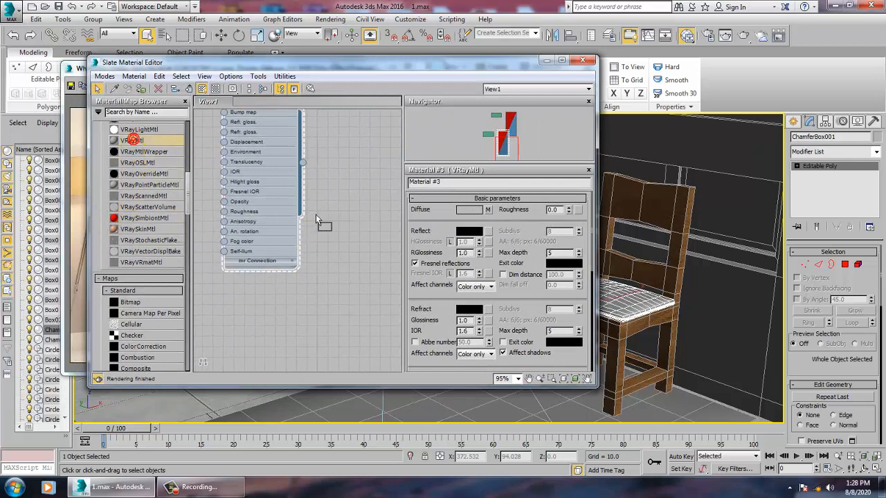
{"action": "left_click_drag", "start_coordinate": [315, 220], "coordinate": [321, 225]}
Step: Load the aged-fabric-texture-with-rough-surface image as the diffuse bitmap, assign the material to the seat cushion and display its texture in the viewport
{"action": "left_click", "coordinate": [492, 210]}
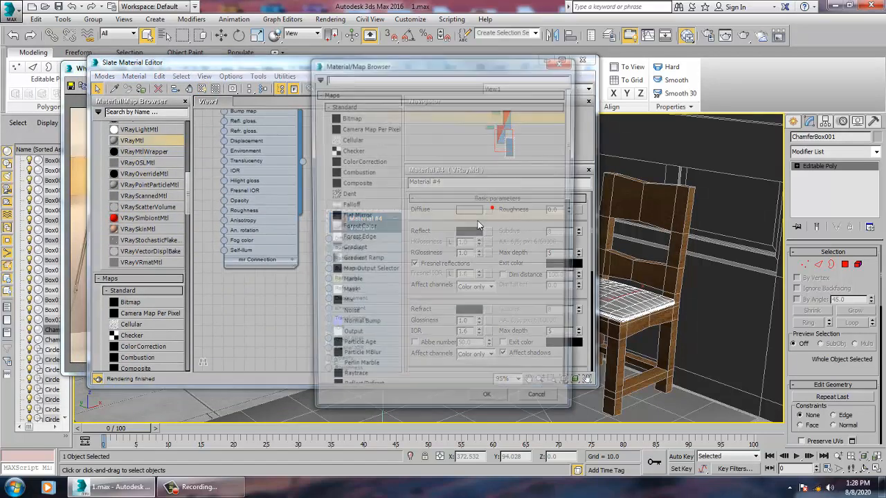
{"action": "double_click", "coordinate": [359, 121]}
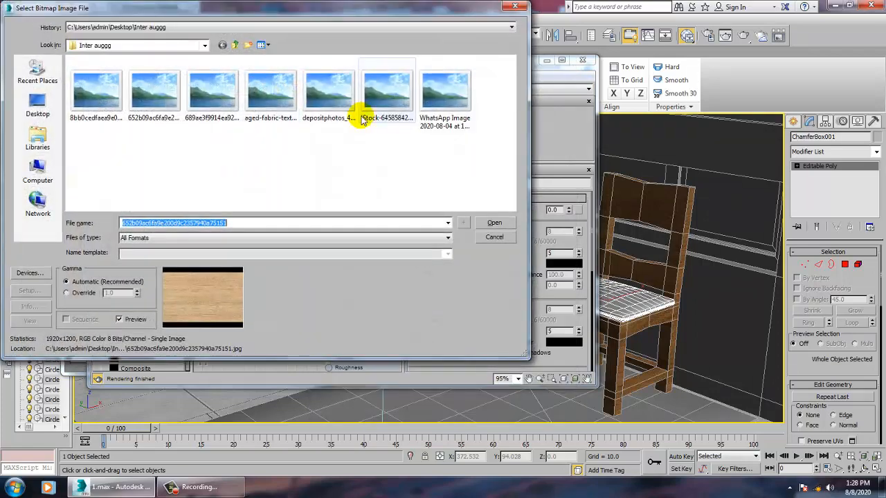
{"action": "left_click", "coordinate": [214, 94]}
{"action": "left_click", "coordinate": [260, 98]}
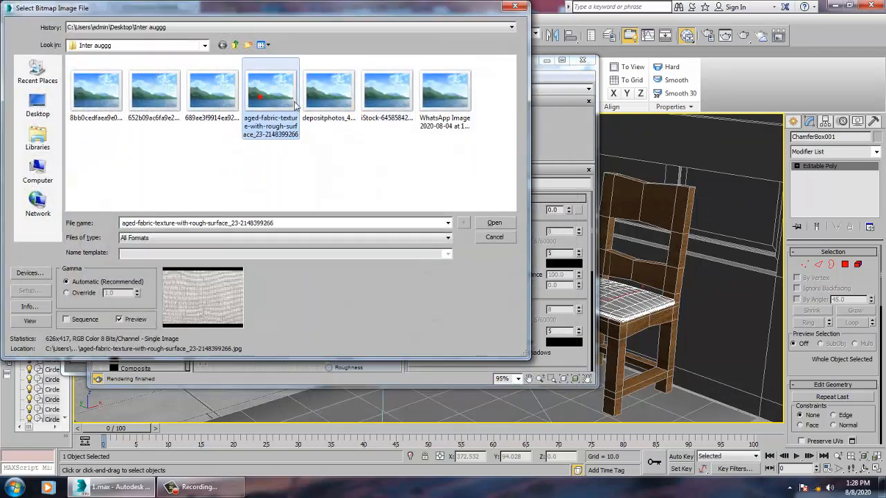
{"action": "double_click", "coordinate": [259, 94]}
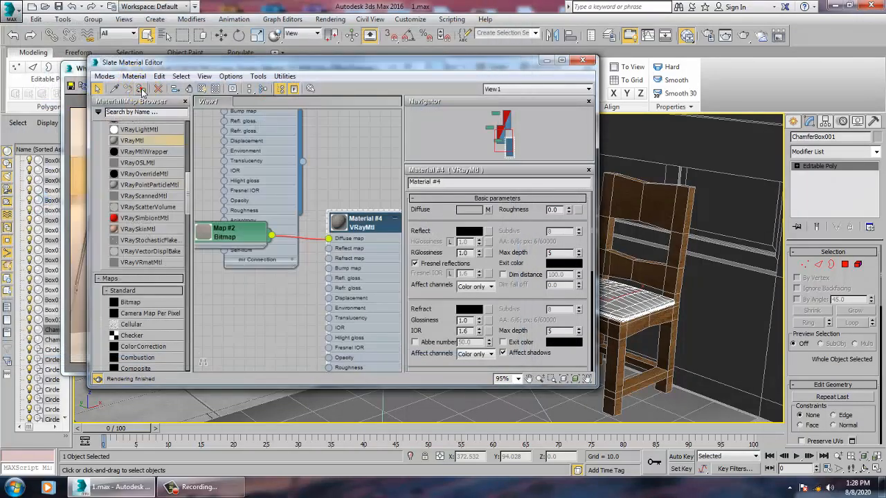
{"action": "left_click", "coordinate": [202, 90]}
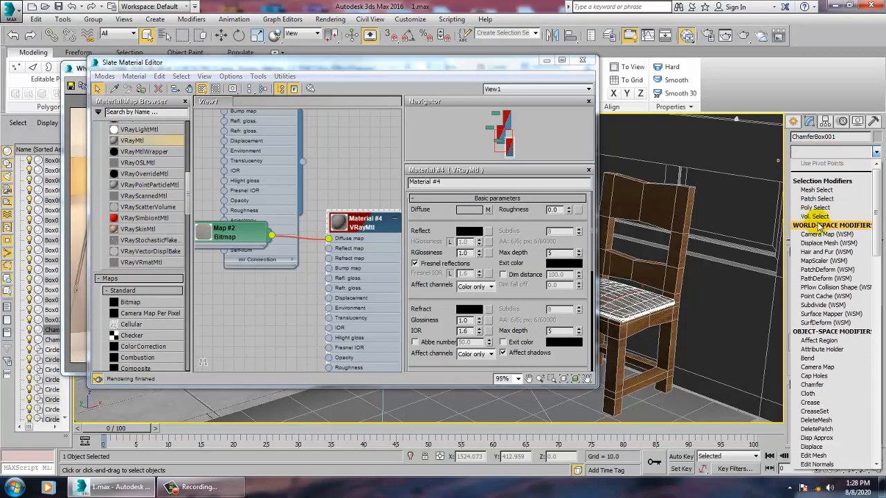
Step: Add a UVW Map modifier with Box mapping to the seat cushion and check the fabric texture up close
{"action": "key", "text": "u"}
{"action": "left_click", "coordinate": [813, 367]}
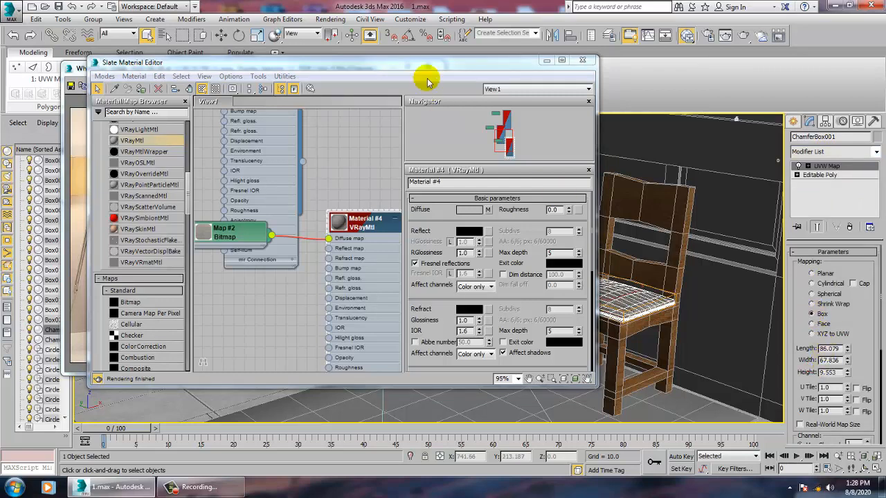
{"action": "left_click", "coordinate": [546, 61]}
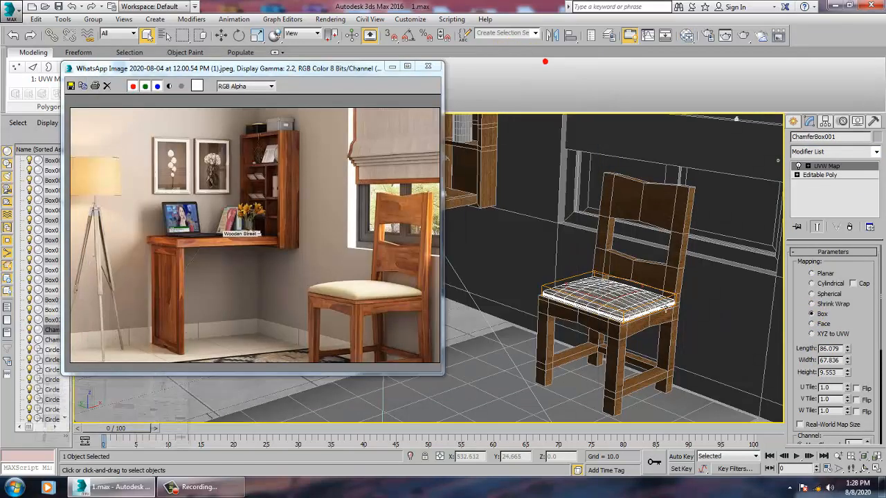
{"action": "left_click", "coordinate": [688, 278]}
{"action": "scroll", "coordinate": [687, 279], "scroll_direction": "up", "scroll_amount": 3}
{"action": "scroll", "coordinate": [625, 295], "scroll_direction": "up", "scroll_amount": 3}
{"action": "scroll", "coordinate": [647, 275], "scroll_direction": "up", "scroll_amount": 2}
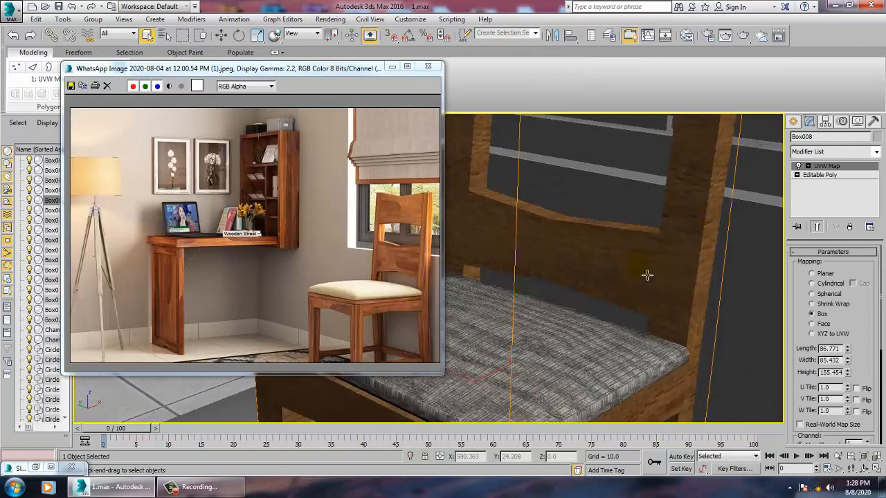
{"action": "scroll", "coordinate": [650, 317], "scroll_direction": "down", "scroll_amount": 5}
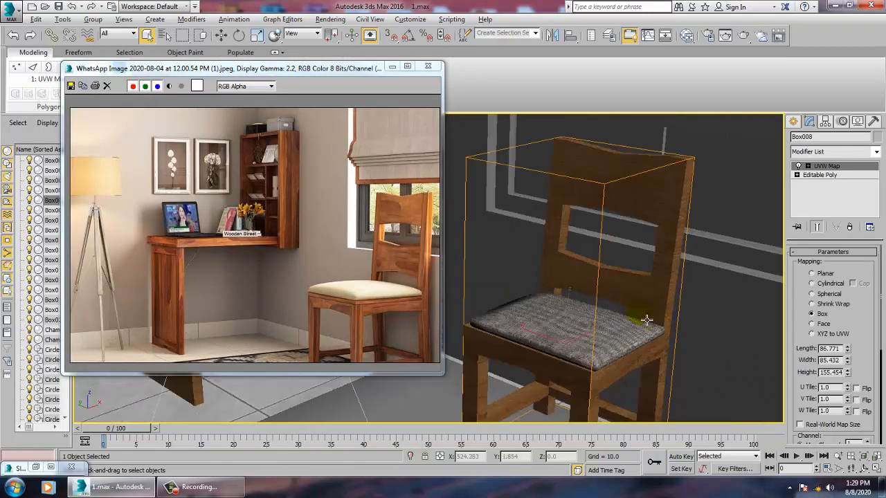
{"action": "middle_click_drag", "start_coordinate": [646, 320], "coordinate": [719, 295], "text": "alt"}
Step: Select the room's wall object and, at polygon level, select the wall faces above the skirting
{"action": "scroll", "coordinate": [663, 298], "scroll_direction": "down", "scroll_amount": 8}
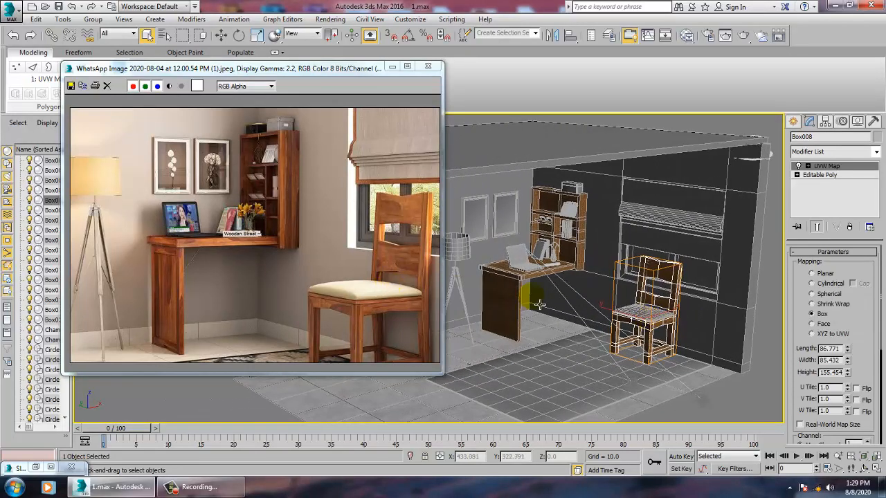
{"action": "middle_click_drag", "start_coordinate": [589, 289], "coordinate": [652, 309]}
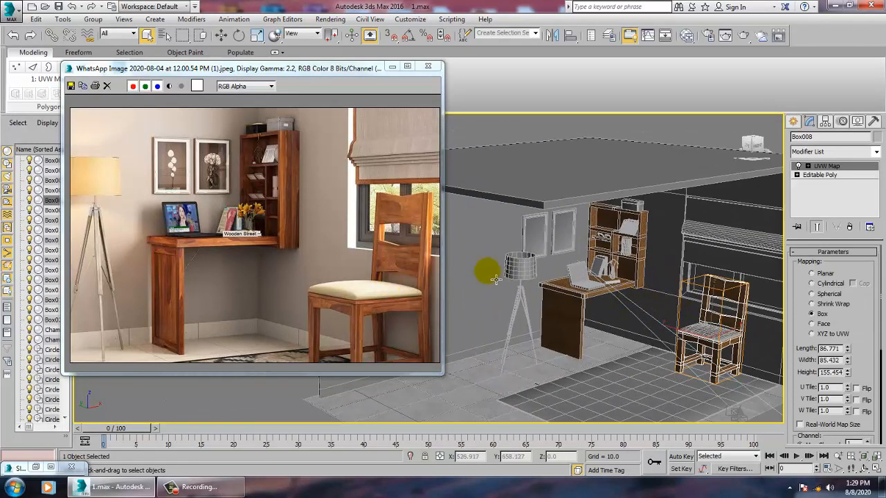
{"action": "left_click", "coordinate": [480, 256]}
{"action": "middle_click_drag", "start_coordinate": [559, 301], "coordinate": [538, 275], "text": "alt"}
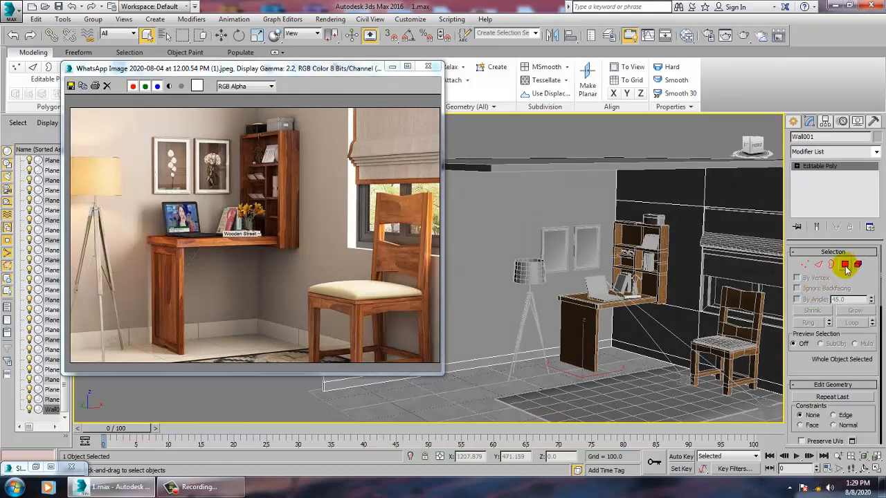
{"action": "left_click", "coordinate": [844, 265]}
{"action": "scroll", "coordinate": [542, 312], "scroll_direction": "down", "scroll_amount": 5}
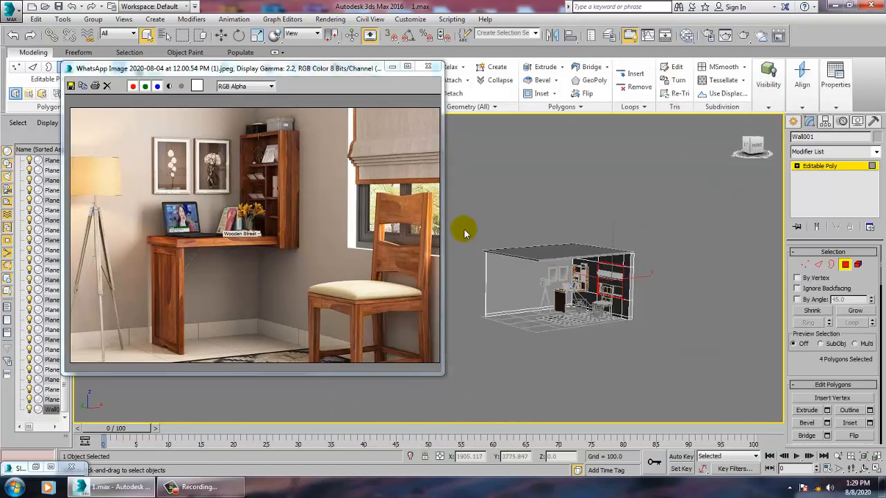
{"action": "mouse_move", "coordinate": [464, 206]}
{"action": "left_mouse_down"}
{"action": "mouse_move", "coordinate": [524, 252]}
{"action": "mouse_move", "coordinate": [654, 301]}
{"action": "left_mouse_up"}
{"action": "scroll", "coordinate": [597, 282], "scroll_direction": "up", "scroll_amount": 3}
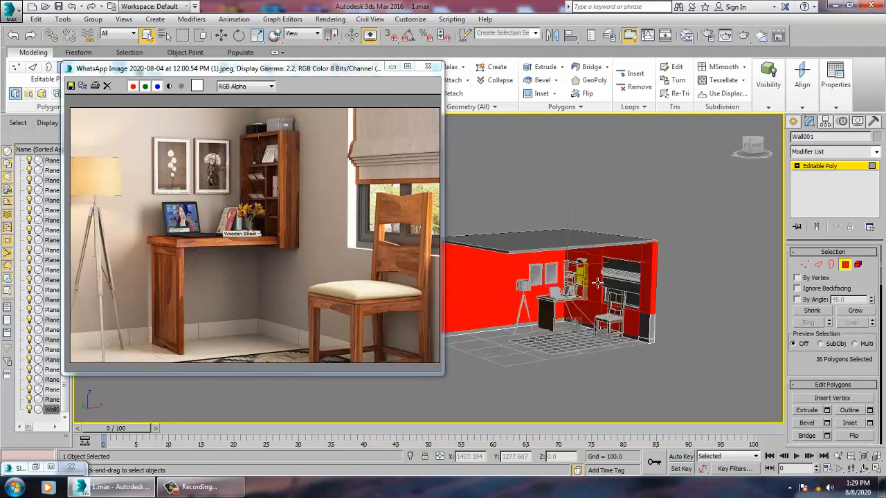
{"action": "middle_click_drag", "start_coordinate": [470, 213], "coordinate": [544, 237]}
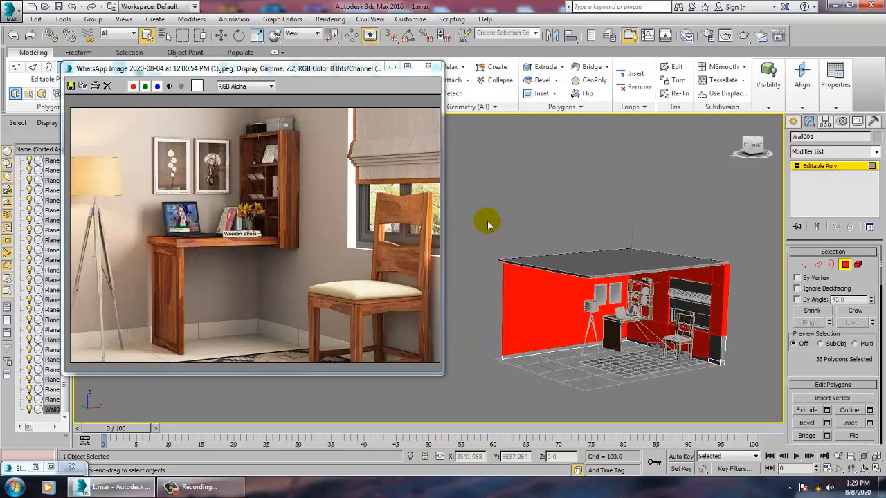
Step: Extend the polygon selection to the remaining wall faces below the window, leaving out the skirting
{"action": "left_click_drag", "start_coordinate": [487, 221], "coordinate": [768, 406]}
{"action": "key", "text": "alt+w"}
{"action": "middle_click_drag", "start_coordinate": [665, 217], "coordinate": [668, 182]}
{"action": "left_click_drag", "start_coordinate": [493, 223], "coordinate": [795, 201]}
{"action": "middle_click", "coordinate": [694, 342]}
{"action": "key", "text": "alt+w"}
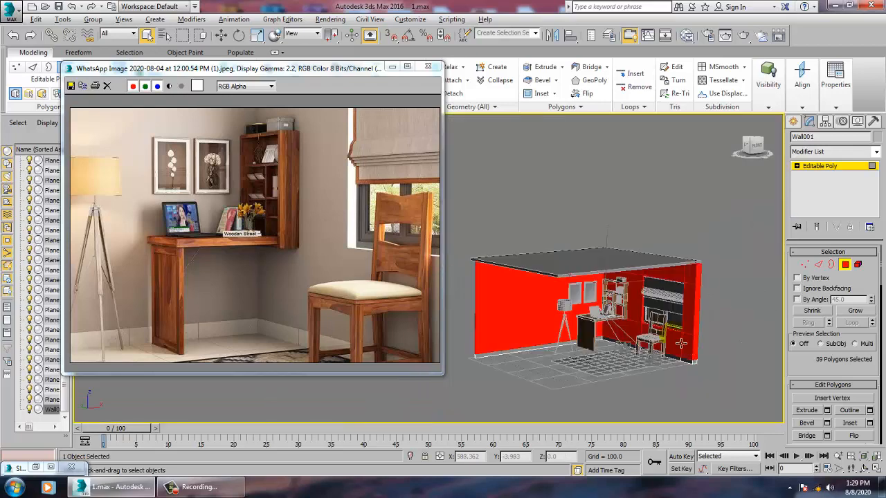
{"action": "middle_click_drag", "start_coordinate": [682, 344], "coordinate": [617, 306], "text": "alt"}
{"action": "scroll", "coordinate": [618, 307], "scroll_direction": "up", "scroll_amount": 3}
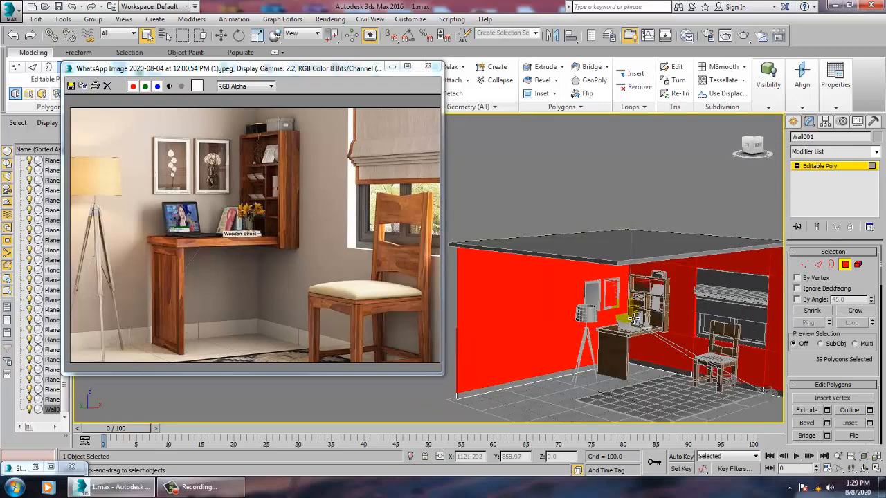
Step: Create a new VRayMtl and set its diffuse colour by sampling the beige wall in the reference photo
{"action": "key", "text": "m"}
{"action": "middle_click_drag", "start_coordinate": [304, 291], "coordinate": [274, 147]}
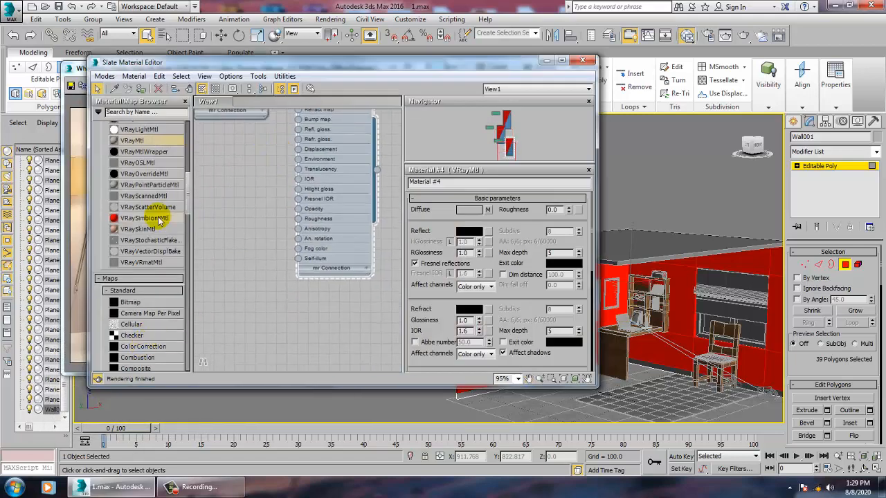
{"action": "left_click_drag", "start_coordinate": [216, 232], "coordinate": [214, 269]}
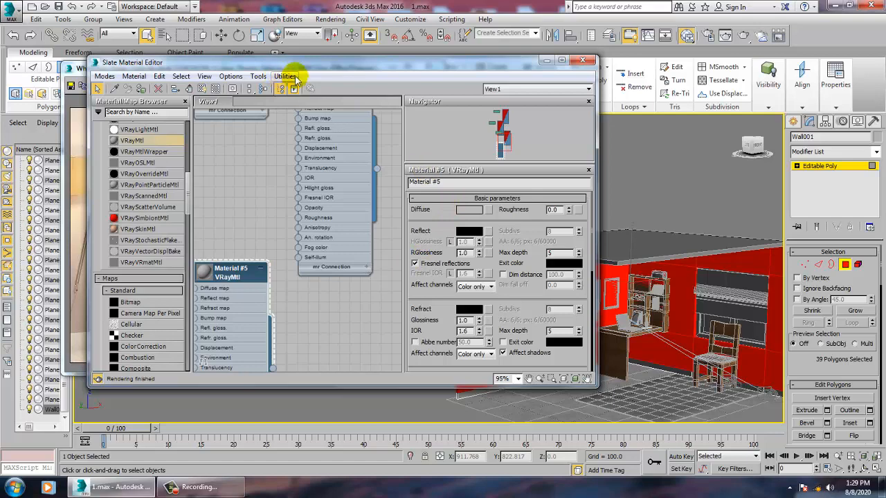
{"action": "left_click_drag", "start_coordinate": [289, 62], "coordinate": [487, 74]}
{"action": "left_click", "coordinate": [668, 225]}
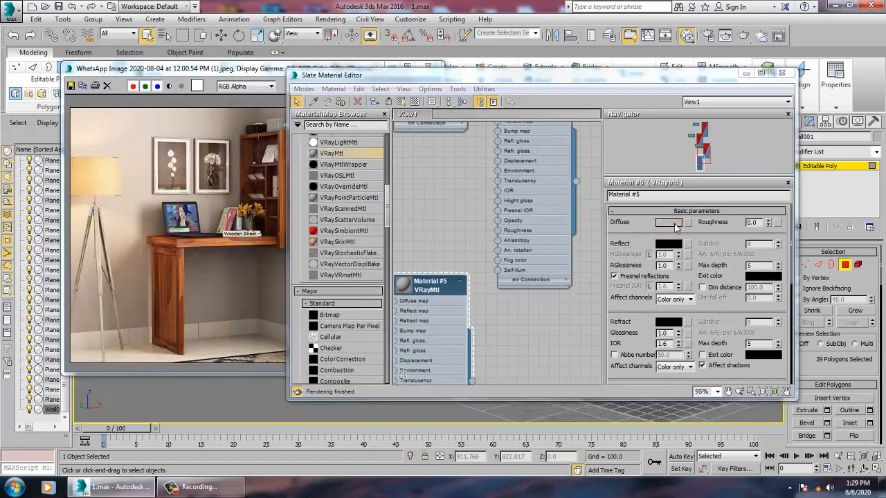
{"action": "left_click", "coordinate": [136, 146]}
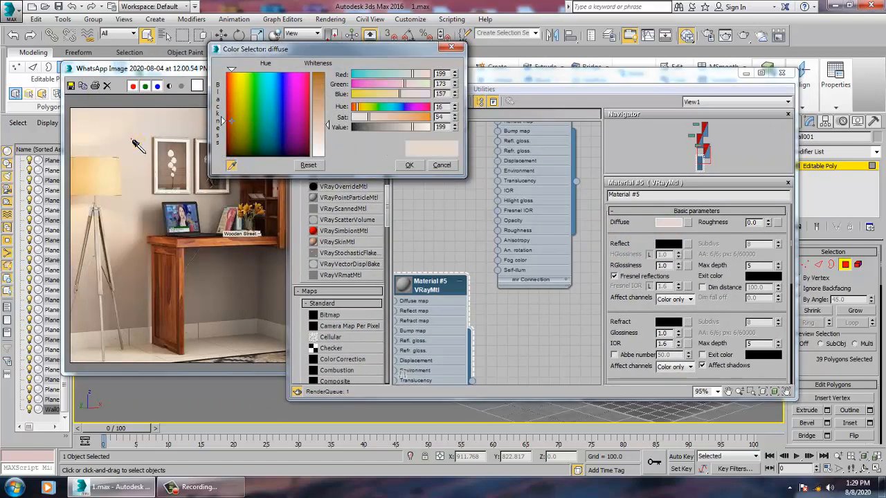
{"action": "left_click", "coordinate": [409, 164]}
Step: Assign the beige wall material to the selected wall polygons and display it in the viewport
{"action": "left_click", "coordinate": [339, 102]}
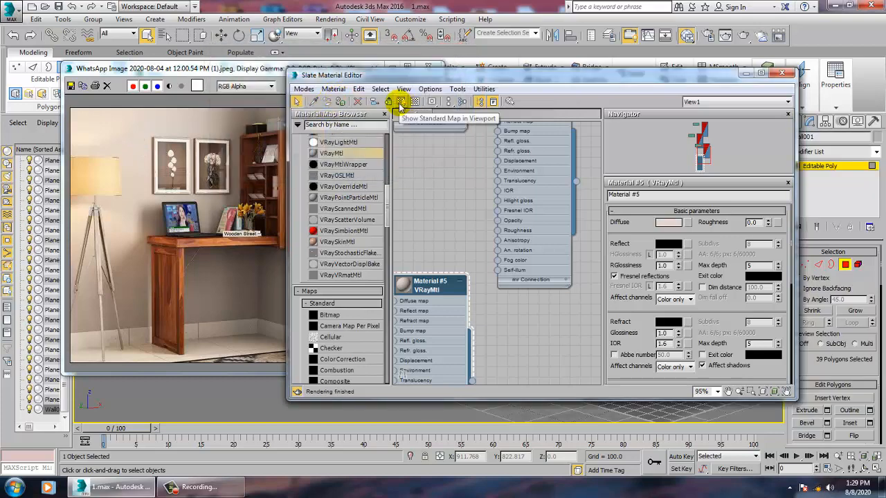
{"action": "left_click", "coordinate": [401, 101]}
{"action": "left_click", "coordinate": [744, 74]}
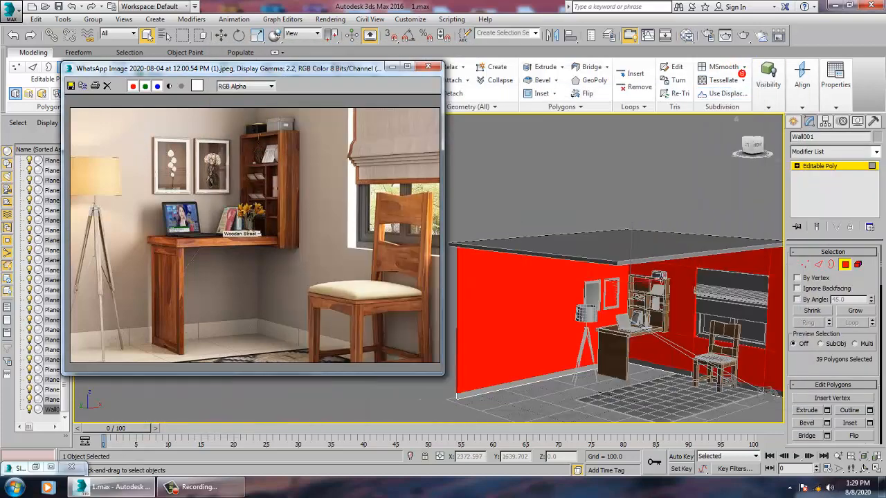
Step: Invert the wall object's polygon selection so that the skirting strip is selected
{"action": "left_click", "coordinate": [627, 182]}
{"action": "middle_click_drag", "start_coordinate": [663, 332], "coordinate": [643, 298], "text": "alt"}
{"action": "scroll", "coordinate": [656, 328], "scroll_direction": "up", "scroll_amount": 4}
{"action": "key", "text": "ctrl+a"}
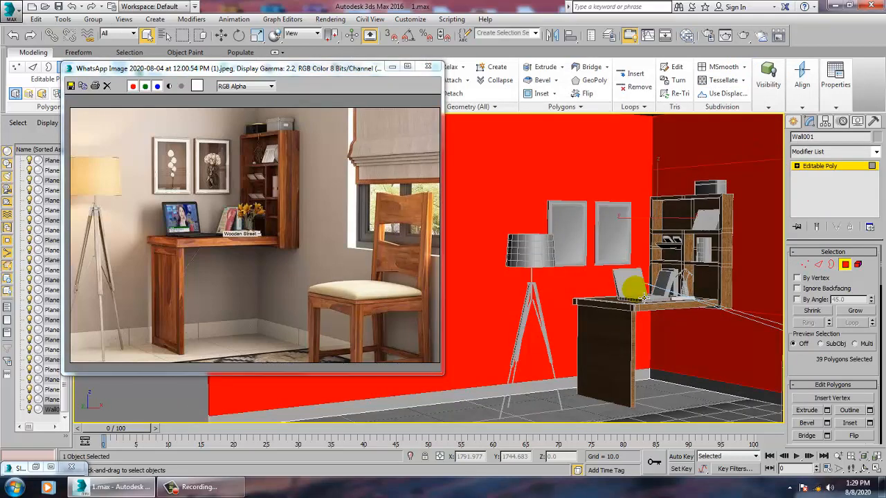
{"action": "key", "text": "ctrl+i"}
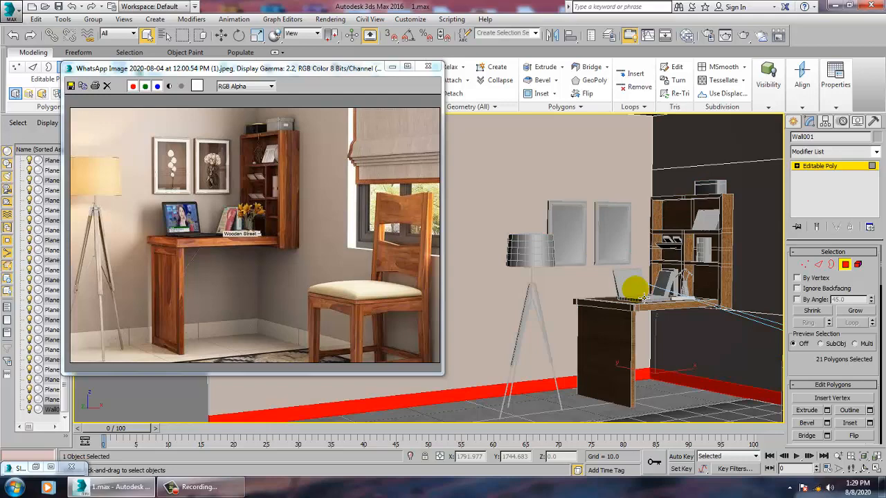
Step: Assign the existing floor material to the selected skirting polygons
{"action": "key", "text": "m"}
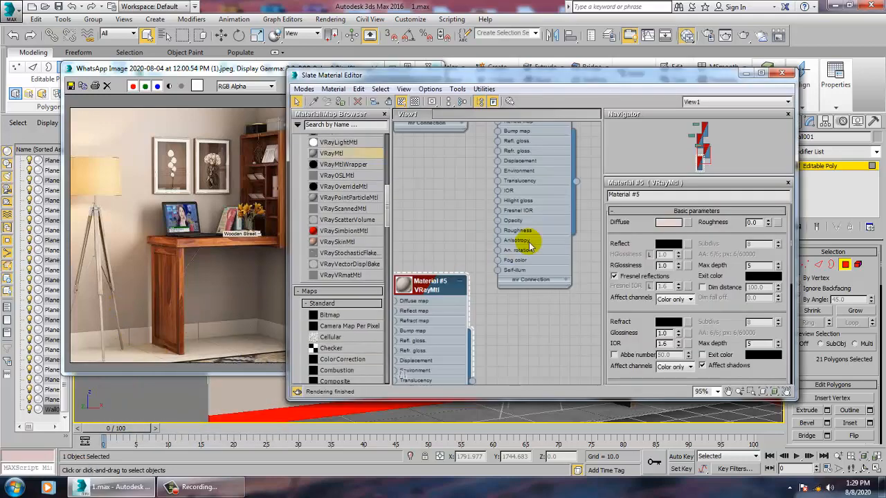
{"action": "middle_click_drag", "start_coordinate": [544, 209], "coordinate": [552, 335]}
{"action": "middle_click_drag", "start_coordinate": [520, 250], "coordinate": [531, 359]}
{"action": "middle_click_drag", "start_coordinate": [492, 171], "coordinate": [494, 316]}
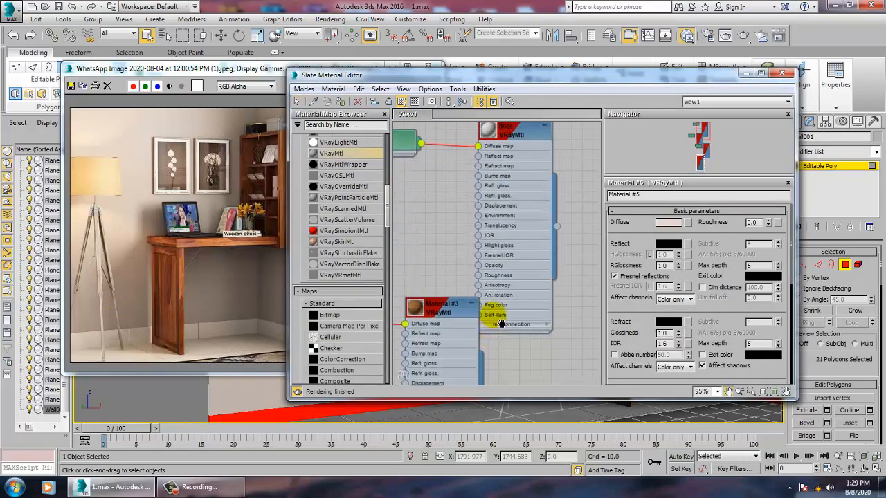
{"action": "left_click", "coordinate": [524, 125]}
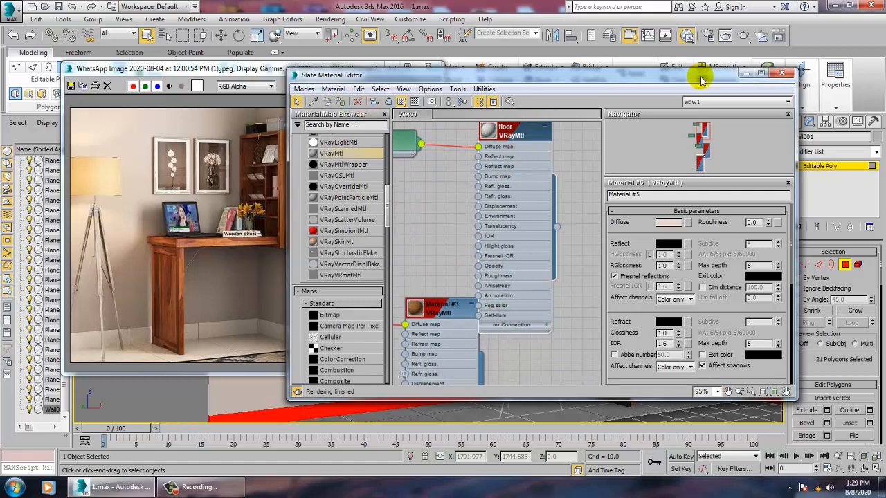
{"action": "left_click", "coordinate": [745, 72]}
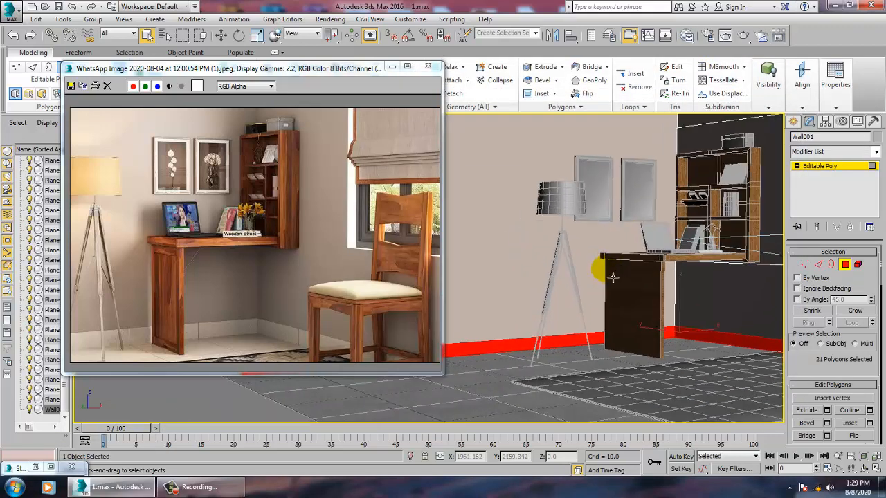
Step: Apply a UVW Map modifier with Box mapping to the selected skirting polygons and dismiss the error dialog
{"action": "middle_click_drag", "start_coordinate": [650, 344], "coordinate": [656, 344]}
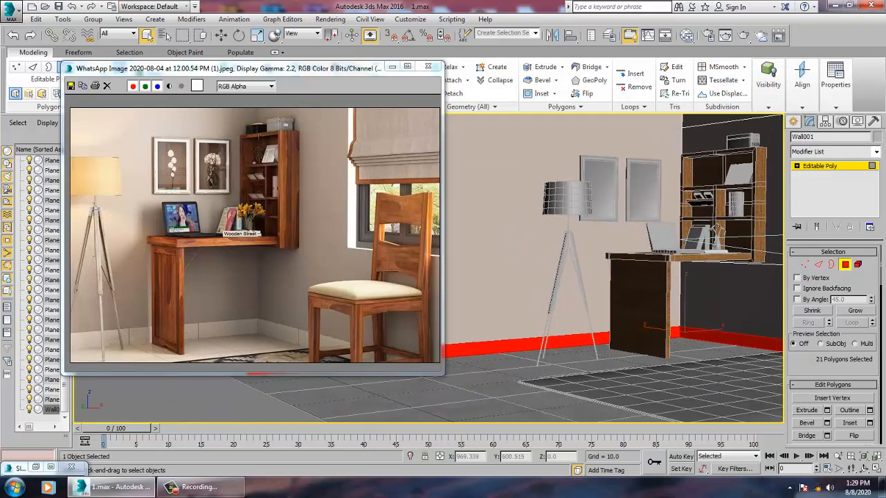
{"action": "left_click", "coordinate": [875, 153]}
{"action": "scroll", "coordinate": [834, 227], "scroll_direction": "down", "scroll_amount": 20}
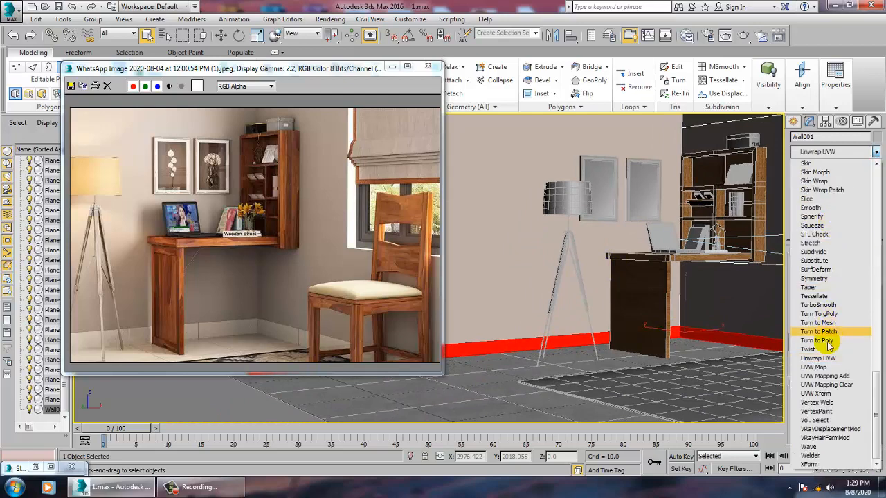
{"action": "left_click", "coordinate": [828, 368]}
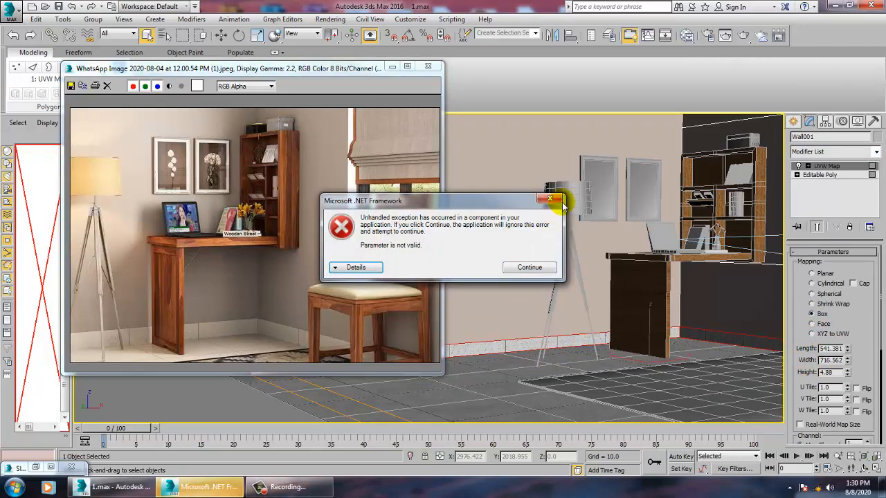
{"action": "left_click", "coordinate": [529, 267]}
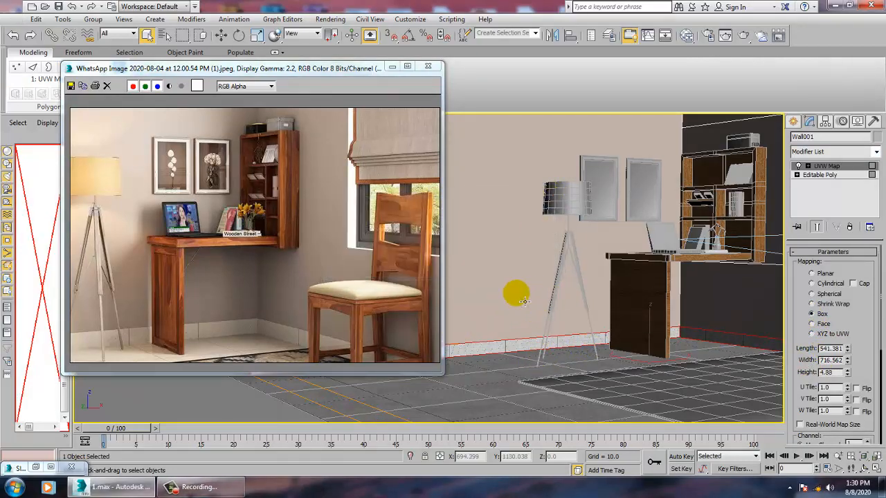
Step: Raise the height of the skirting's box mapping to about 96, then deselect the wall
{"action": "middle_click_drag", "start_coordinate": [525, 302], "coordinate": [564, 292], "text": "alt"}
{"action": "scroll", "coordinate": [560, 304], "scroll_direction": "up", "scroll_amount": 5}
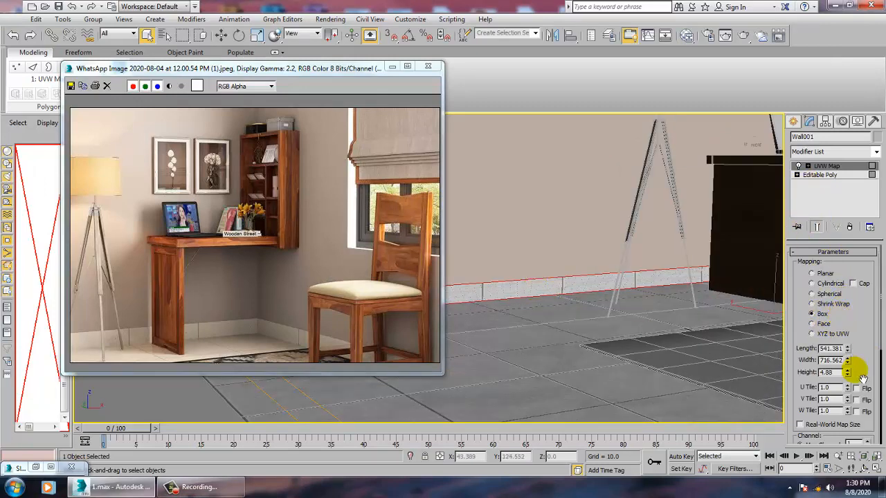
{"action": "left_click_drag", "start_coordinate": [853, 191], "coordinate": [850, 373]}
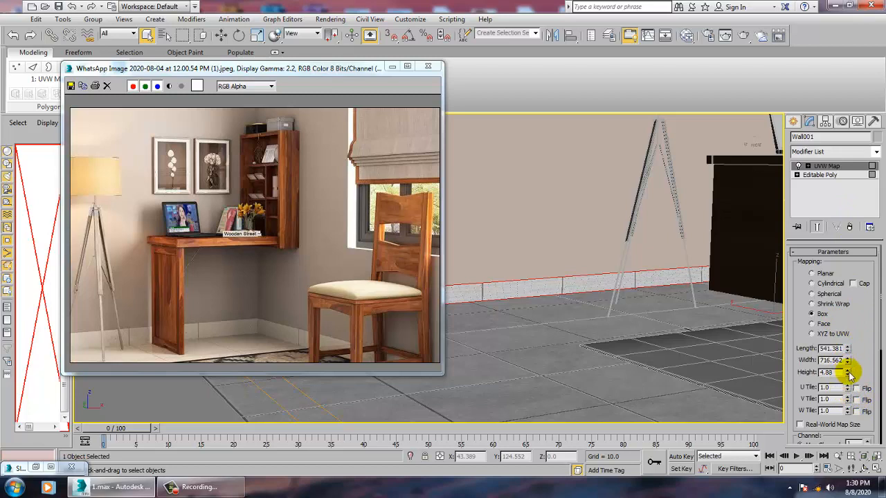
{"action": "left_click_drag", "start_coordinate": [853, 244], "coordinate": [805, 207]}
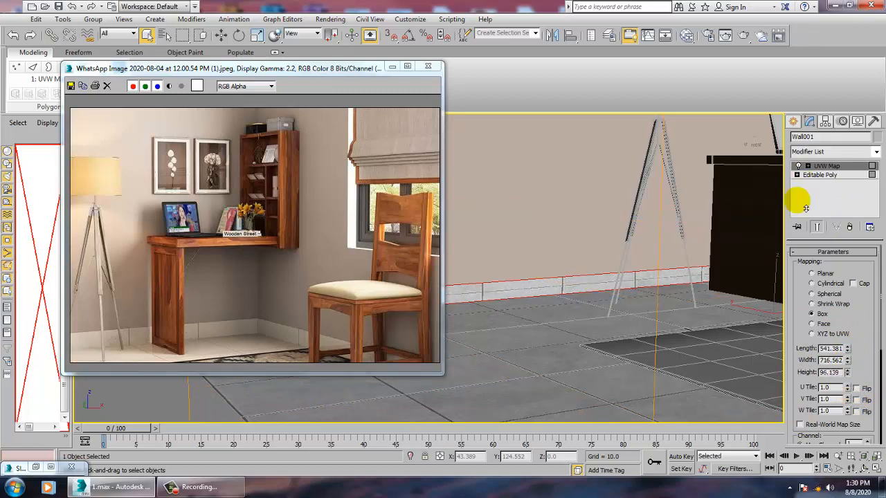
{"action": "left_click_drag", "start_coordinate": [653, 6], "coordinate": [802, 96]}
{"action": "scroll", "coordinate": [612, 222], "scroll_direction": "down", "scroll_amount": 6}
{"action": "left_click", "coordinate": [508, 348]}
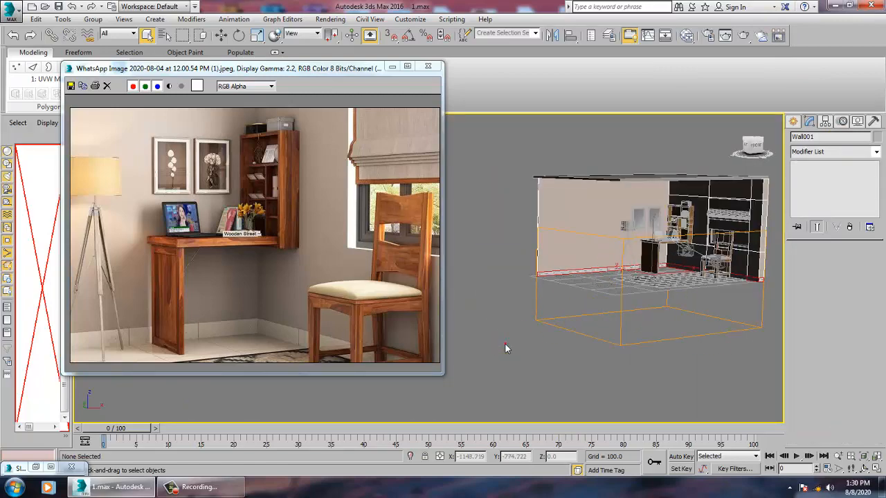
Step: Fit the skirting's tile joints to the floor by setting the box mapping to width 816.881, height 111.462 and U Tile 0.99
{"action": "middle_click_drag", "start_coordinate": [647, 248], "coordinate": [621, 263], "text": "alt"}
{"action": "scroll", "coordinate": [663, 261], "scroll_direction": "up", "scroll_amount": 10}
{"action": "scroll", "coordinate": [636, 253], "scroll_direction": "up", "scroll_amount": 2}
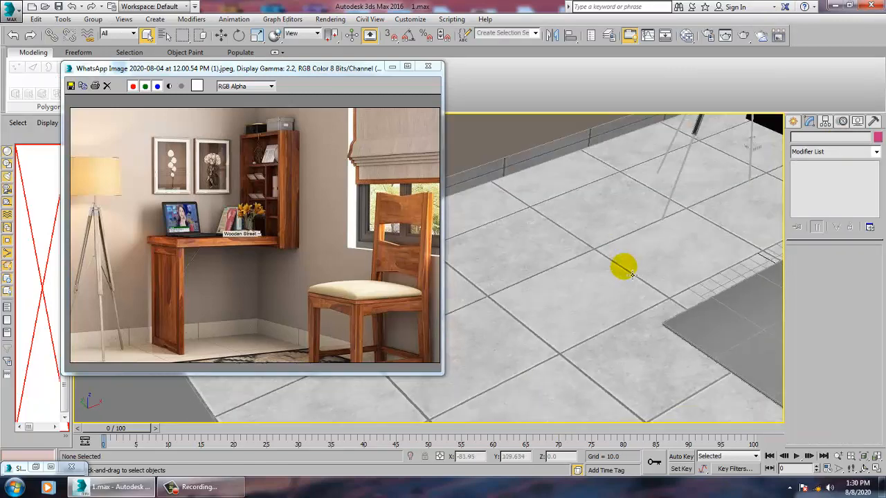
{"action": "middle_click_drag", "start_coordinate": [566, 214], "coordinate": [546, 207], "text": "alt"}
{"action": "left_click", "coordinate": [550, 228]}
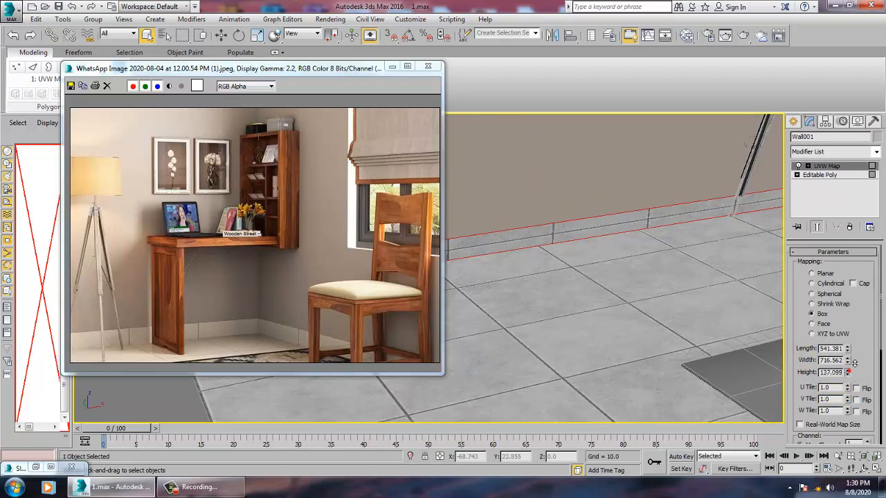
{"action": "mouse_move", "coordinate": [854, 363]}
{"action": "left_mouse_down"}
{"action": "mouse_move", "coordinate": [846, 353]}
{"action": "mouse_move", "coordinate": [869, 359]}
{"action": "left_mouse_up"}
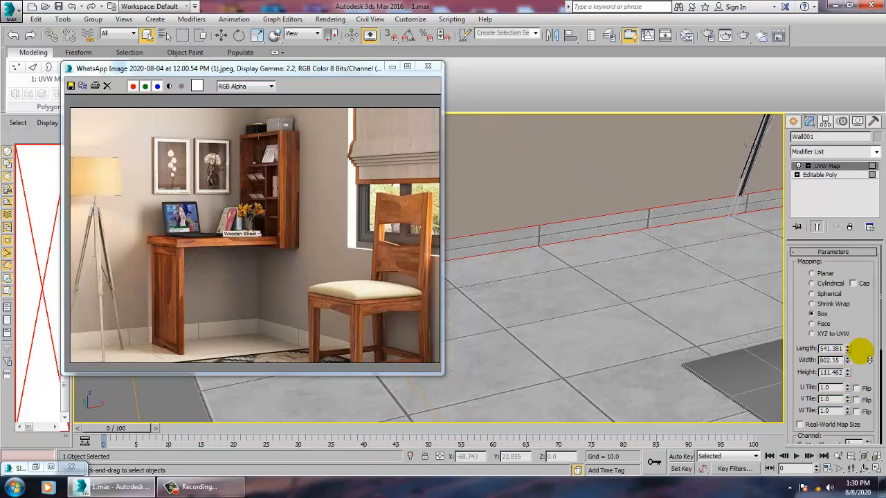
{"action": "left_click", "coordinate": [832, 372]}
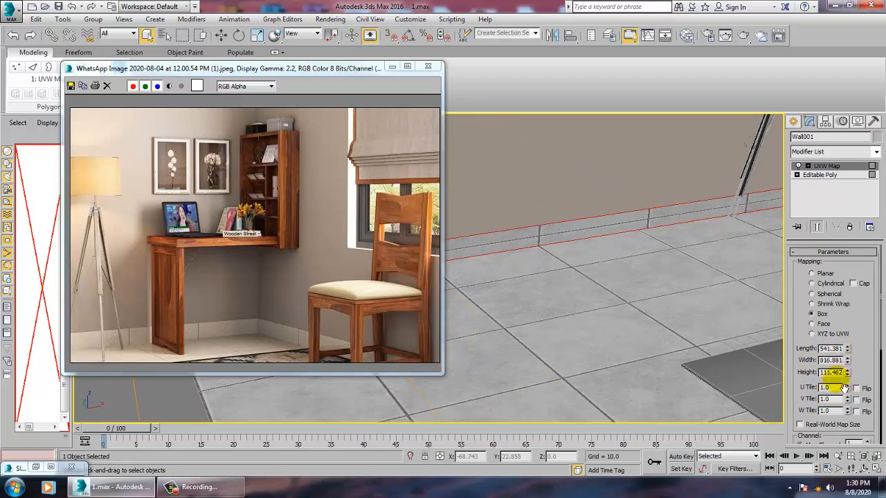
{"action": "left_click_drag", "start_coordinate": [848, 387], "coordinate": [878, 396]}
{"action": "scroll", "coordinate": [658, 285], "scroll_direction": "down", "scroll_amount": 8}
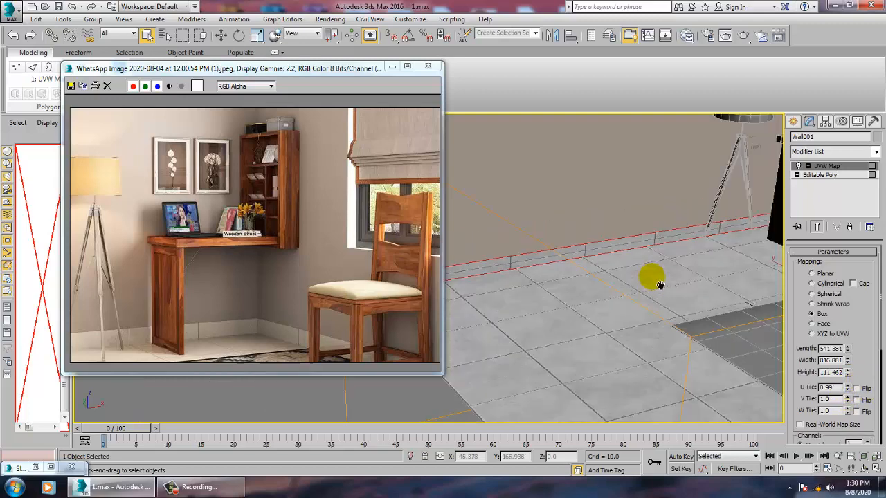
{"action": "middle_click_drag", "start_coordinate": [660, 284], "coordinate": [570, 307]}
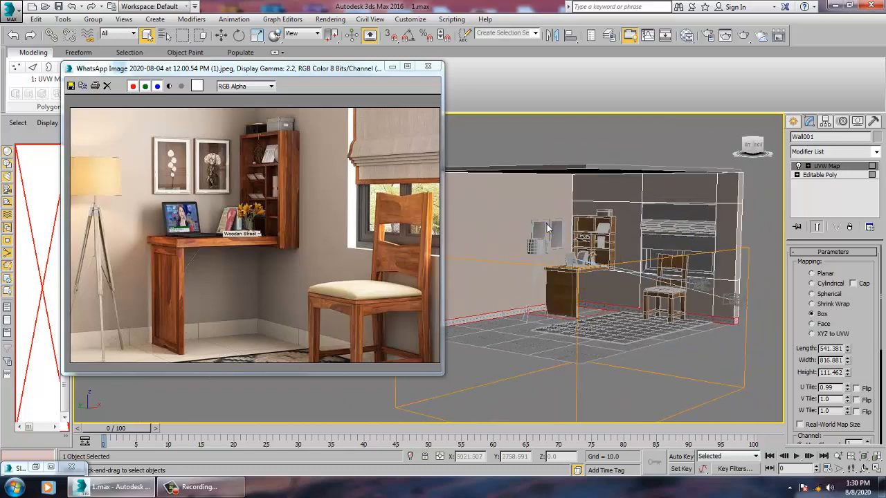
Step: Select the window frame behind the chair and create a new VRayMtl in the material editor
{"action": "left_click", "coordinate": [485, 243]}
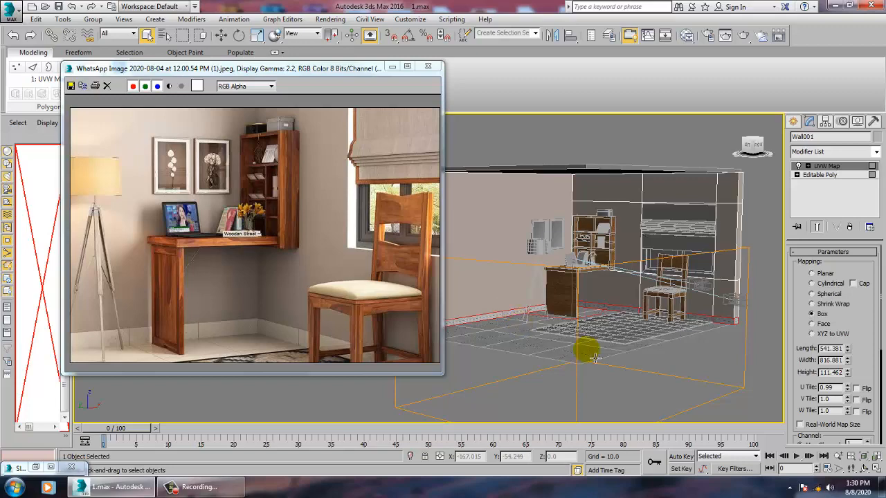
{"action": "middle_click_drag", "start_coordinate": [623, 319], "coordinate": [593, 331], "text": "alt"}
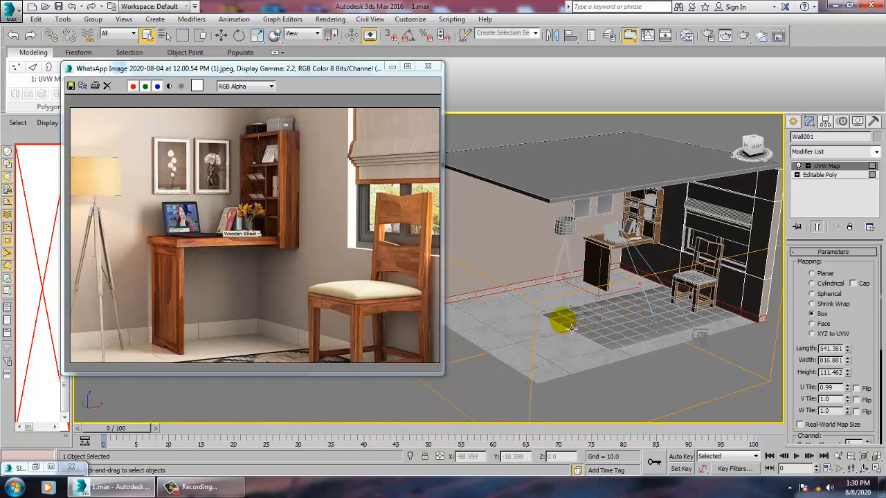
{"action": "middle_click_drag", "start_coordinate": [586, 278], "coordinate": [620, 302], "text": "alt"}
{"action": "scroll", "coordinate": [657, 319], "scroll_direction": "up", "scroll_amount": 6}
{"action": "left_click", "coordinate": [684, 329]}
{"action": "middle_click_drag", "start_coordinate": [700, 348], "coordinate": [756, 192], "text": "alt"}
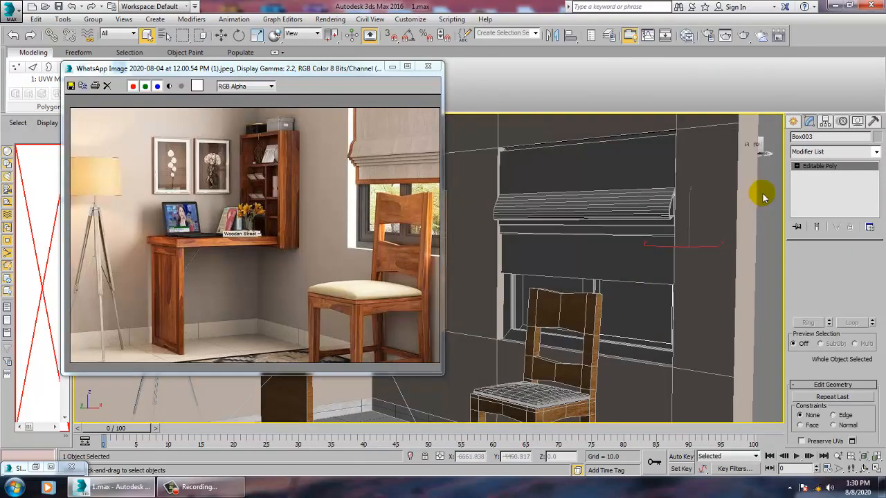
{"action": "left_click", "coordinate": [657, 351]}
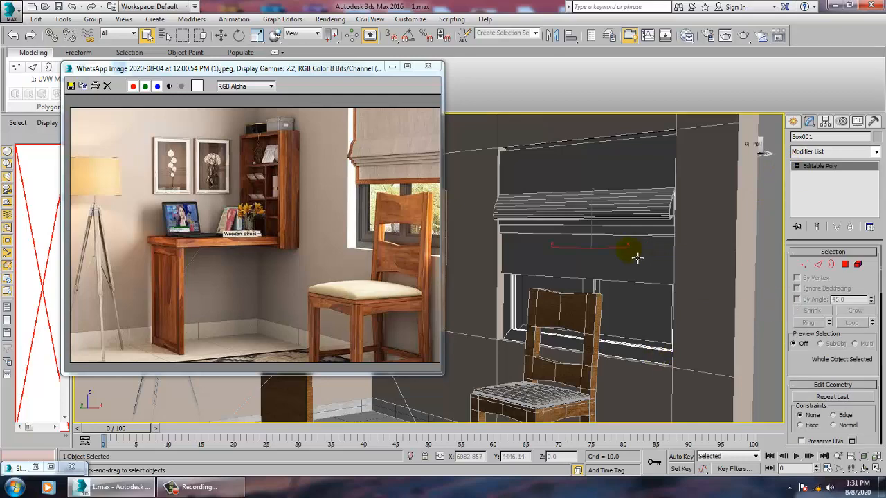
{"action": "key", "text": "m"}
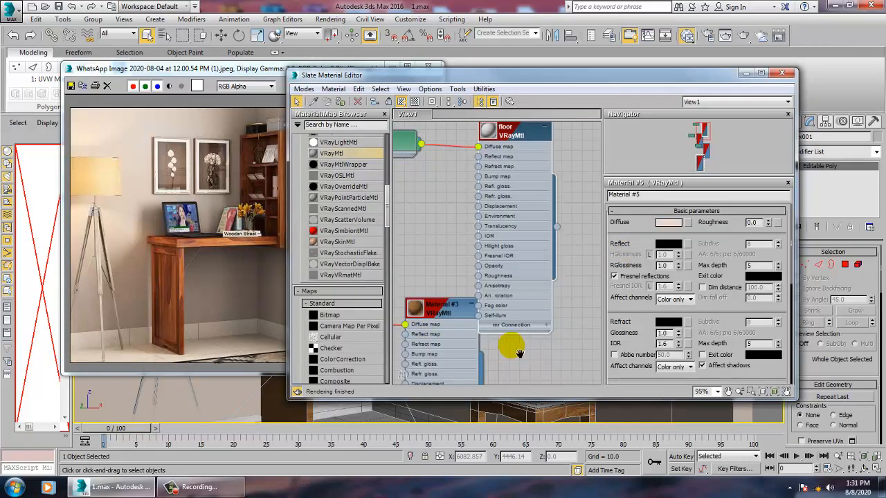
{"action": "middle_click_drag", "start_coordinate": [513, 350], "coordinate": [515, 166]}
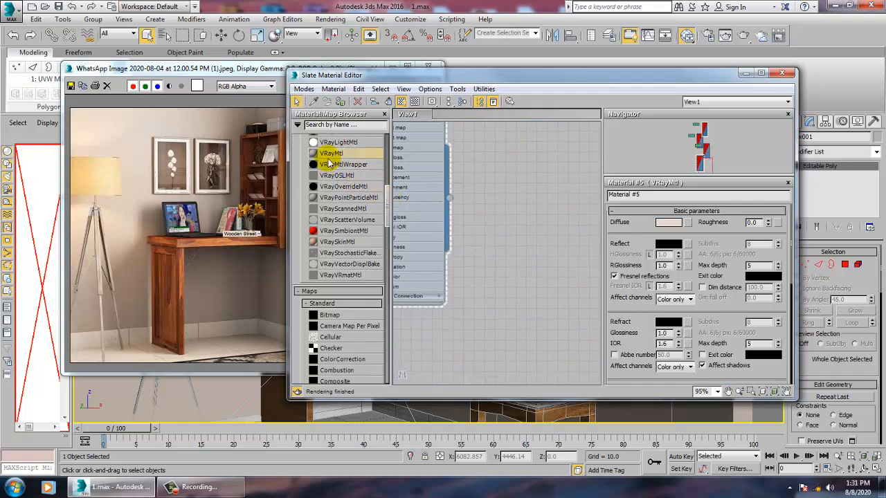
{"action": "left_click_drag", "start_coordinate": [508, 187], "coordinate": [509, 186]}
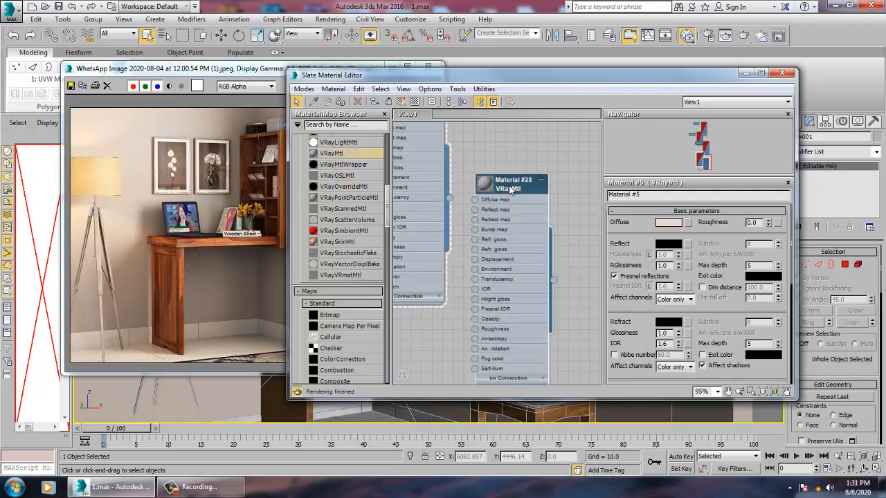
Step: Try to open the new material's diffuse colour, and close the reference photo window and the material editor
{"action": "left_click", "coordinate": [669, 224]}
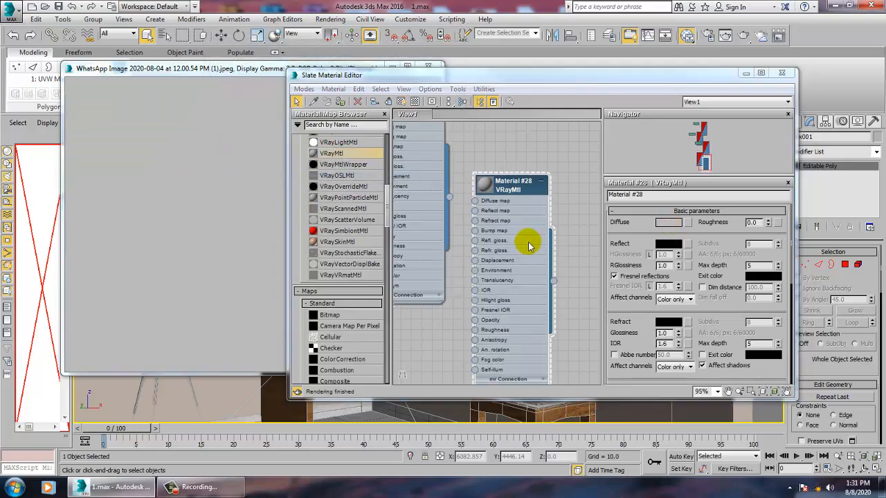
{"action": "left_click", "coordinate": [666, 224]}
{"action": "left_click", "coordinate": [152, 69]}
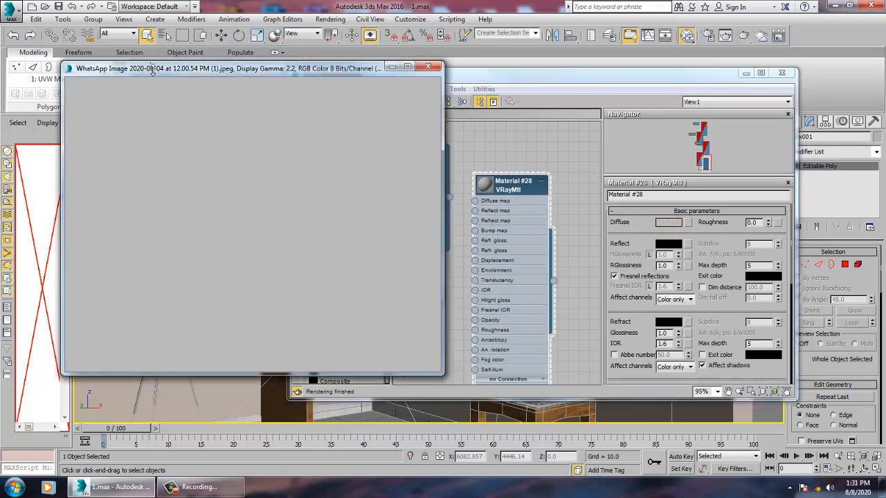
{"action": "left_click", "coordinate": [426, 70]}
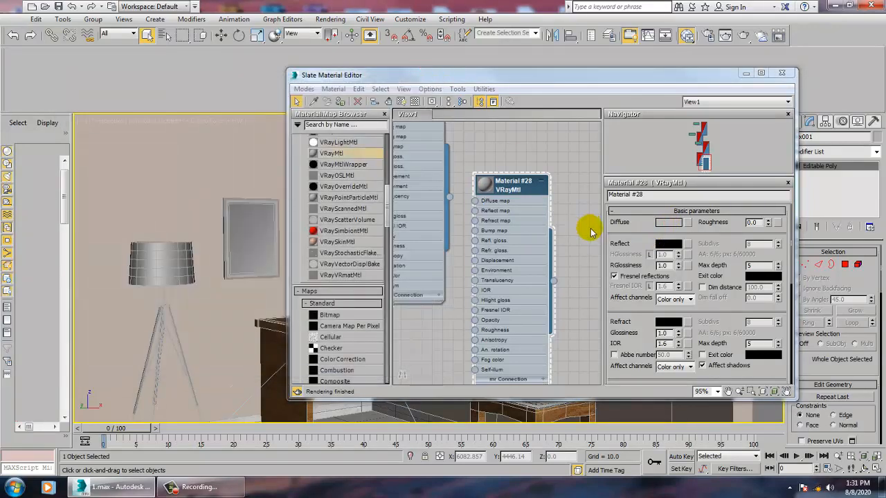
{"action": "left_click", "coordinate": [517, 191]}
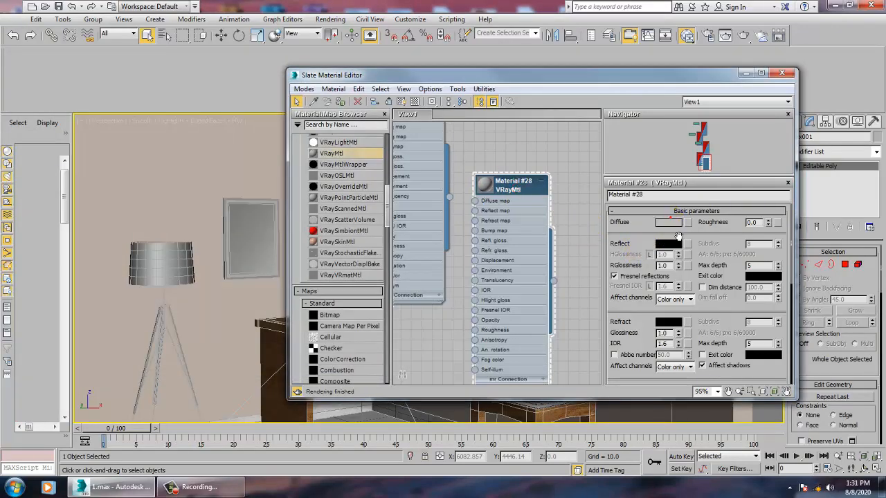
{"action": "left_click", "coordinate": [780, 73]}
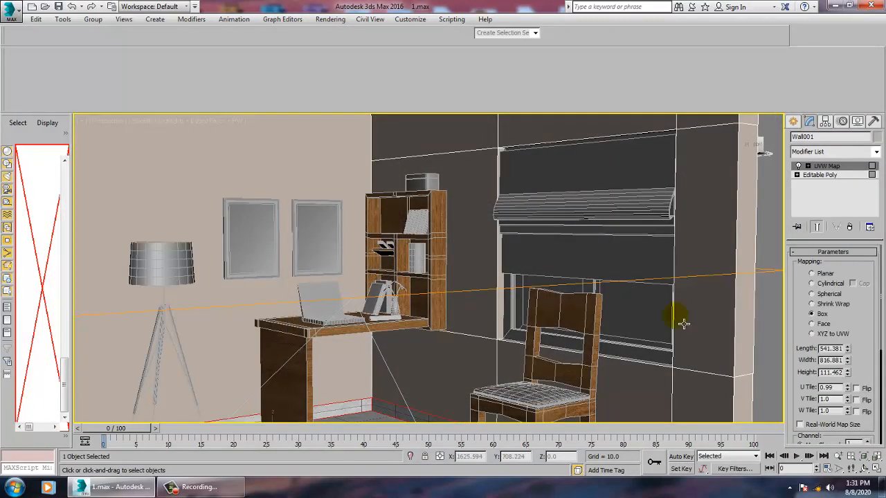
Step: Reselect the window frame and bring up the new VRayMtl in the material editor again, then close the editor
{"action": "left_click", "coordinate": [652, 349]}
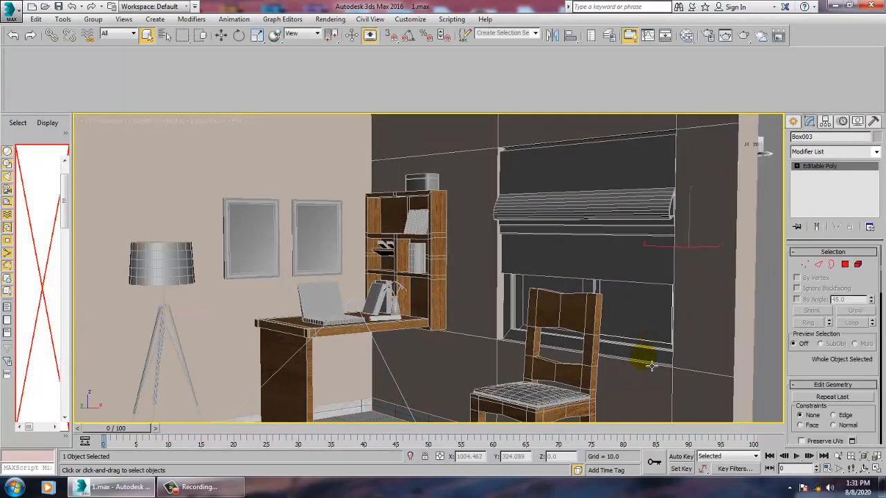
{"action": "left_click", "coordinate": [650, 366]}
{"action": "key", "text": "End"}
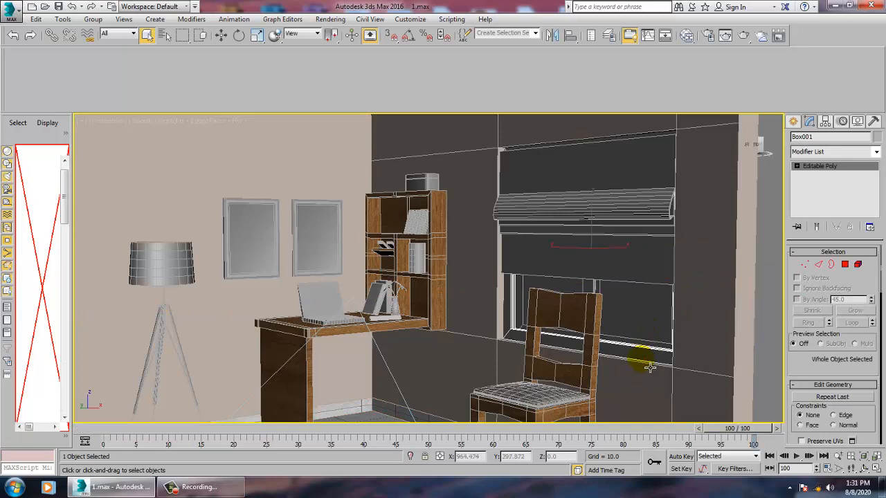
{"action": "key", "text": "m"}
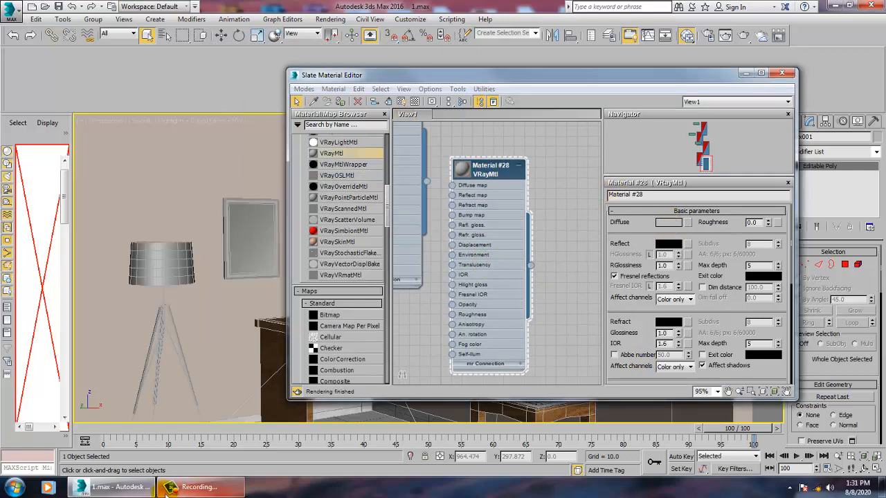
{"action": "left_click", "coordinate": [781, 73]}
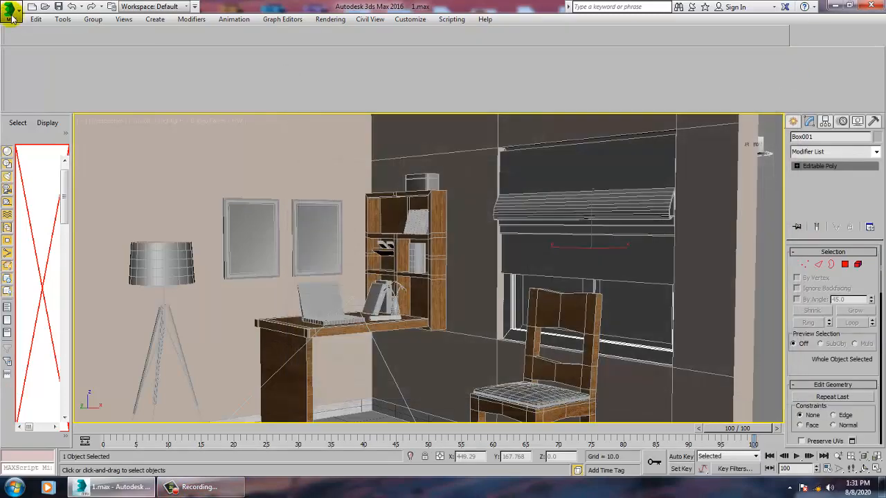
Step: Close 3ds Max with the scene changes saved, and start the program again
{"action": "left_click", "coordinate": [9, 13]}
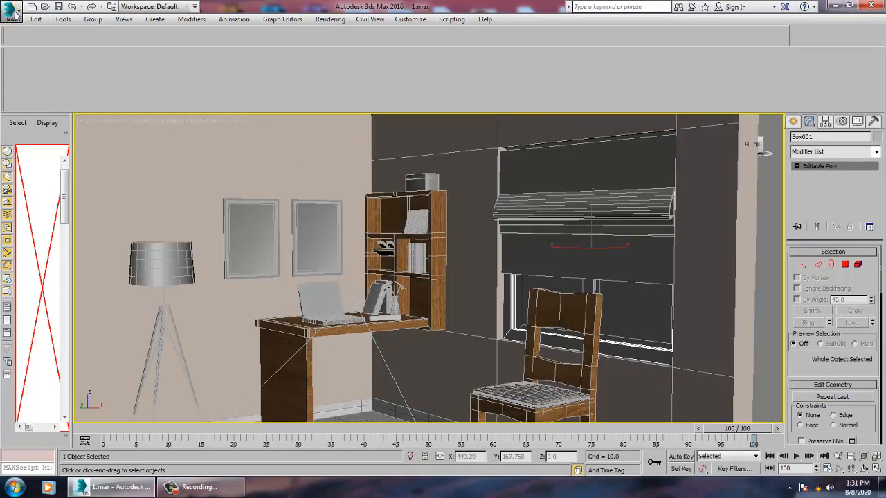
{"action": "left_click_drag", "start_coordinate": [507, 4], "coordinate": [512, 91]}
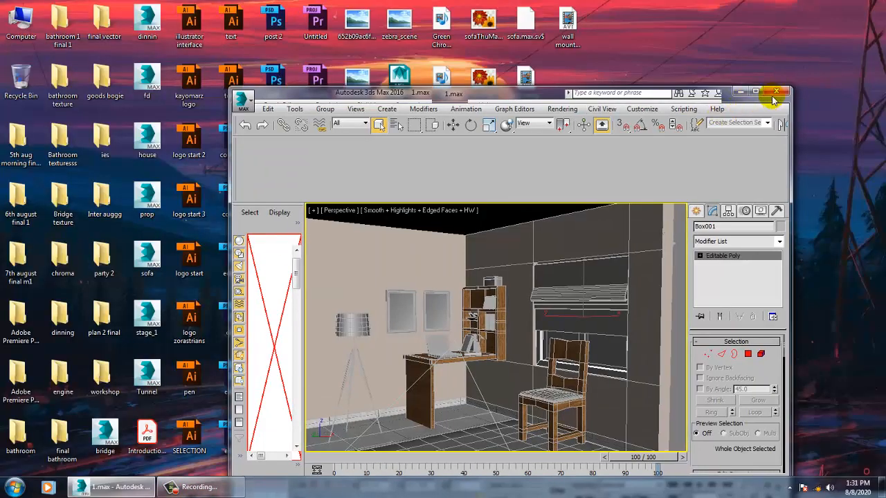
{"action": "left_click", "coordinate": [774, 94]}
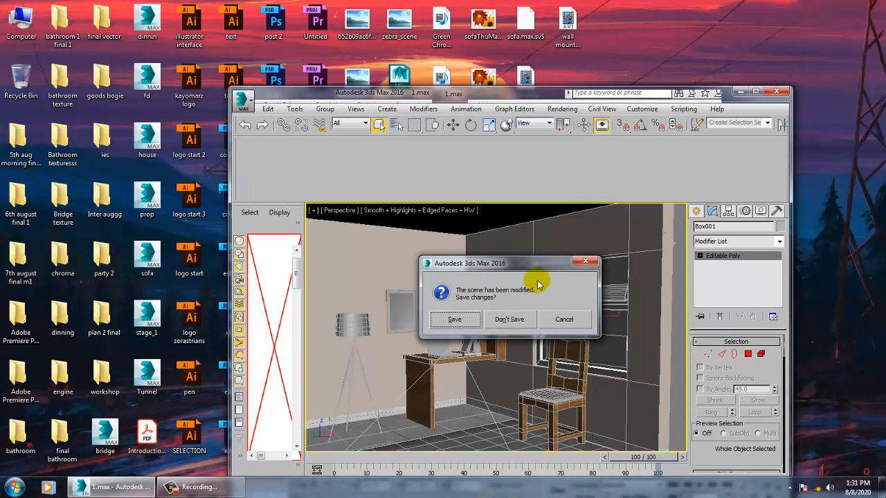
{"action": "left_click", "coordinate": [453, 321]}
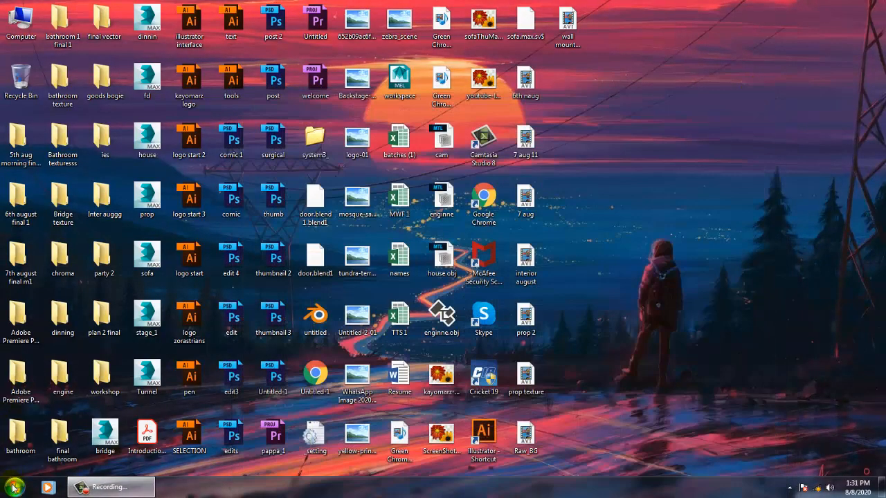
{"action": "left_click", "coordinate": [14, 487]}
{"action": "left_click", "coordinate": [72, 234]}
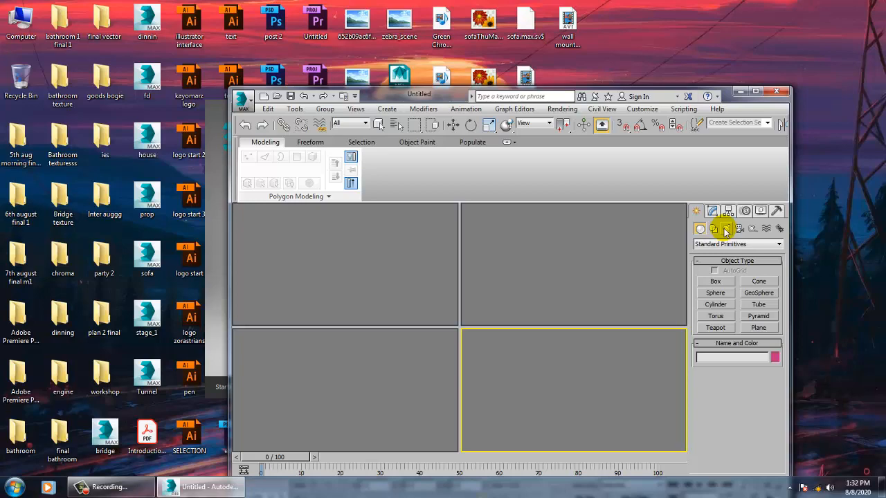
Step: Reopen the recent scene file 1 and maximize the program window
{"action": "left_click", "coordinate": [725, 229]}
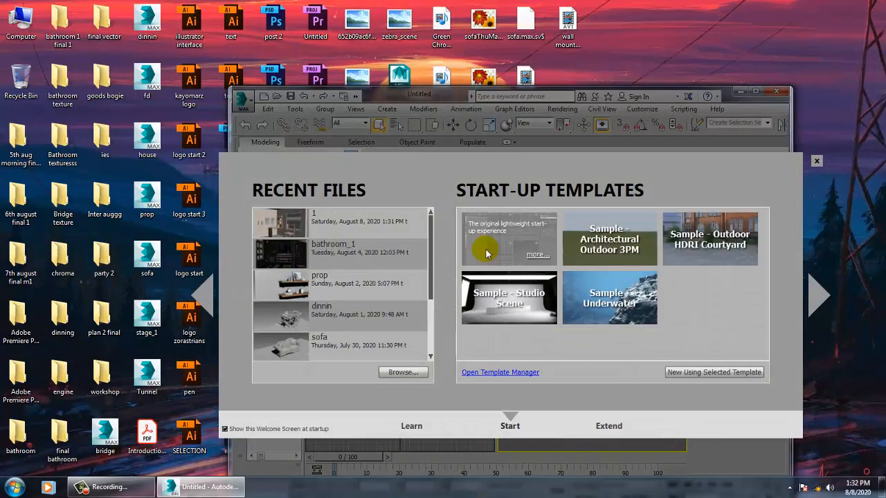
{"action": "left_click", "coordinate": [365, 223]}
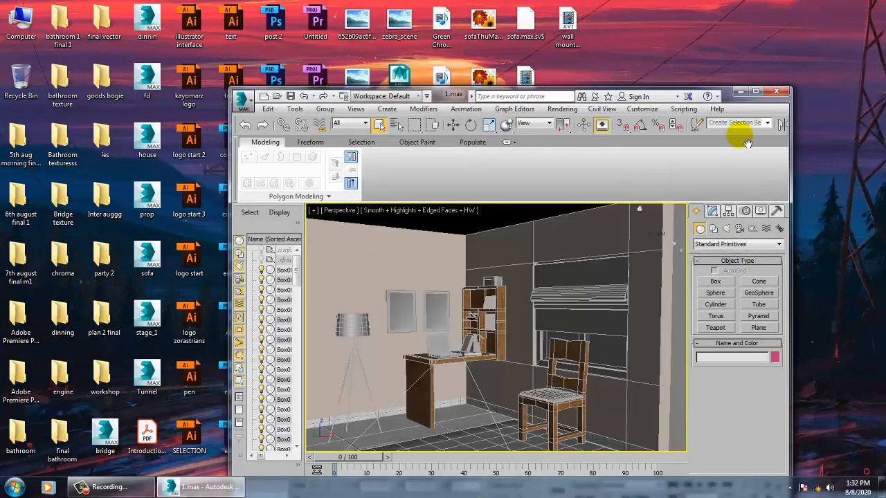
{"action": "left_click", "coordinate": [755, 91]}
Step: Set the diffuse colour of the VRayMtl Material #28 to a dark grey with RGB values of 39
{"action": "left_click", "coordinate": [479, 270]}
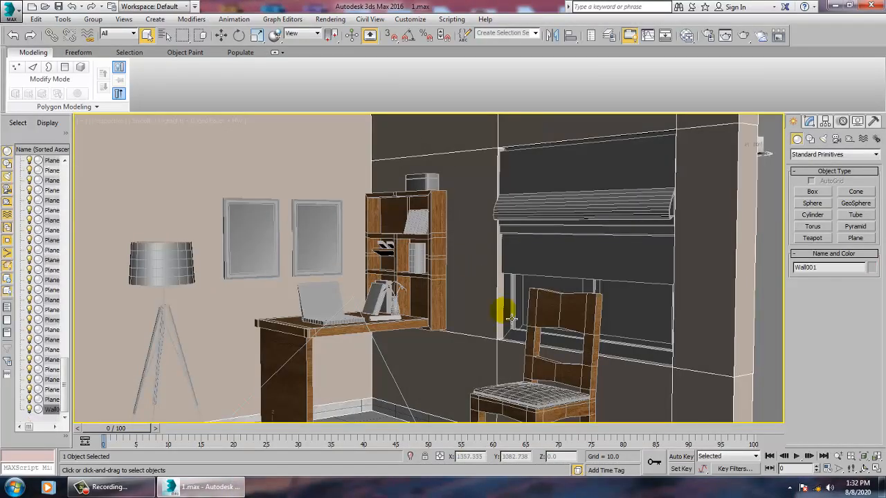
{"action": "key", "text": "m"}
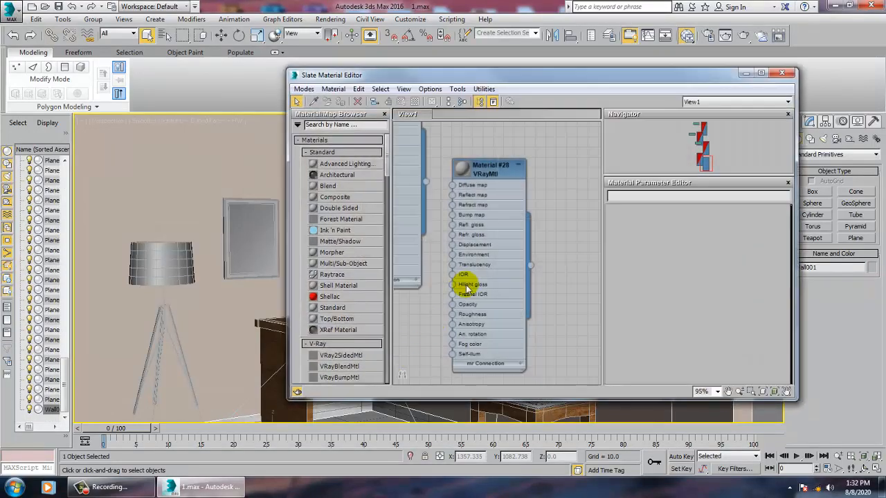
{"action": "double_click", "coordinate": [491, 167]}
{"action": "left_click", "coordinate": [664, 222]}
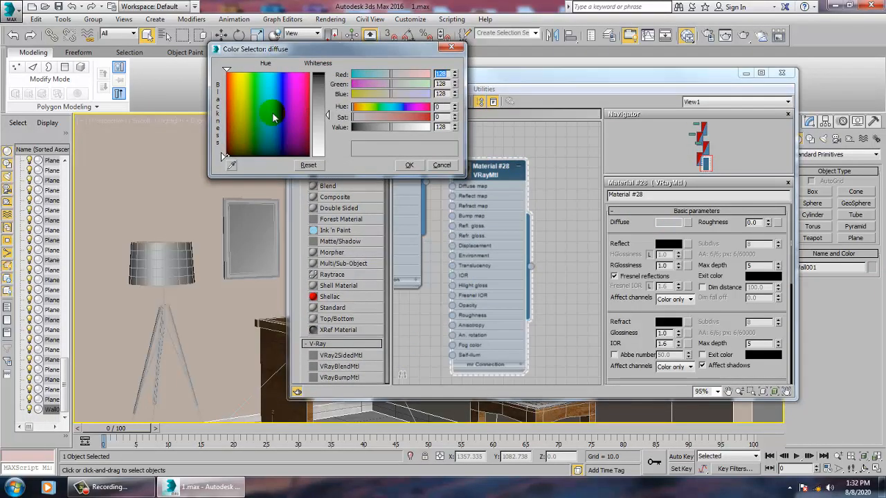
{"action": "left_click", "coordinate": [319, 94]}
{"action": "left_click_drag", "start_coordinate": [326, 94], "coordinate": [326, 86]}
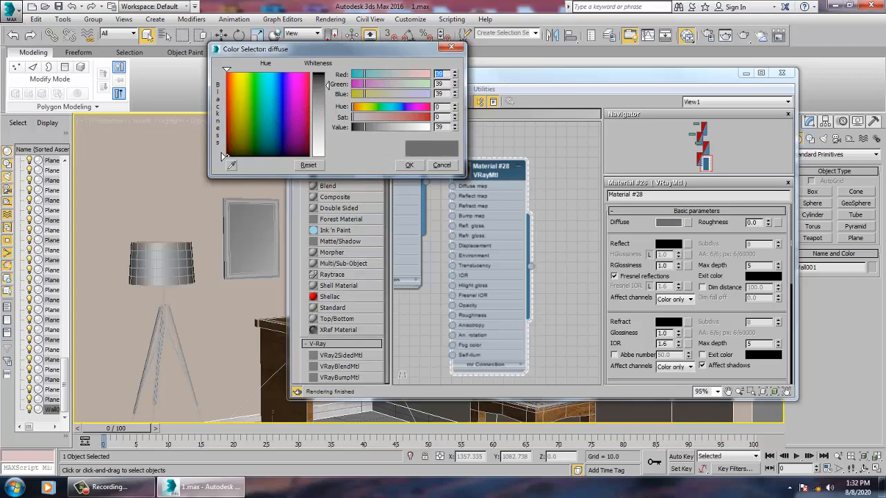
{"action": "left_click", "coordinate": [408, 165]}
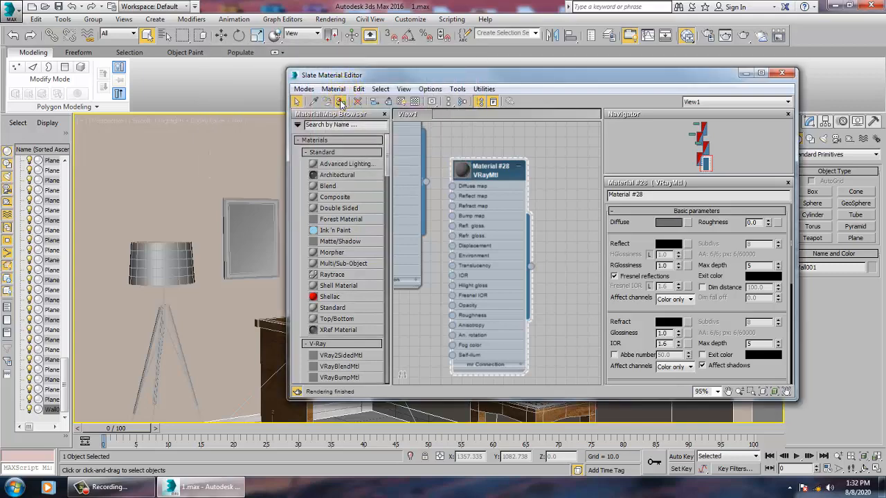
Step: Assign Material #28 to the outer window frame behind the chair and minimize the material editor
{"action": "left_click", "coordinate": [340, 102]}
{"action": "left_click_drag", "start_coordinate": [512, 74], "coordinate": [228, 120]}
{"action": "left_click", "coordinate": [633, 361]}
{"action": "left_click", "coordinate": [83, 142]}
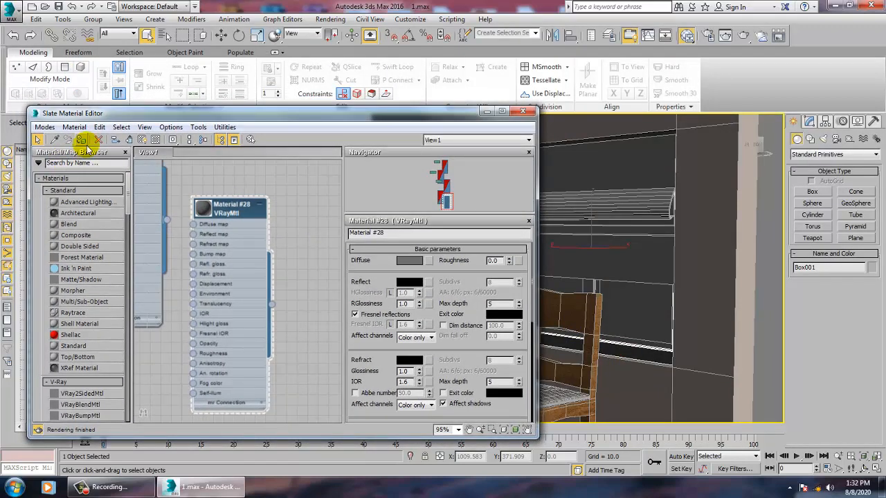
{"action": "left_click", "coordinate": [487, 111]}
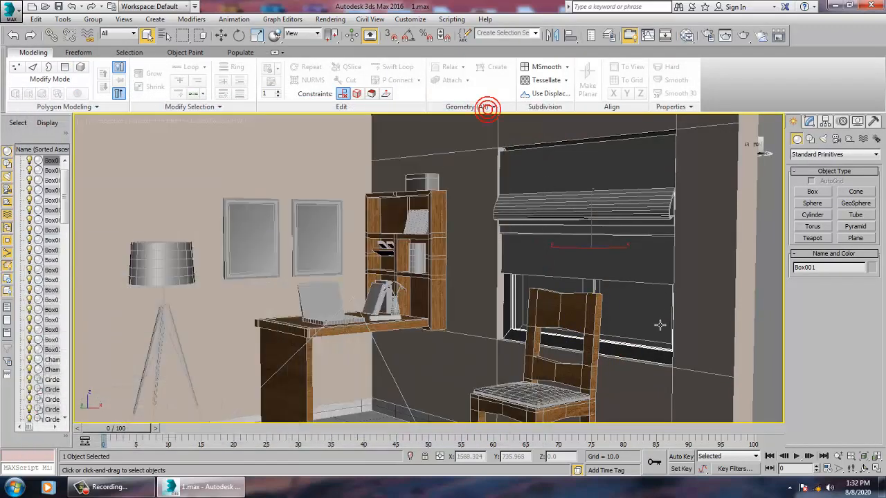
Step: Add the two window sashes to the frame selection and isolate the three objects
{"action": "left_click", "coordinate": [566, 294], "text": "ctrl"}
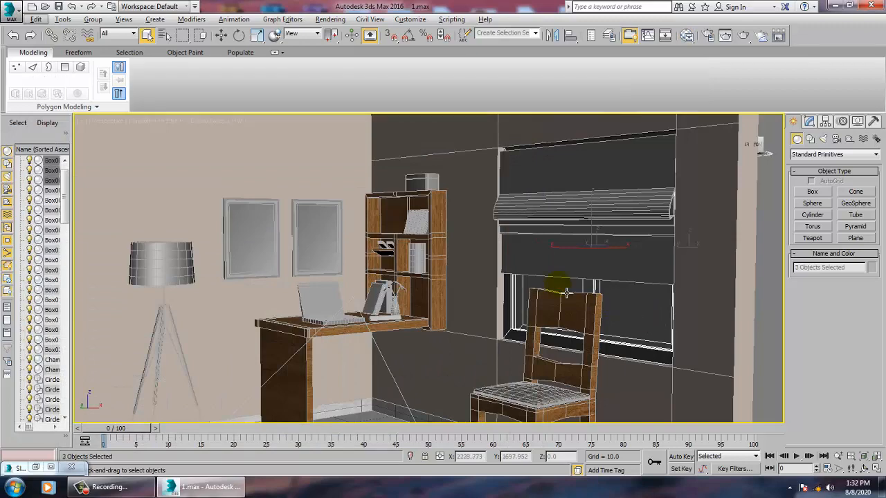
{"action": "key", "text": "alt+q"}
{"action": "middle_click_drag", "start_coordinate": [583, 298], "coordinate": [640, 277], "text": "alt"}
{"action": "left_click", "coordinate": [646, 242]}
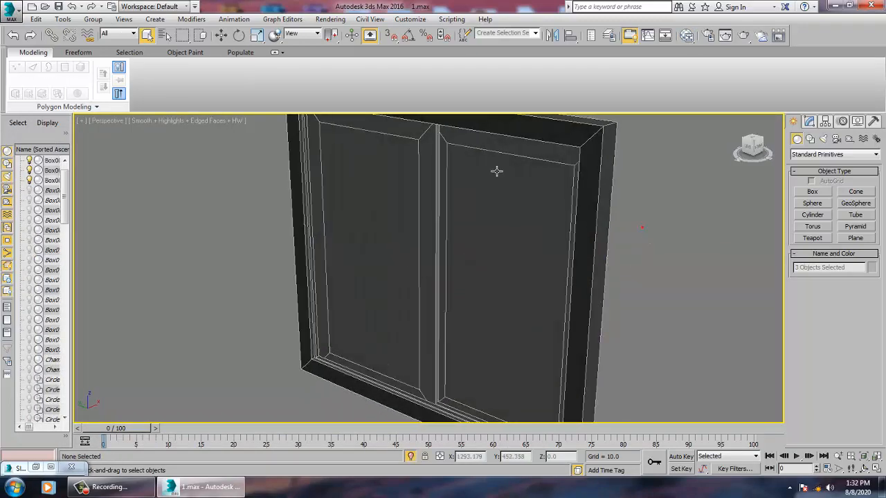
Step: Select the two glass pane polygons of the right-hand window sash in polygon mode
{"action": "left_click", "coordinate": [489, 163]}
{"action": "middle_click_drag", "start_coordinate": [563, 294], "coordinate": [597, 291], "text": "alt"}
{"action": "left_click", "coordinate": [809, 122]}
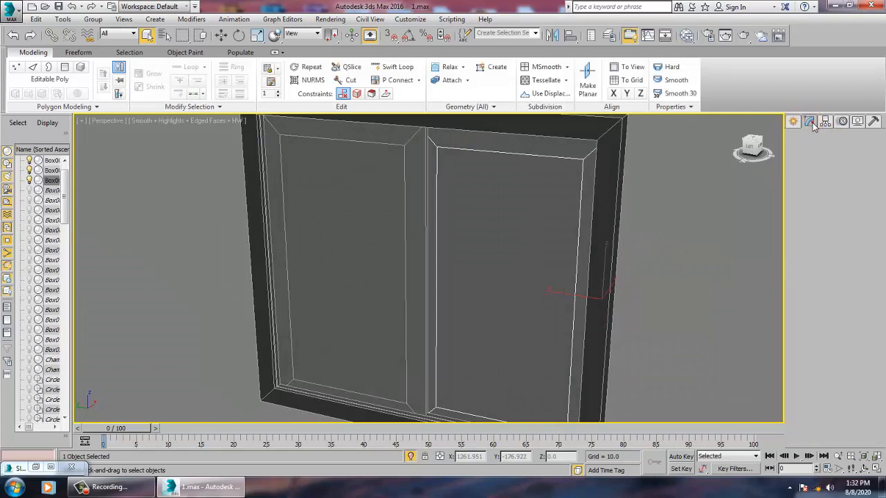
{"action": "left_click", "coordinate": [848, 266]}
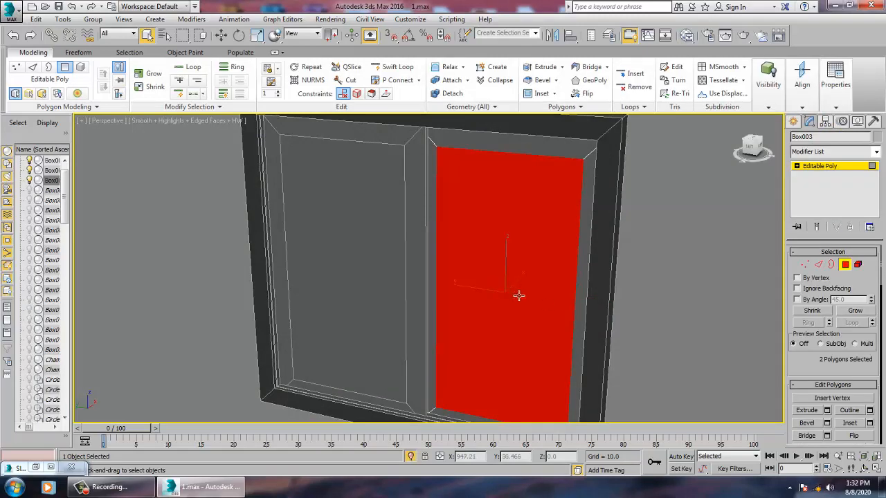
{"action": "middle_click_drag", "start_coordinate": [517, 297], "coordinate": [609, 303], "text": "alt"}
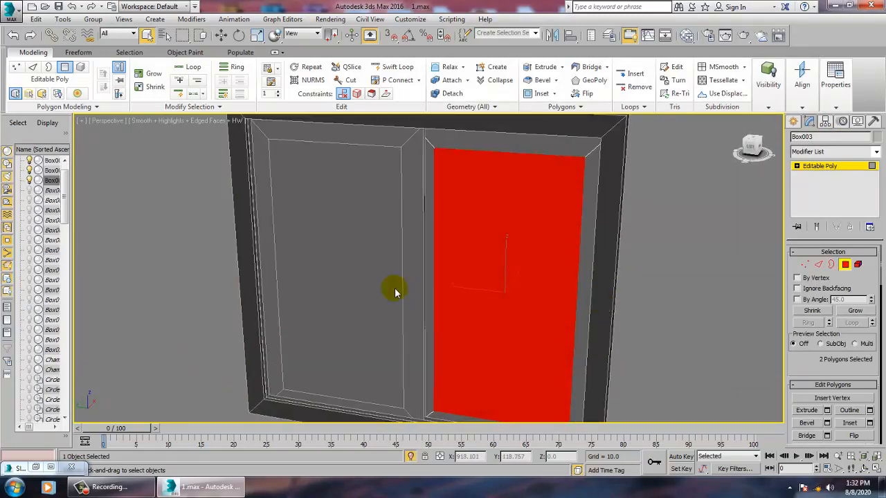
Step: Create another VRayMtl below Material #28 in the material editor and open its parameters
{"action": "key", "text": "m"}
{"action": "left_click_drag", "start_coordinate": [282, 352], "coordinate": [270, 184]}
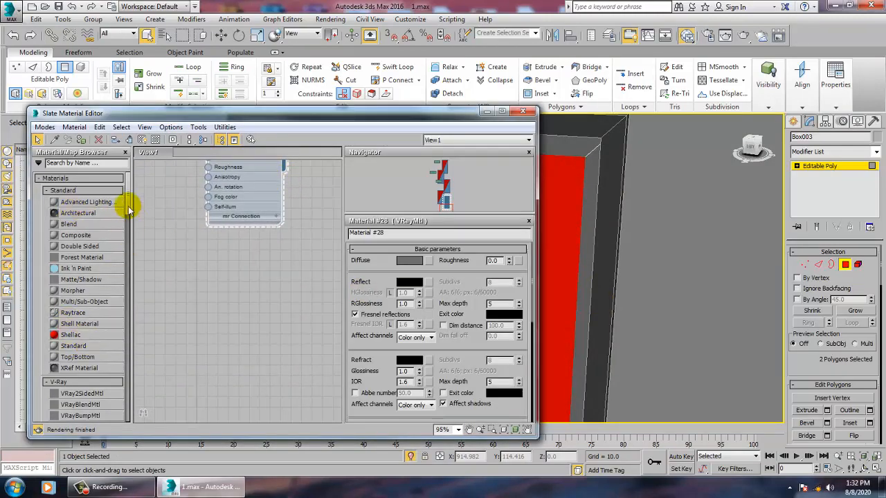
{"action": "scroll", "coordinate": [128, 210], "scroll_direction": "down", "scroll_amount": 8}
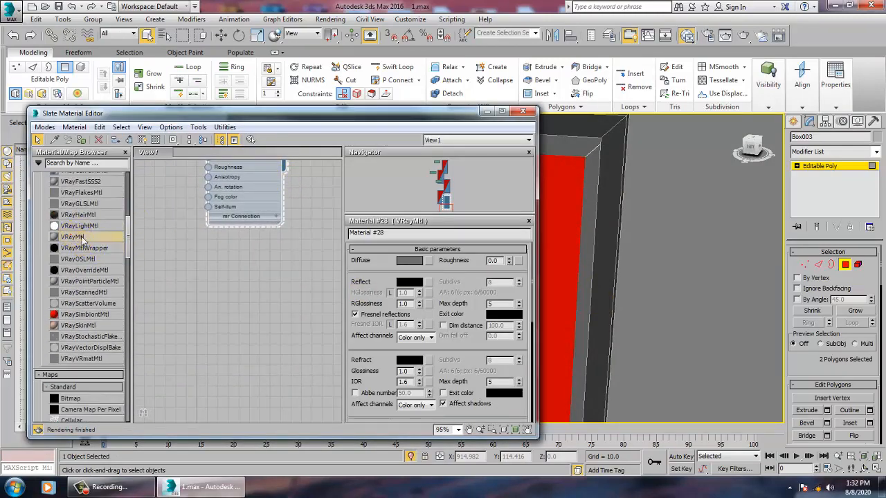
{"action": "left_click_drag", "start_coordinate": [223, 269], "coordinate": [189, 265]}
{"action": "double_click", "coordinate": [189, 264]}
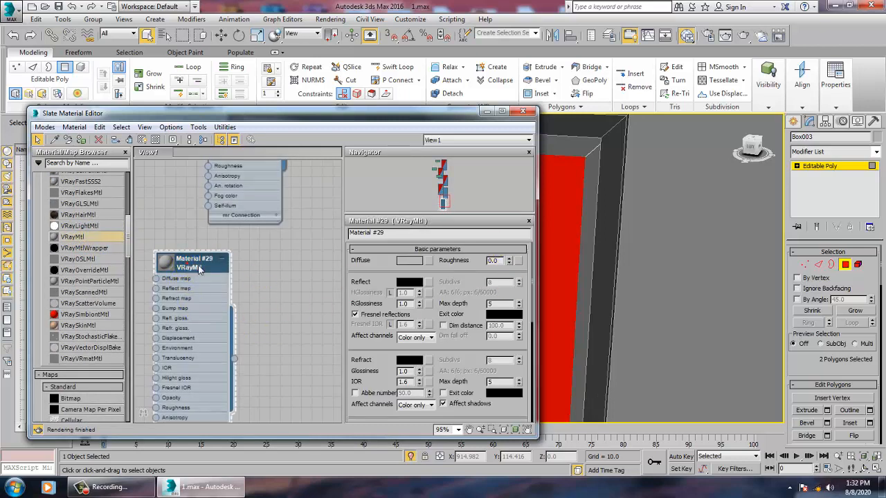
Step: Set the new glass material's refraction colour to pure white, value 255
{"action": "left_click", "coordinate": [409, 360]}
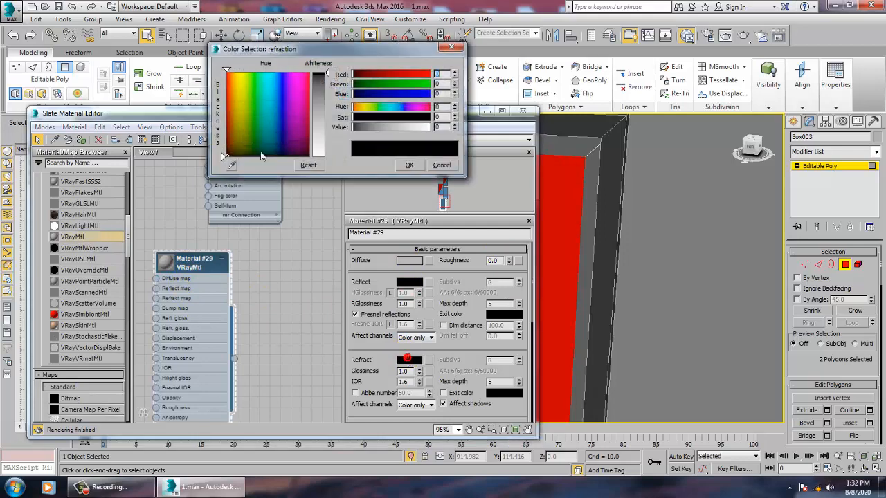
{"action": "left_click_drag", "start_coordinate": [224, 156], "coordinate": [224, 69]}
{"action": "left_click", "coordinate": [409, 165]}
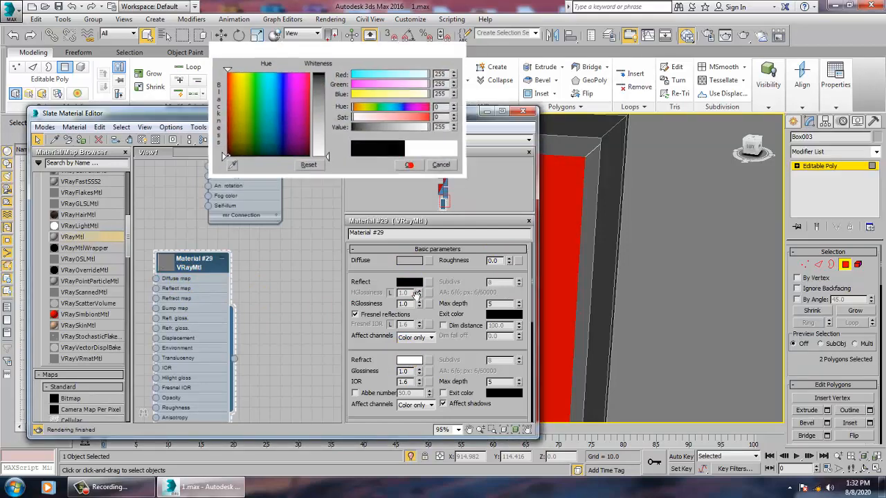
Step: Set the glass material's diffuse colour to grey 149, then assign it to the selected pane polygons with shaded viewport display
{"action": "left_click", "coordinate": [407, 263]}
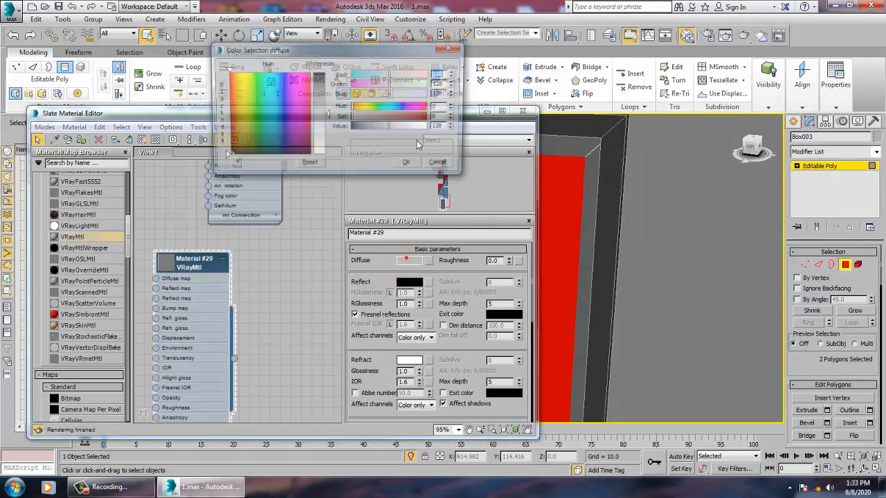
{"action": "left_click_drag", "start_coordinate": [320, 109], "coordinate": [322, 123]}
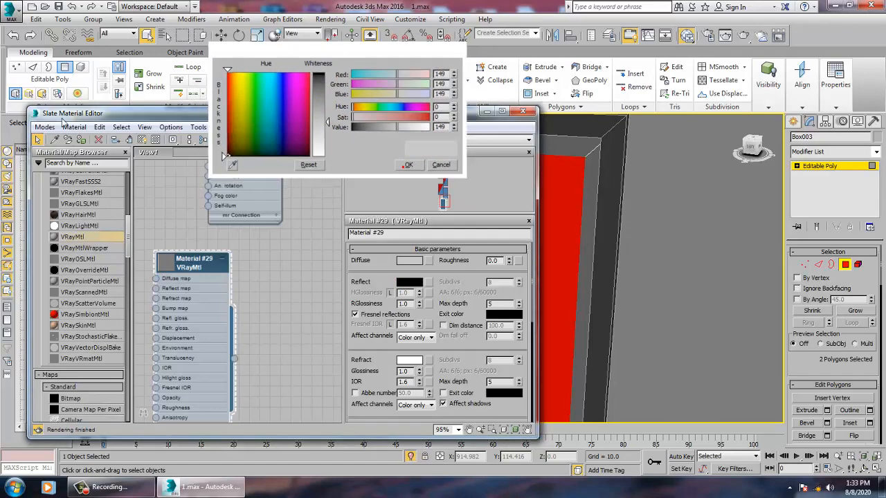
{"action": "left_click", "coordinate": [409, 165]}
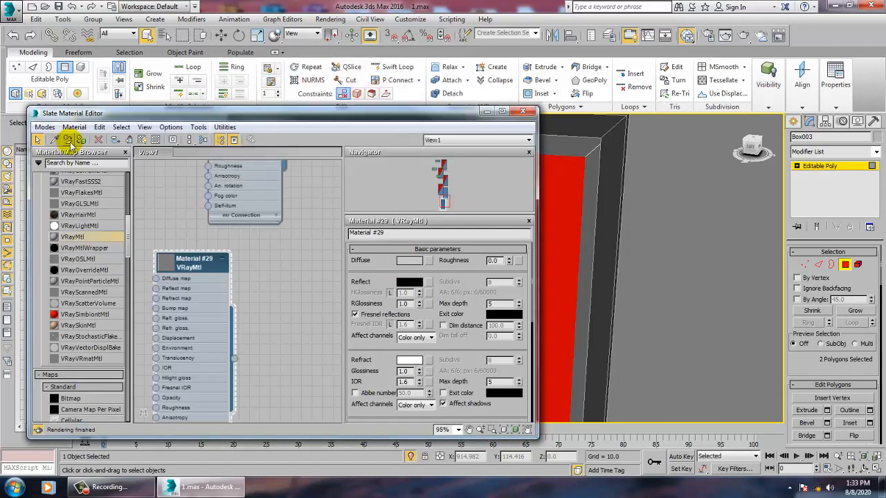
{"action": "left_click", "coordinate": [141, 141]}
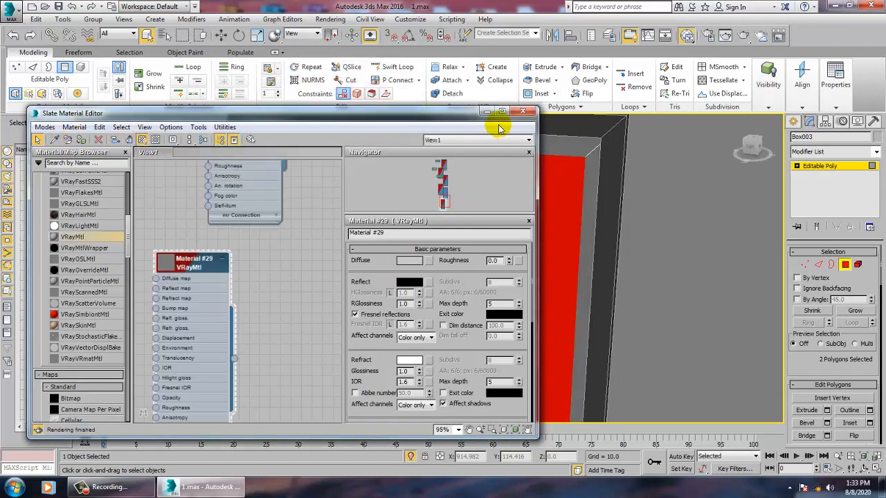
Step: Invert the polygon selection on the right-hand sash to pick its surrounding frame faces
{"action": "middle_click_drag", "start_coordinate": [278, 295], "coordinate": [312, 476]}
{"action": "middle_click_drag", "start_coordinate": [291, 279], "coordinate": [292, 309]}
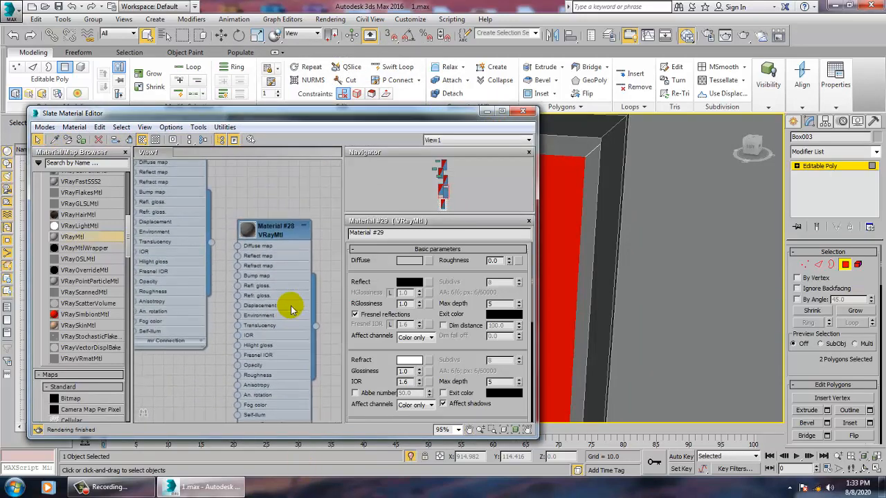
{"action": "middle_click_drag", "start_coordinate": [641, 234], "coordinate": [646, 238]}
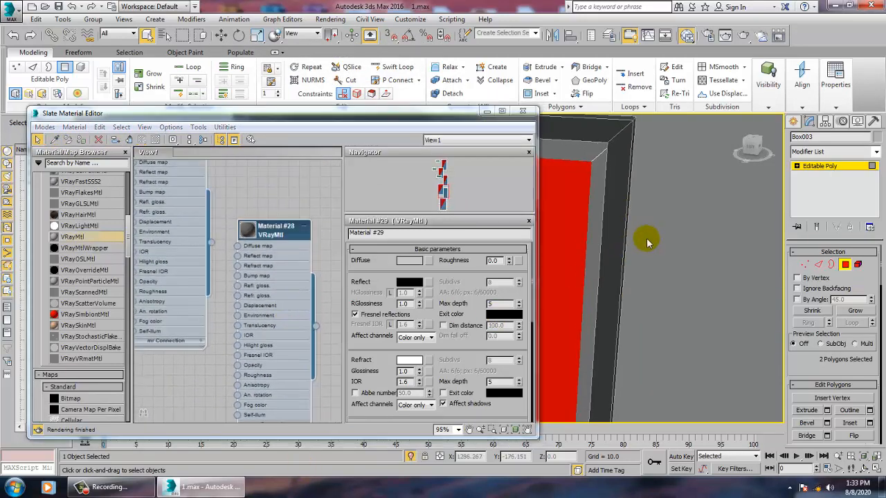
{"action": "key", "text": "ctrl+i"}
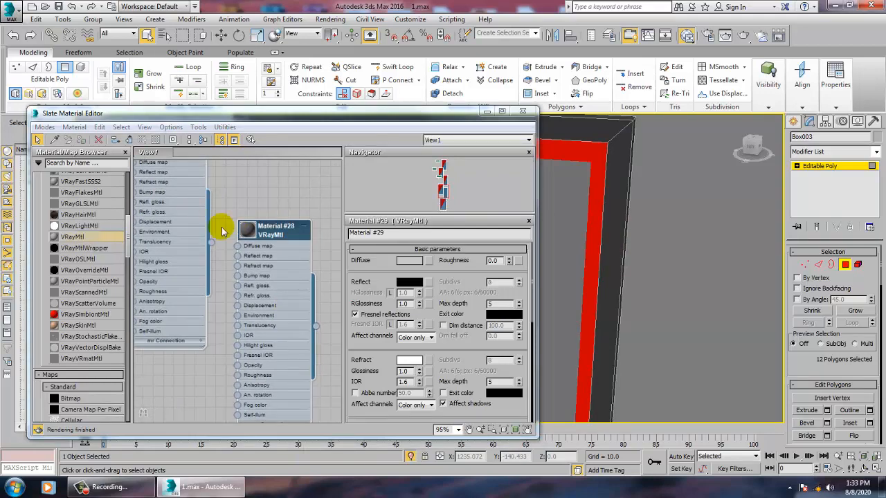
Step: Assign the dark grey Material #28 to the right-hand sash's selected frame polygons and clear the polygon selection
{"action": "left_click", "coordinate": [268, 235]}
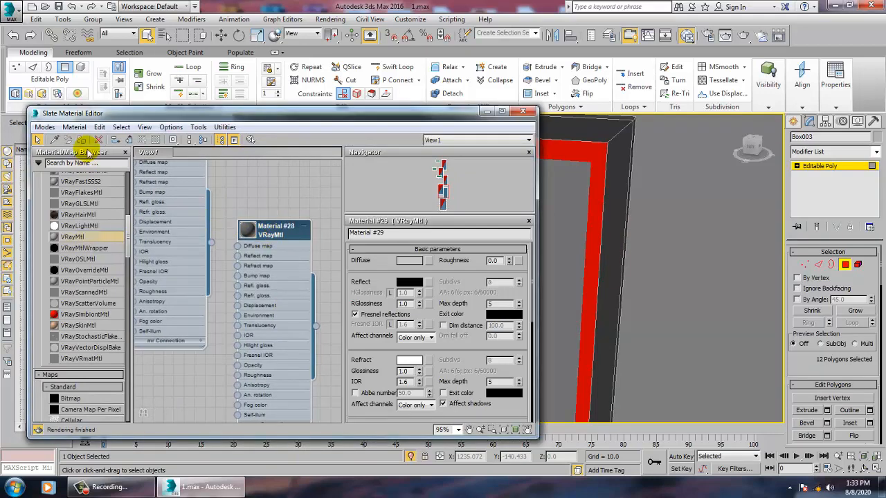
{"action": "double_click", "coordinate": [277, 228]}
{"action": "left_click", "coordinate": [590, 160]}
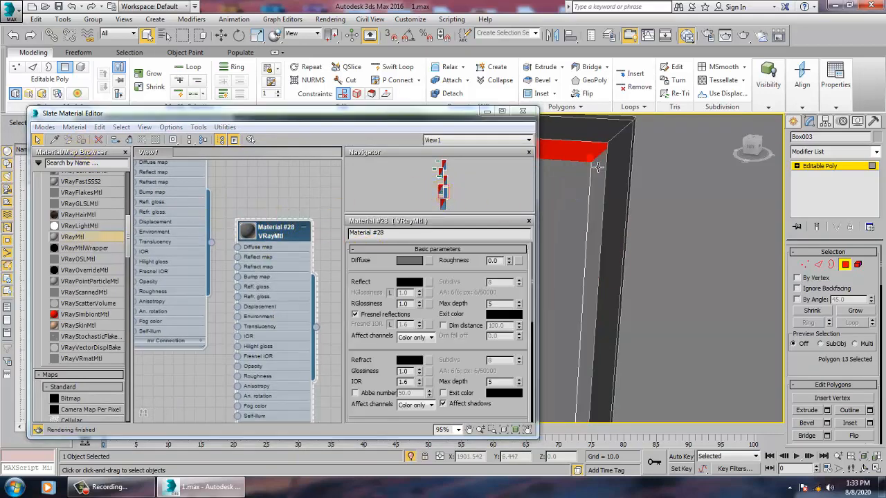
{"action": "key", "text": "ctrl+z"}
{"action": "left_click", "coordinate": [259, 236]}
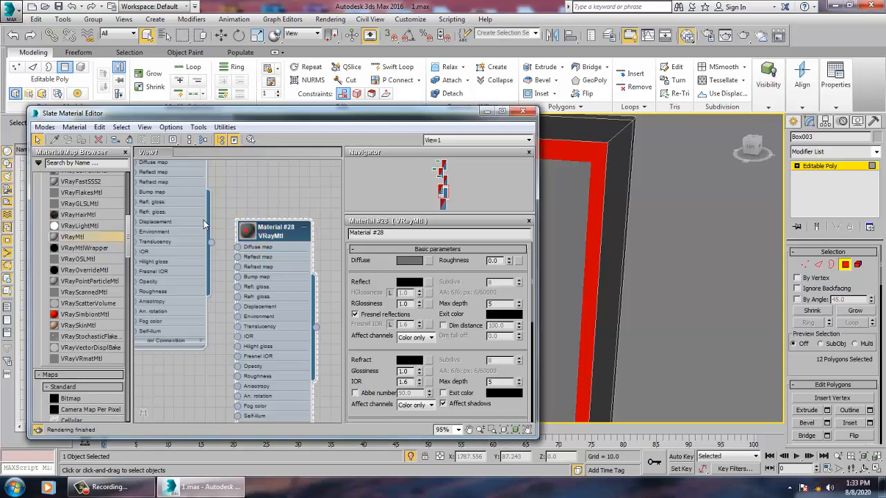
{"action": "middle_click_drag", "start_coordinate": [280, 238], "coordinate": [290, 185]}
{"action": "left_click", "coordinate": [238, 255]}
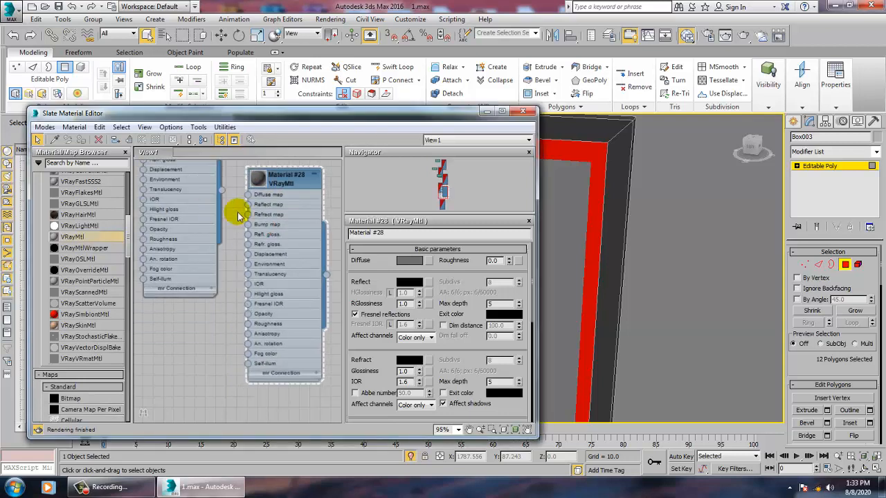
{"action": "left_click", "coordinate": [279, 183]}
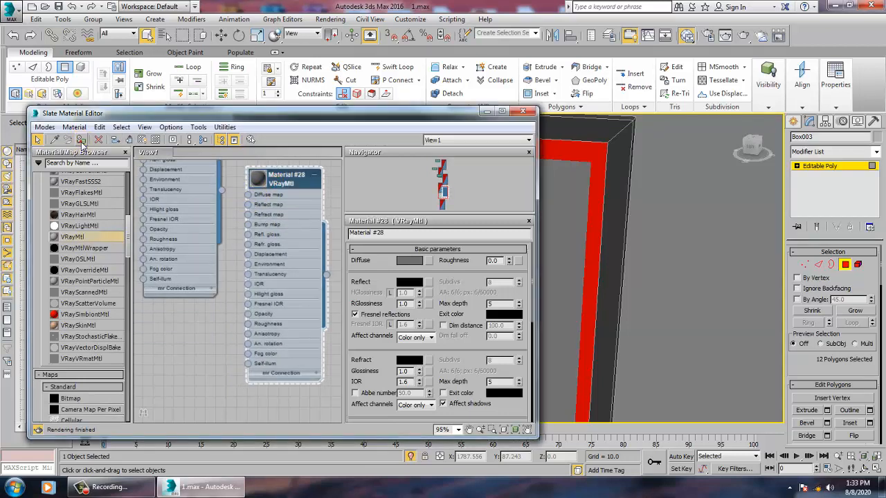
{"action": "left_click", "coordinate": [690, 242]}
{"action": "key", "text": "z"}
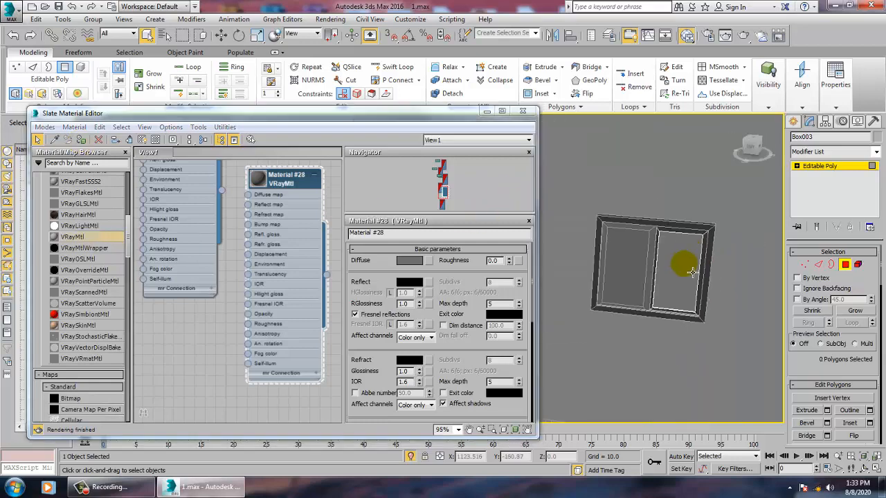
Step: Finish editing the right-hand sash and select the two glass pane polygons on the left-hand sash
{"action": "left_click", "coordinate": [811, 167]}
{"action": "left_click", "coordinate": [638, 264]}
{"action": "scroll", "coordinate": [632, 258], "scroll_direction": "up", "scroll_amount": 3}
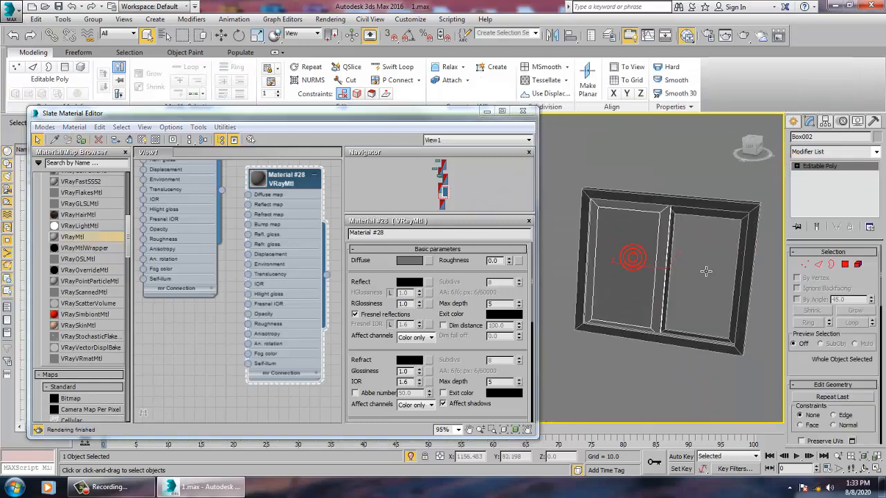
{"action": "left_click", "coordinate": [845, 264]}
{"action": "left_click", "coordinate": [628, 267]}
{"action": "middle_click_drag", "start_coordinate": [672, 306], "coordinate": [634, 308], "text": "alt"}
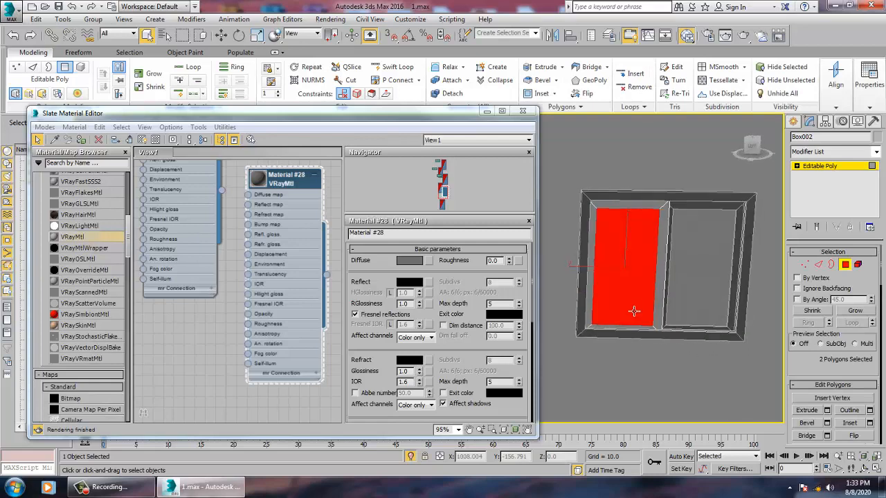
Step: Assign the glass Material #29 to the left-hand sash's selected pane polygons
{"action": "middle_click_drag", "start_coordinate": [180, 197], "coordinate": [211, 277]}
{"action": "middle_click_drag", "start_coordinate": [248, 169], "coordinate": [247, 152]}
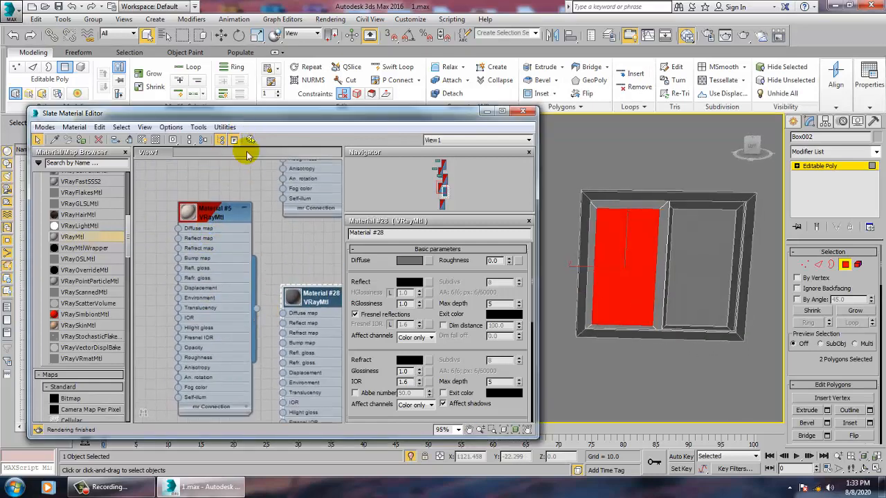
{"action": "middle_click_drag", "start_coordinate": [277, 364], "coordinate": [262, 176]}
{"action": "left_click_drag", "start_coordinate": [234, 373], "coordinate": [202, 302]}
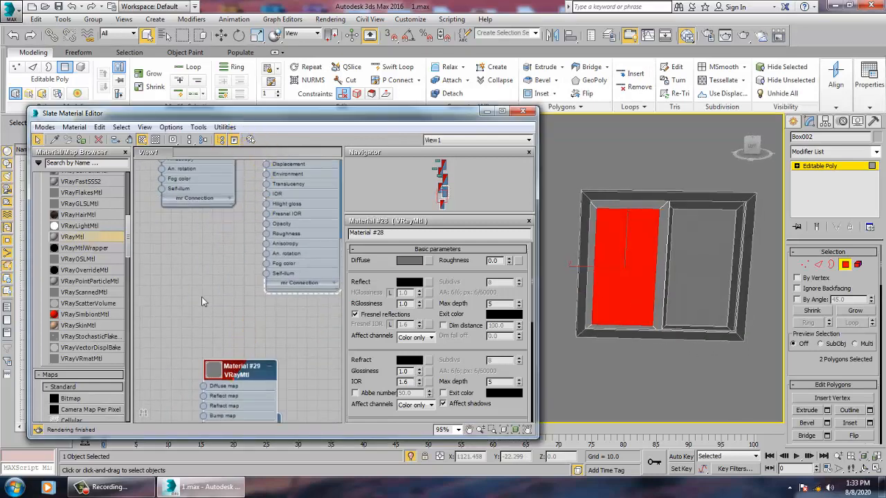
{"action": "left_click", "coordinate": [81, 140]}
{"action": "middle_click_drag", "start_coordinate": [662, 319], "coordinate": [649, 326], "text": "alt"}
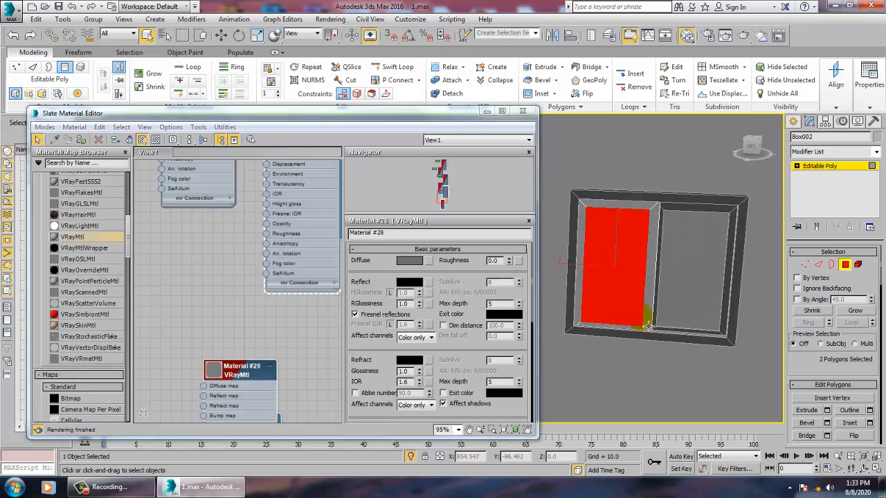
Step: Invert the left-hand sash's polygon selection and assign dark grey Material #28 to its frame faces, with shaded display on Material #51
{"action": "key", "text": "ctrl+i"}
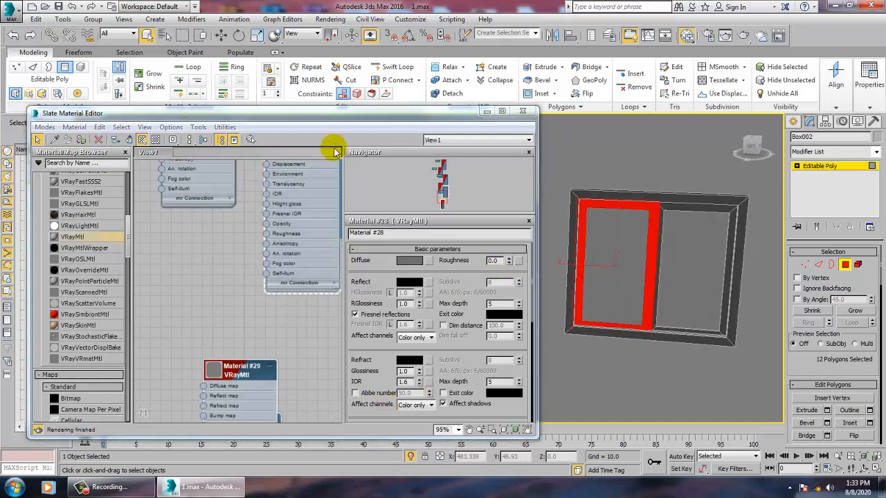
{"action": "middle_click_drag", "start_coordinate": [306, 202], "coordinate": [287, 315]}
{"action": "left_click", "coordinate": [288, 202]}
{"action": "left_click", "coordinate": [89, 140]}
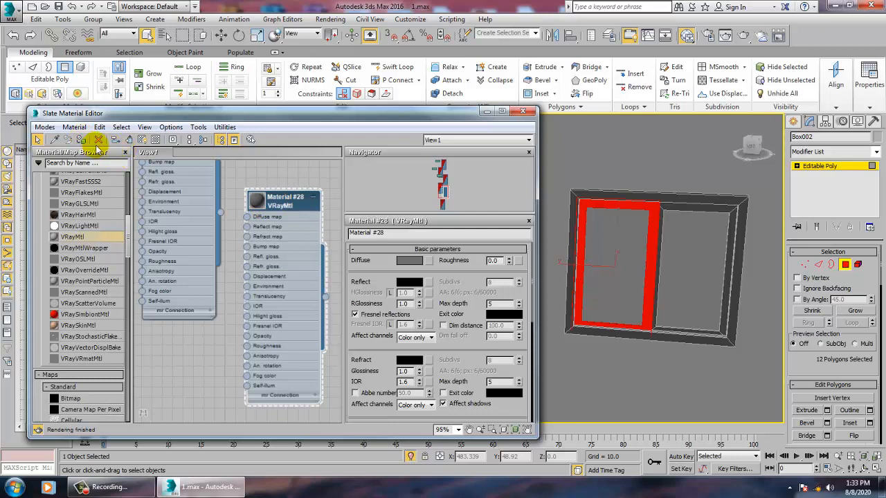
{"action": "left_click", "coordinate": [143, 140]}
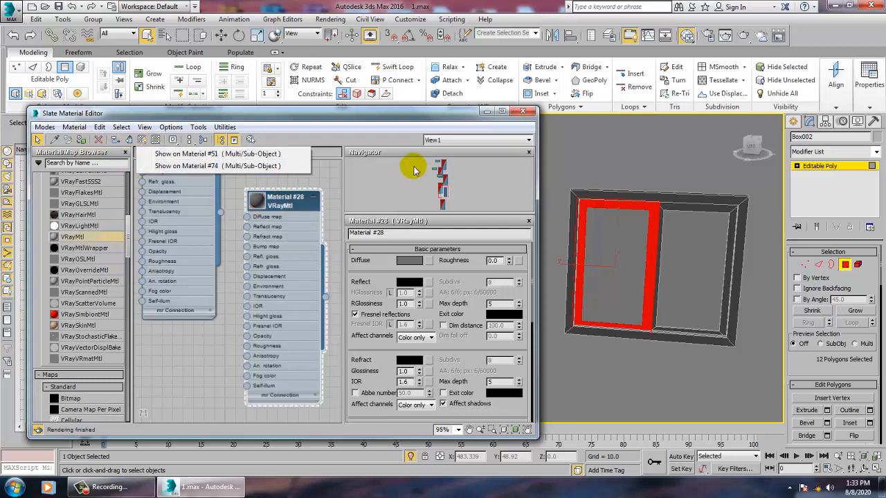
{"action": "left_click", "coordinate": [183, 154]}
{"action": "left_click", "coordinate": [142, 140]}
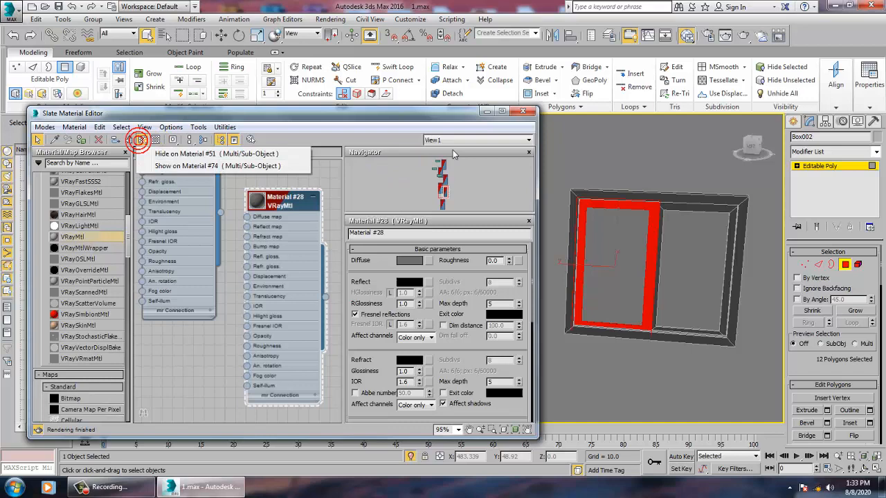
Step: Clear the polygon selection and end isolation so the whole room is shown, with the material editor minimized
{"action": "left_click", "coordinate": [484, 113]}
{"action": "left_click", "coordinate": [612, 145]}
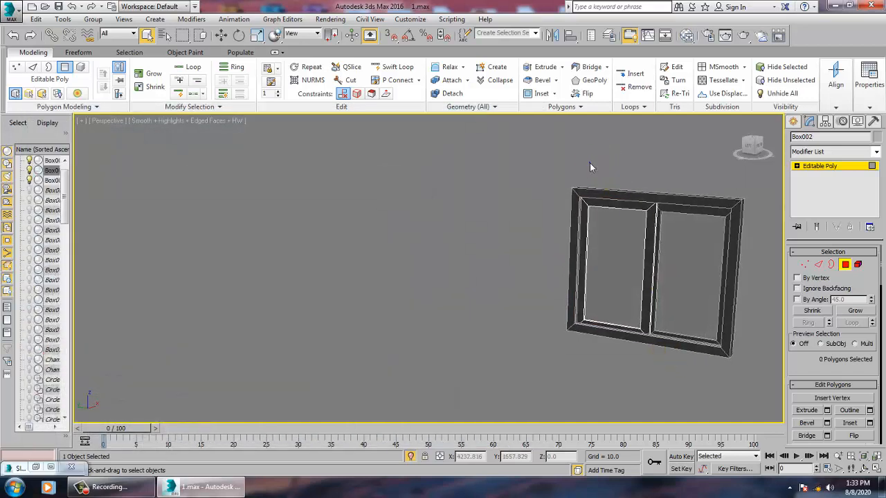
{"action": "right_click", "coordinate": [590, 166]}
{"action": "left_click", "coordinate": [612, 75]}
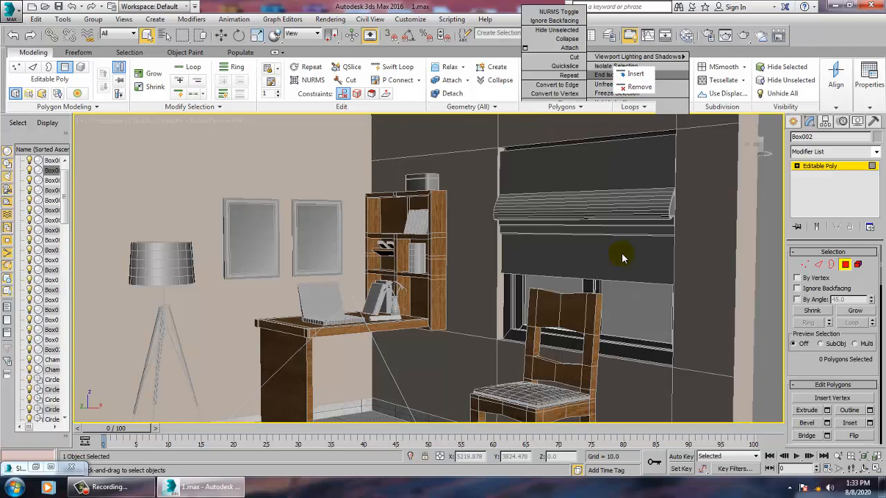
{"action": "double_click", "coordinate": [22, 468]}
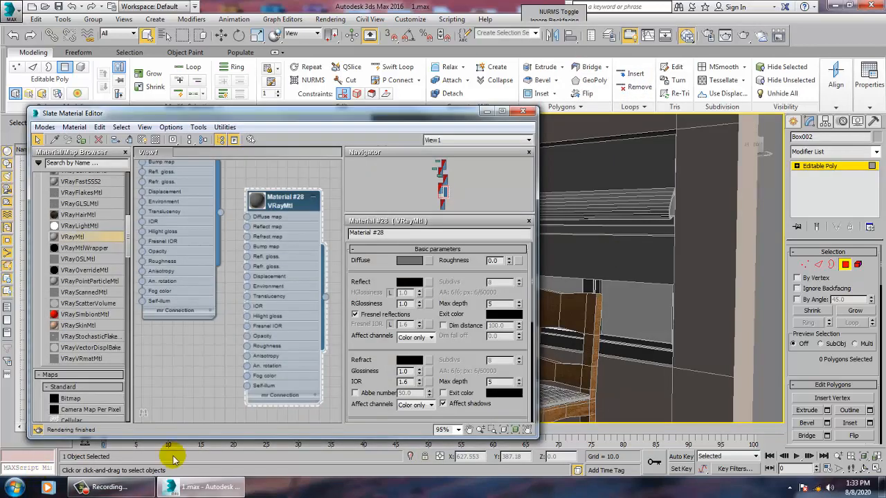
{"action": "left_click", "coordinate": [486, 112]}
Step: Open the reference photo "WhatsApp Image 2020-08-04 at 12.00.54 PM (1).jpeg" in an image viewer and place it beside the modelled window
{"action": "left_click", "coordinate": [330, 19]}
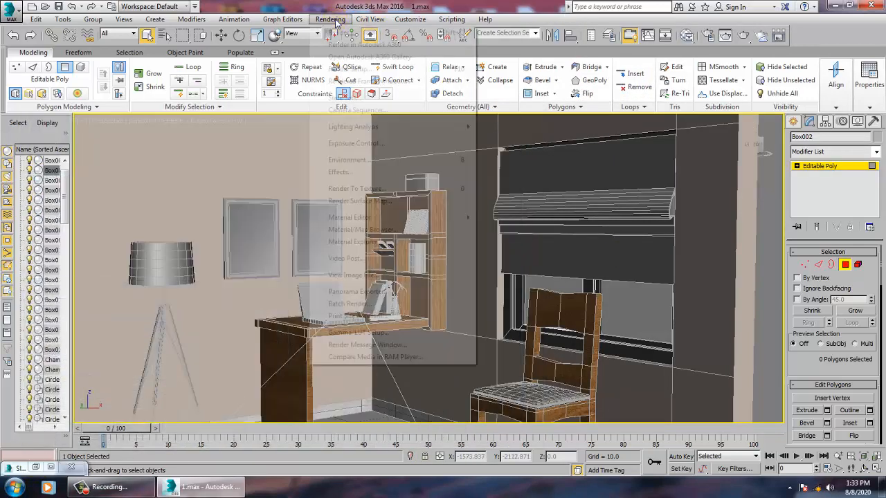
{"action": "left_click", "coordinate": [371, 273]}
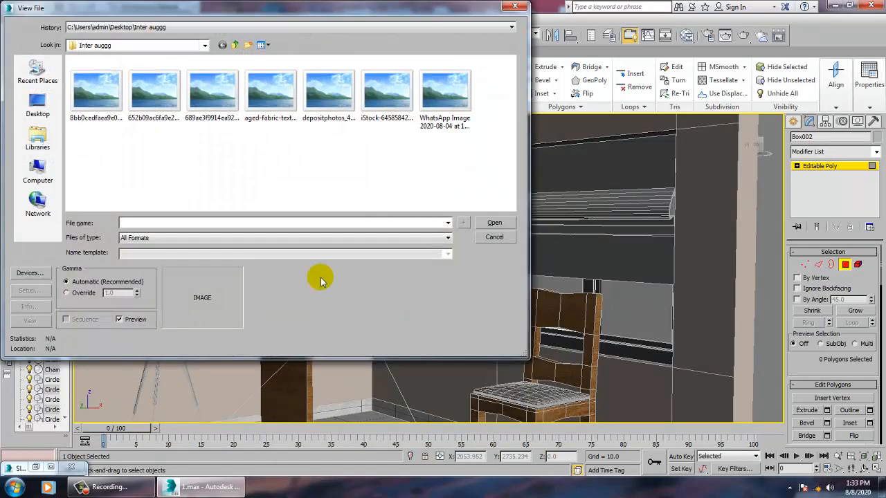
{"action": "double_click", "coordinate": [430, 95]}
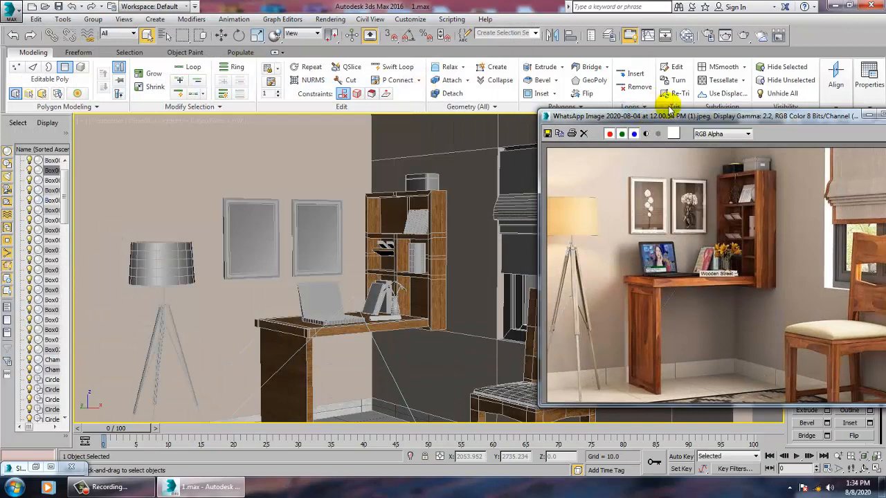
{"action": "left_click_drag", "start_coordinate": [708, 118], "coordinate": [317, 78]}
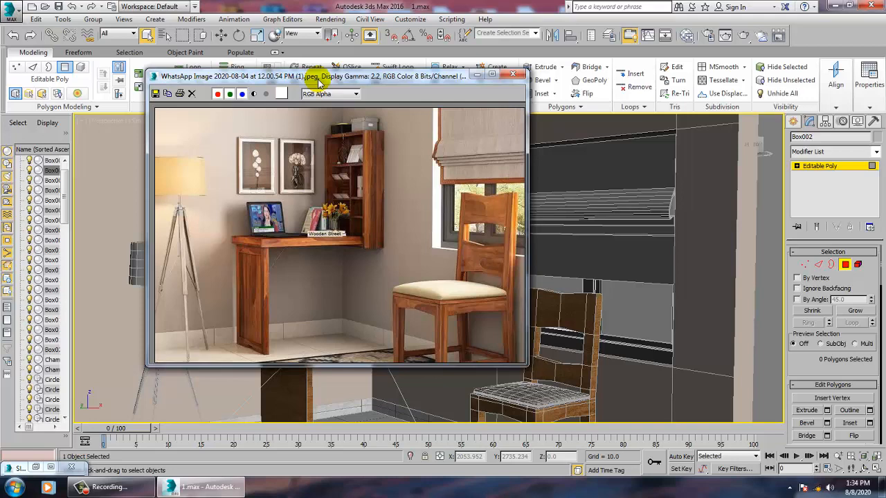
{"action": "left_click_drag", "start_coordinate": [319, 81], "coordinate": [264, 109]}
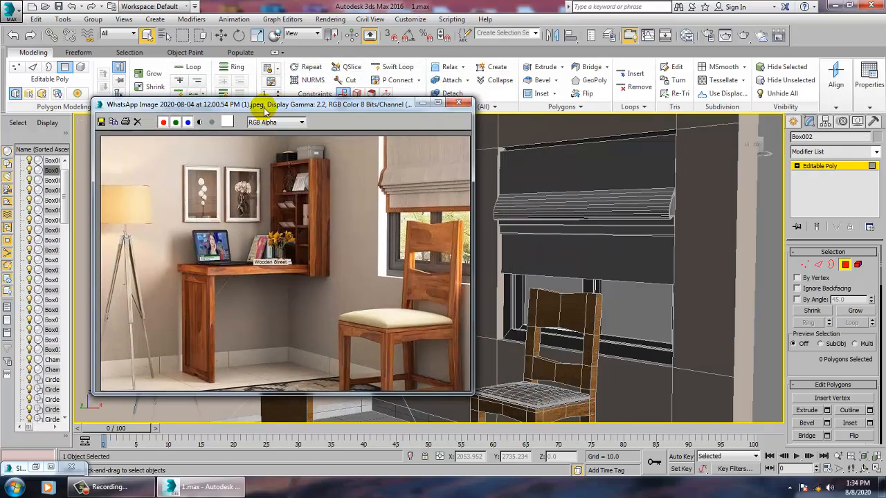
{"action": "left_click_drag", "start_coordinate": [264, 110], "coordinate": [202, 108]}
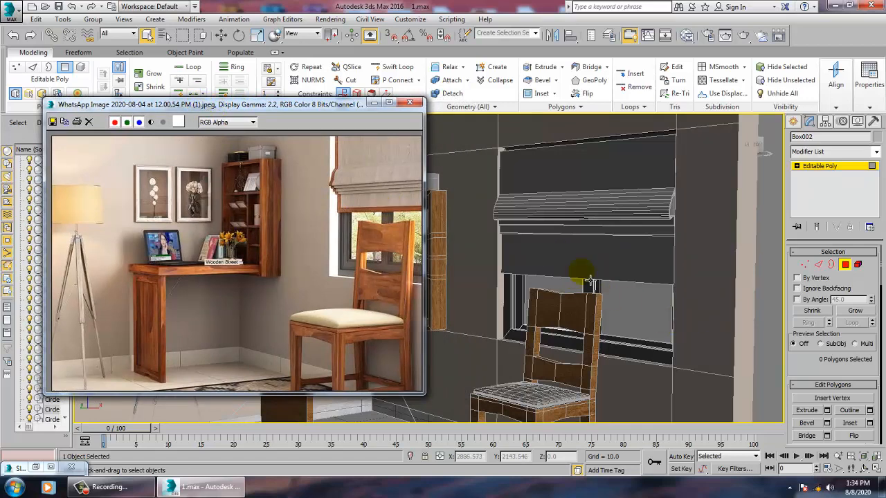
Step: Leave polygon editing on the window sash and select the picture frame nearer the floor lamp, framed in close-up
{"action": "middle_click_drag", "start_coordinate": [589, 280], "coordinate": [825, 372]}
{"action": "middle_click_drag", "start_coordinate": [489, 332], "coordinate": [513, 316]}
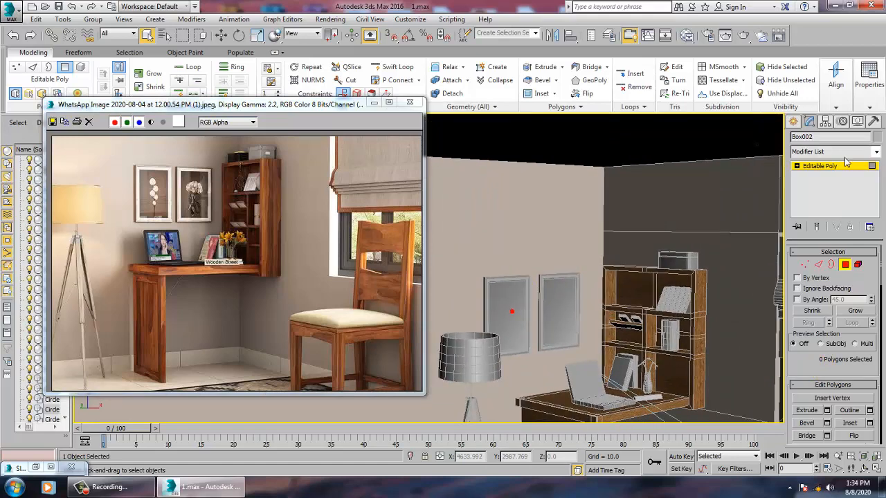
{"action": "left_click", "coordinate": [816, 168]}
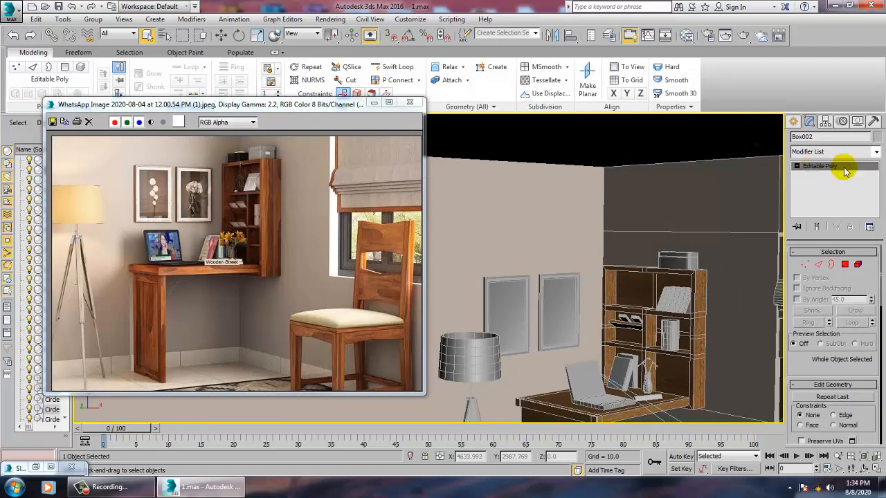
{"action": "left_click", "coordinate": [501, 292]}
{"action": "key", "text": "z"}
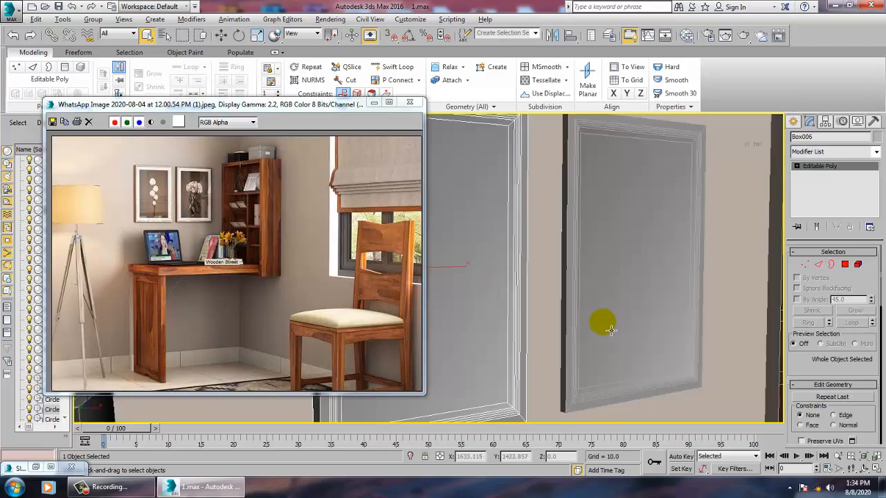
{"action": "middle_click_drag", "start_coordinate": [593, 327], "coordinate": [643, 318]}
Step: Select the picture frame's large inner panel polygon together with the four narrow polygons around its edge
{"action": "left_click", "coordinate": [843, 265]}
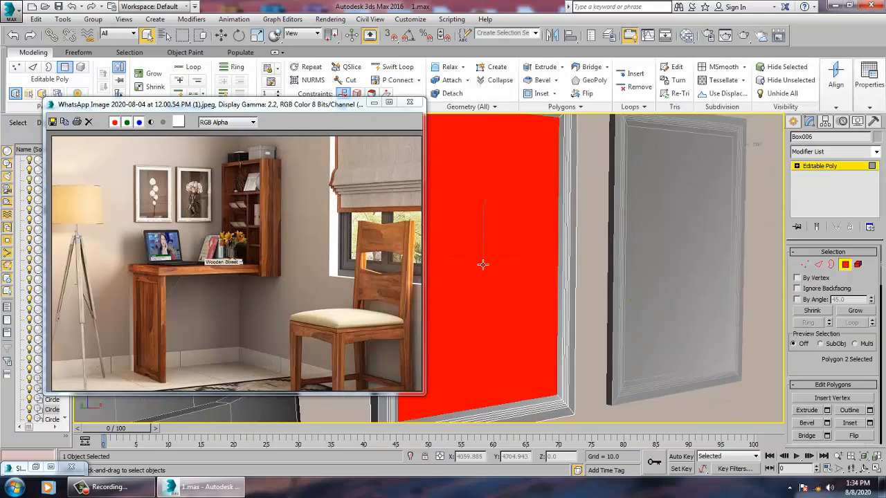
{"action": "middle_click_drag", "start_coordinate": [616, 255], "coordinate": [685, 407], "text": "alt"}
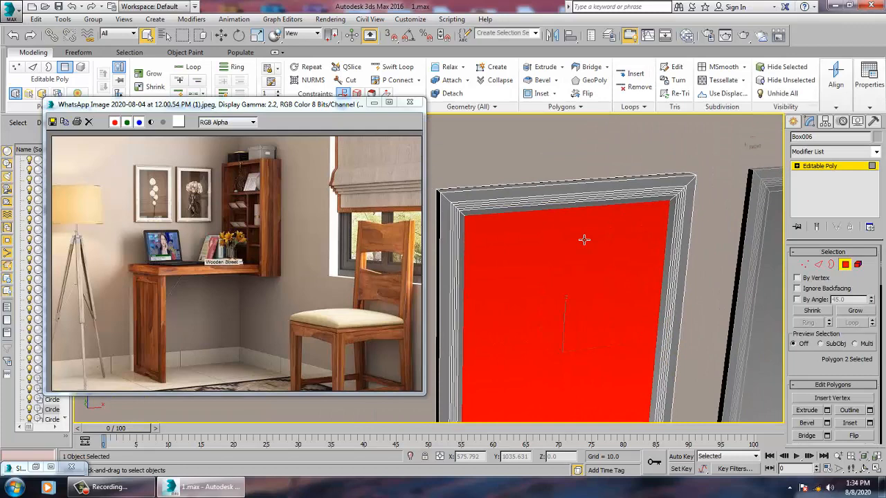
{"action": "left_click", "coordinate": [553, 203], "text": "ctrl"}
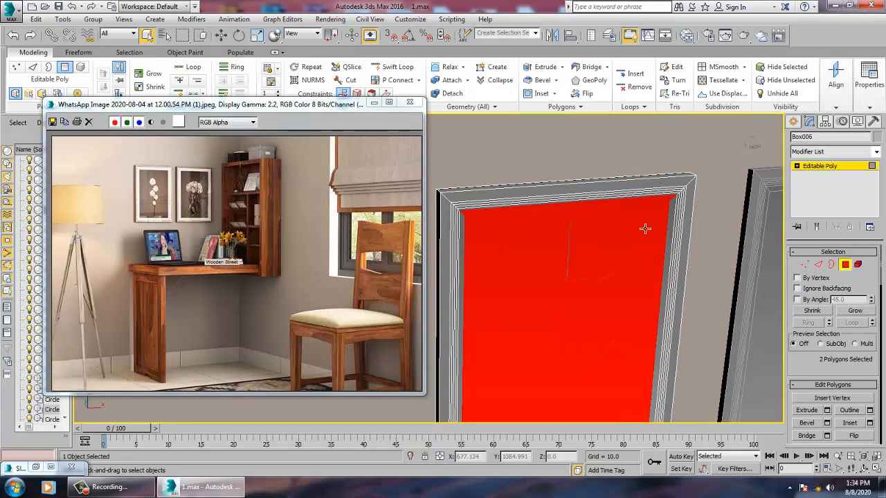
{"action": "left_click", "coordinate": [469, 281], "text": "ctrl"}
{"action": "middle_click_drag", "start_coordinate": [549, 315], "coordinate": [546, 173]}
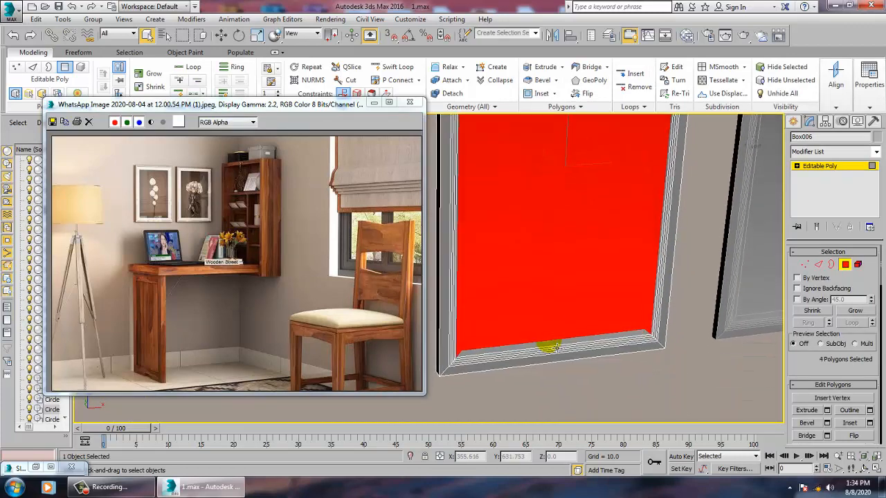
{"action": "left_click", "coordinate": [553, 347], "text": "ctrl"}
{"action": "scroll", "coordinate": [607, 298], "scroll_direction": "down", "scroll_amount": 4}
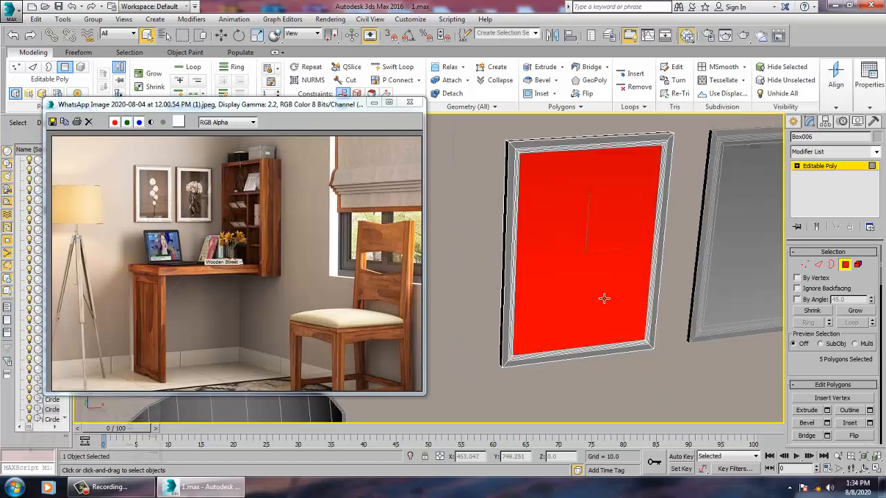
Step: Create a new VRayMtl for the picture and start adding a Bitmap to its diffuse map
{"action": "key", "text": "m"}
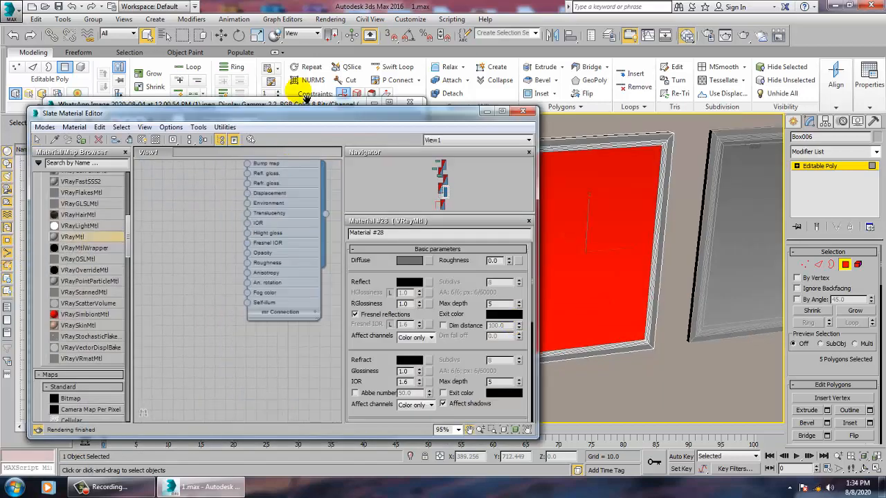
{"action": "left_click_drag", "start_coordinate": [193, 209], "coordinate": [198, 206]}
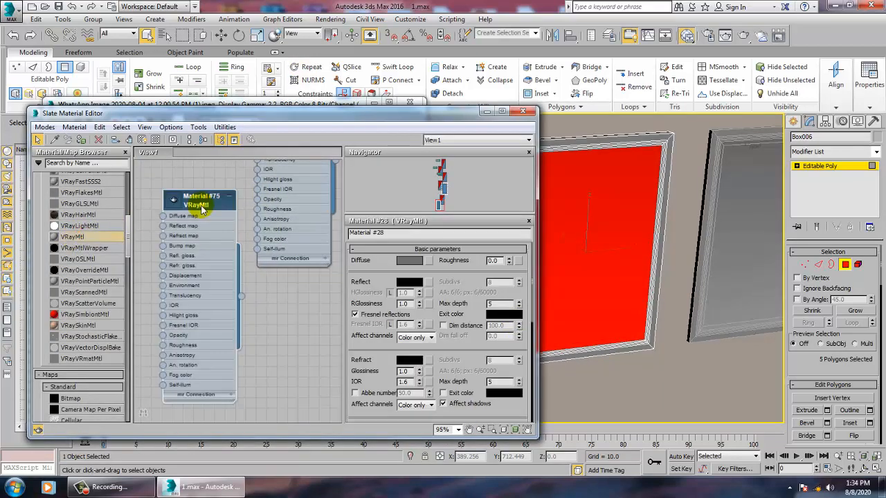
{"action": "left_click", "coordinate": [429, 262]}
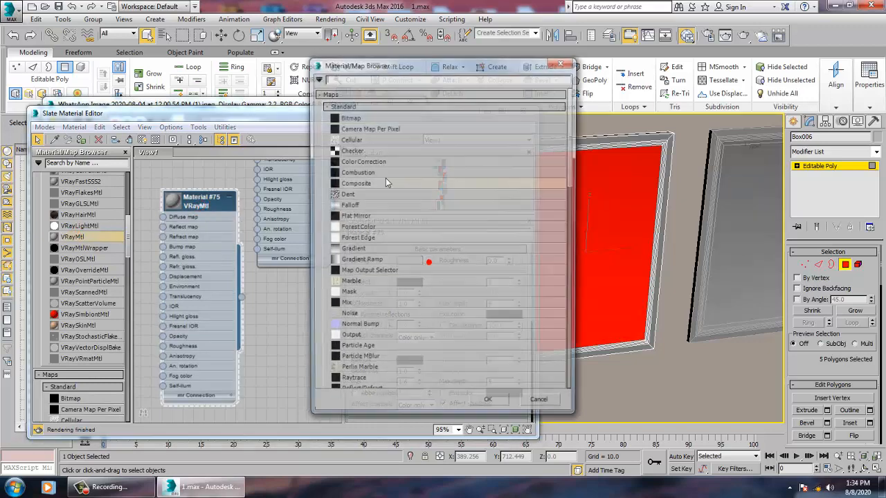
{"action": "double_click", "coordinate": [361, 124]}
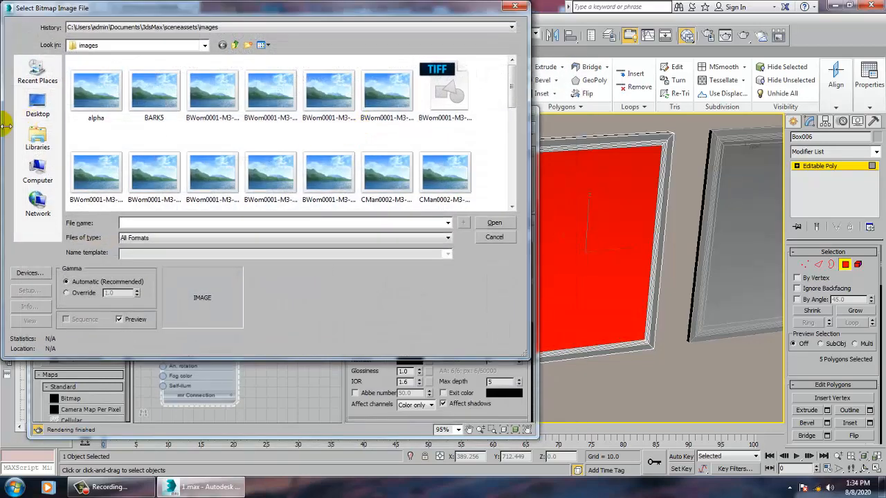
Step: Preview candidate images on the Desktop and load the ScreenShot00109-1920x1080 shelf PNG as the picture material's diffuse bitmap
{"action": "left_click", "coordinate": [38, 107]}
{"action": "scroll", "coordinate": [242, 151], "scroll_direction": "down", "scroll_amount": 4}
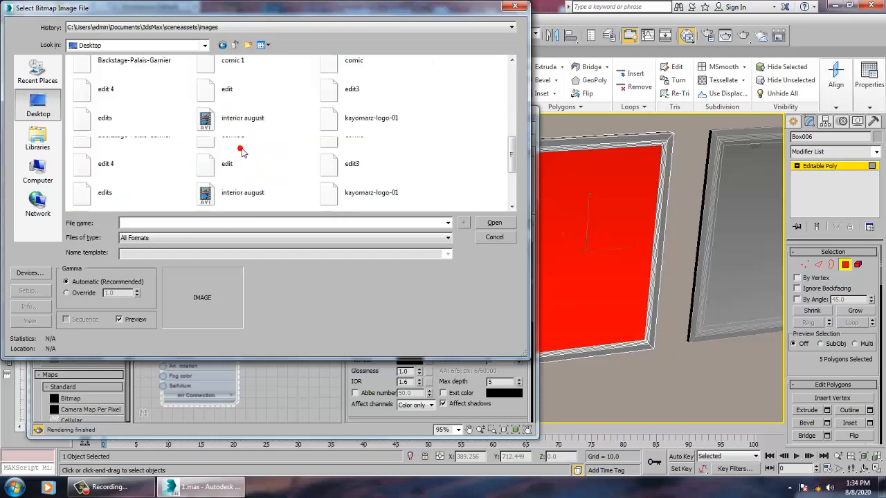
{"action": "scroll", "coordinate": [272, 163], "scroll_direction": "up", "scroll_amount": 4}
{"action": "scroll", "coordinate": [310, 163], "scroll_direction": "down", "scroll_amount": 5}
{"action": "scroll", "coordinate": [310, 163], "scroll_direction": "down", "scroll_amount": 2}
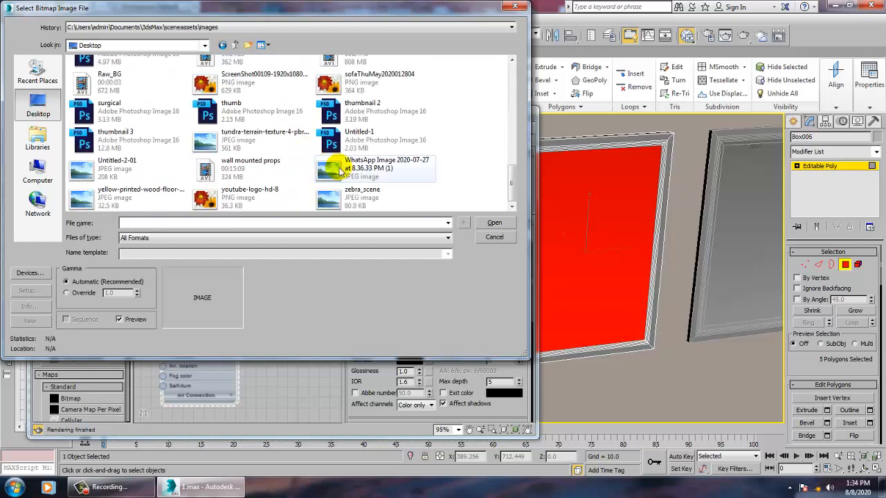
{"action": "left_click", "coordinate": [355, 169]}
{"action": "left_click", "coordinate": [367, 199]}
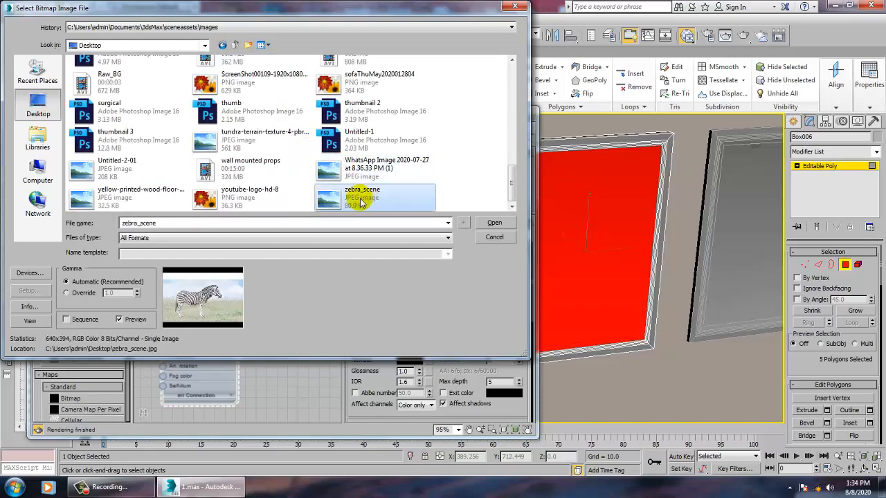
{"action": "left_click", "coordinate": [112, 170]}
{"action": "left_click", "coordinate": [117, 193]}
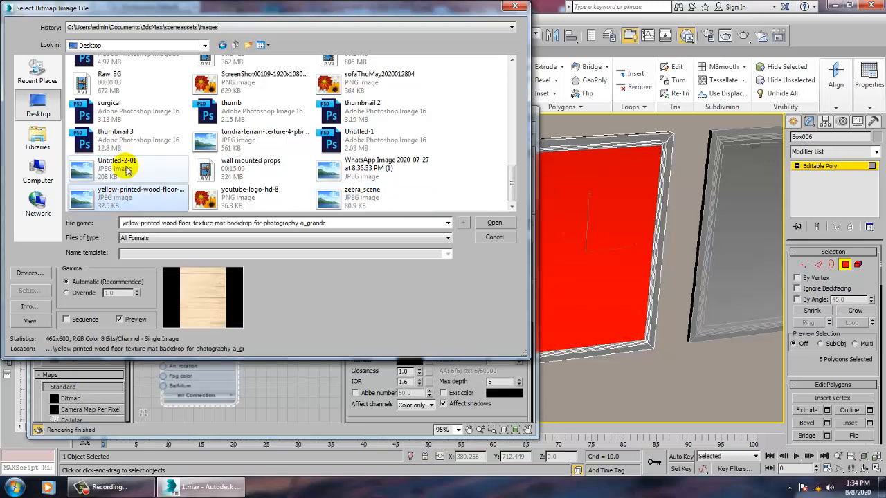
{"action": "left_click", "coordinate": [127, 171]}
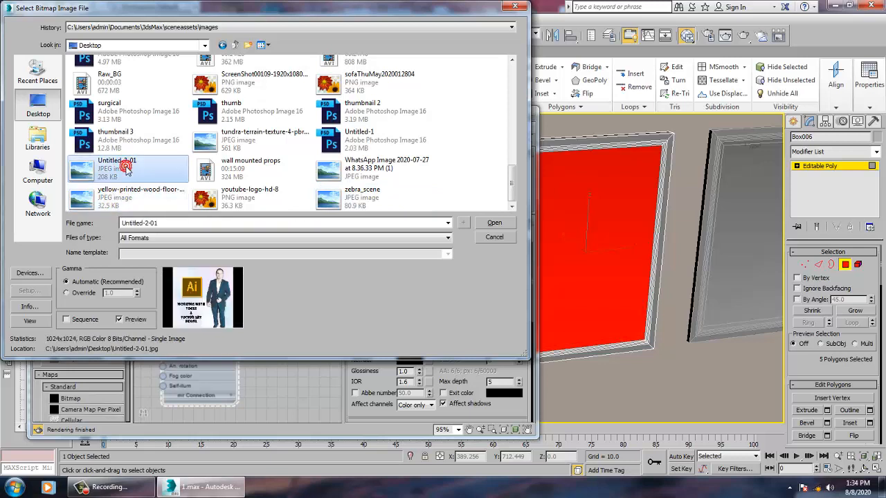
{"action": "left_click", "coordinate": [234, 206]}
{"action": "left_click", "coordinate": [235, 137]}
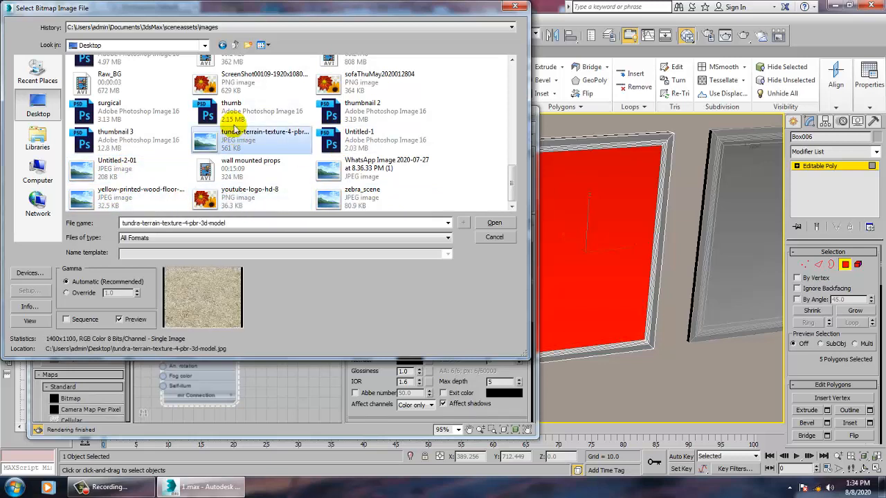
{"action": "left_click", "coordinate": [235, 90]}
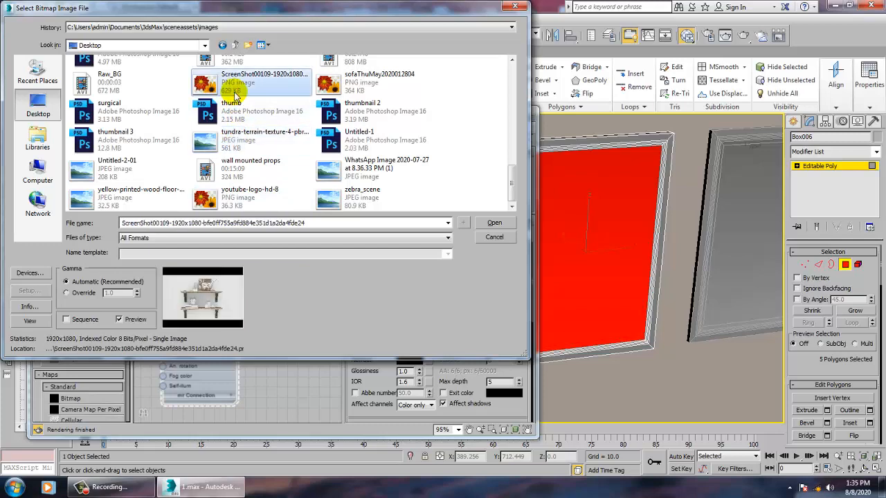
{"action": "left_click", "coordinate": [497, 223]}
Step: Assign the picture material to the selected inner polygons of the frame and show its texture in the viewport
{"action": "left_click", "coordinate": [85, 141]}
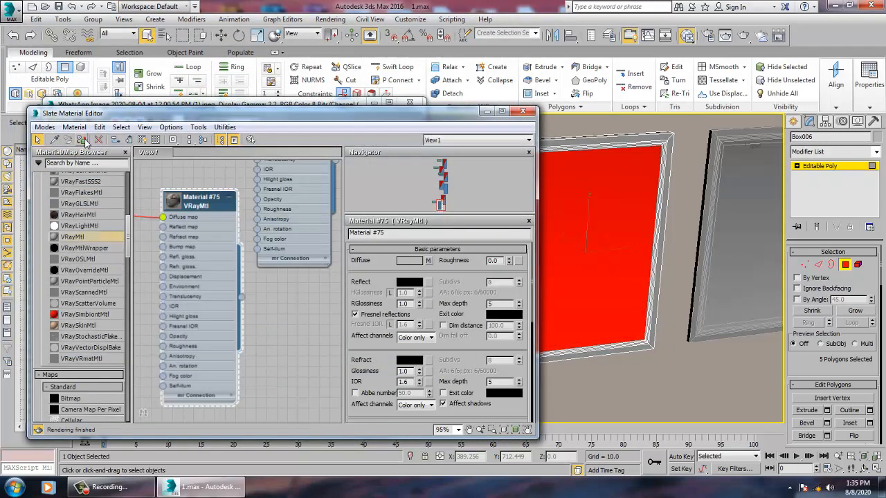
{"action": "left_click", "coordinate": [141, 140]}
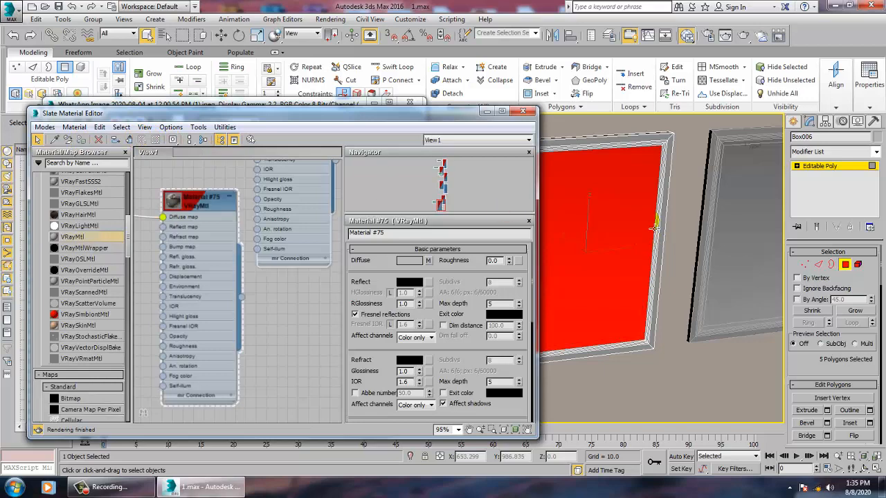
{"action": "middle_click_drag", "start_coordinate": [607, 202], "coordinate": [628, 216]}
Step: Invert the polygon selection to the surrounding frame border and create a new VRayMtl for it
{"action": "key", "text": "ctrl+i"}
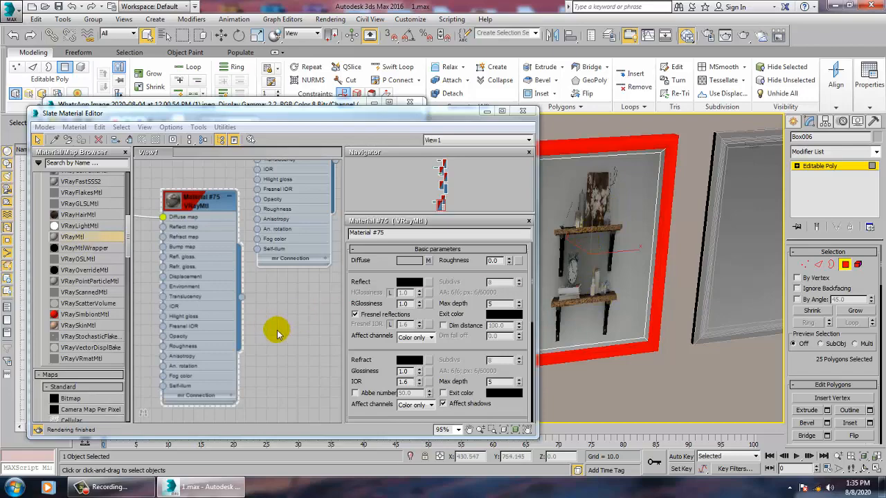
{"action": "left_click_drag", "start_coordinate": [215, 116], "coordinate": [252, 49]}
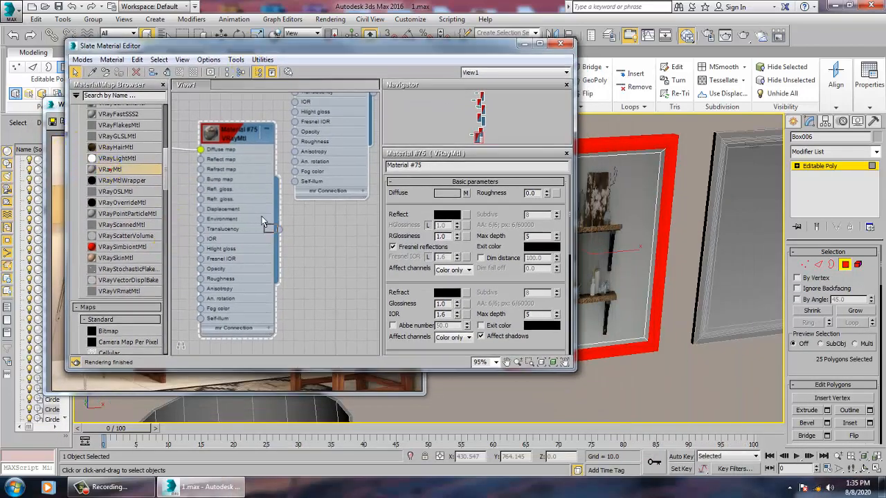
{"action": "left_click_drag", "start_coordinate": [262, 221], "coordinate": [305, 248]}
{"action": "double_click", "coordinate": [304, 248]}
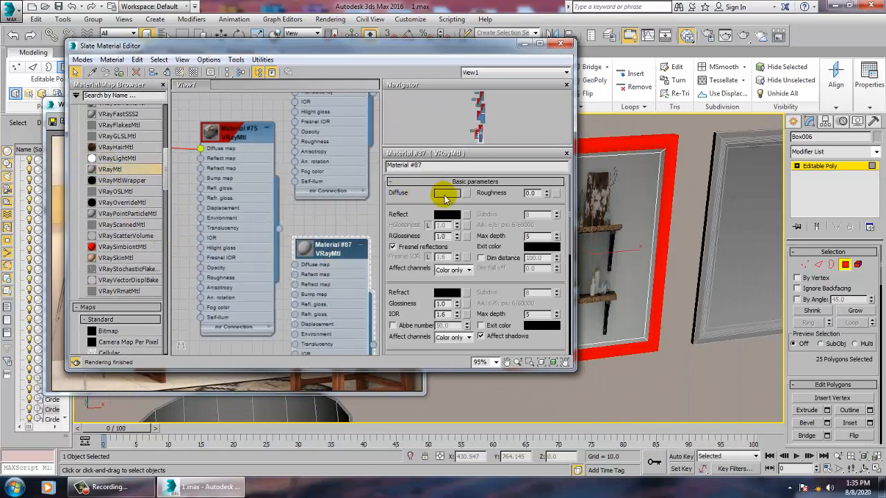
Step: Set the new frame material's diffuse colour to dark brown, RGB 35, 12, 7
{"action": "left_click", "coordinate": [445, 194]}
{"action": "mouse_move", "coordinate": [251, 123]}
{"action": "left_mouse_down"}
{"action": "mouse_move", "coordinate": [225, 105]}
{"action": "mouse_move", "coordinate": [227, 73]}
{"action": "mouse_move", "coordinate": [227, 147]}
{"action": "mouse_move", "coordinate": [234, 137]}
{"action": "mouse_move", "coordinate": [236, 145]}
{"action": "left_mouse_up"}
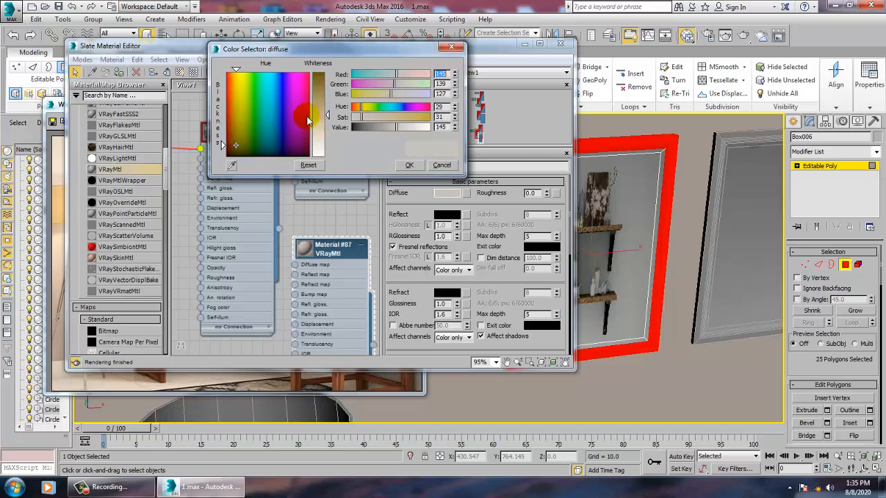
{"action": "mouse_move", "coordinate": [224, 115]}
{"action": "left_mouse_down"}
{"action": "mouse_move", "coordinate": [236, 105]}
{"action": "mouse_move", "coordinate": [224, 120]}
{"action": "mouse_move", "coordinate": [231, 137]}
{"action": "left_mouse_up"}
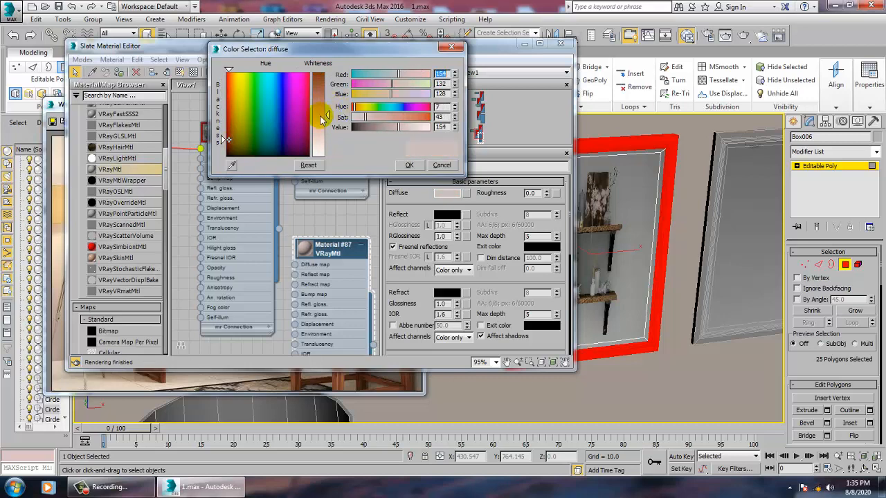
{"action": "left_click_drag", "start_coordinate": [321, 116], "coordinate": [321, 75]}
{"action": "left_click_drag", "start_coordinate": [228, 151], "coordinate": [225, 153]}
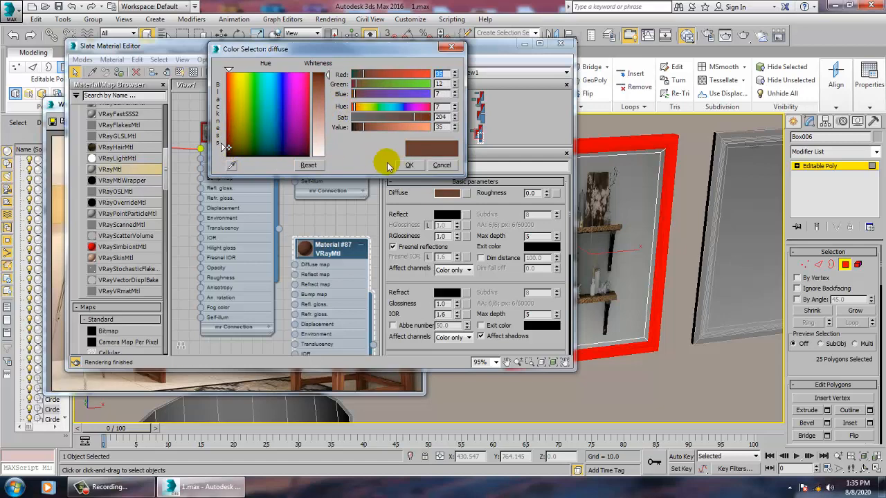
{"action": "left_click", "coordinate": [409, 164]}
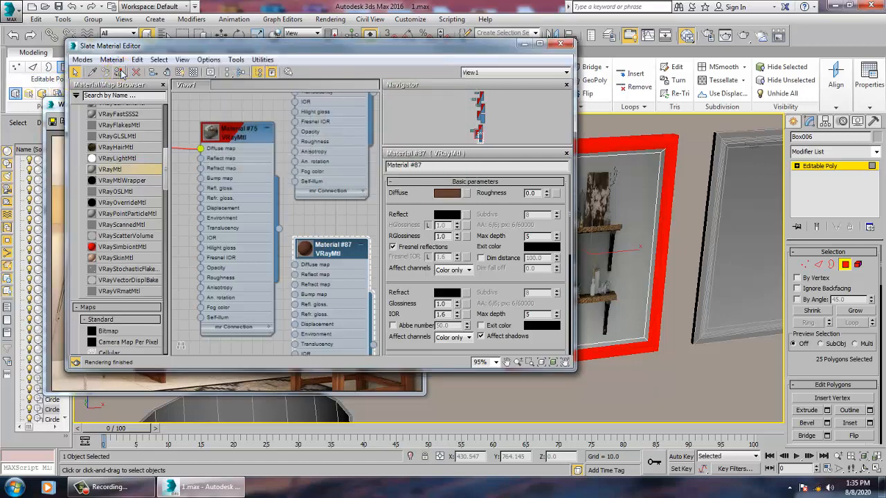
Step: Assign the brown material to the frame border with viewport shading shown, and leave polygon editing
{"action": "left_click", "coordinate": [179, 72]}
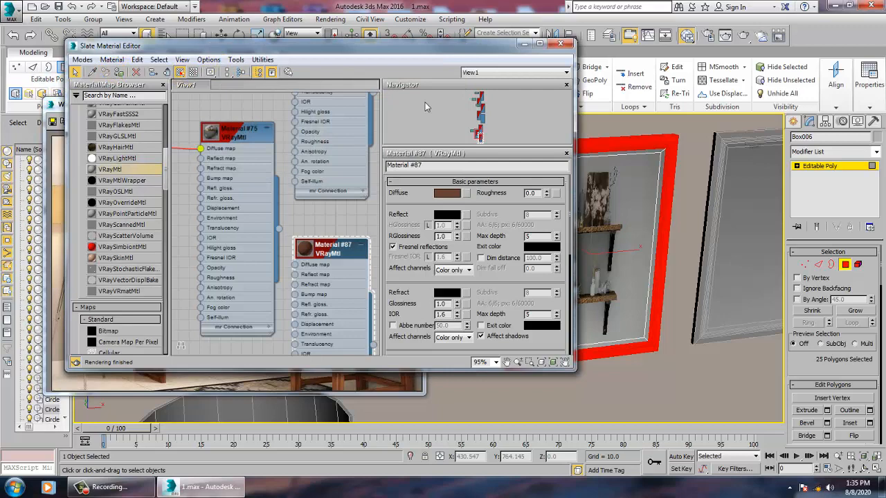
{"action": "left_click", "coordinate": [526, 44]}
{"action": "left_click", "coordinate": [820, 166]}
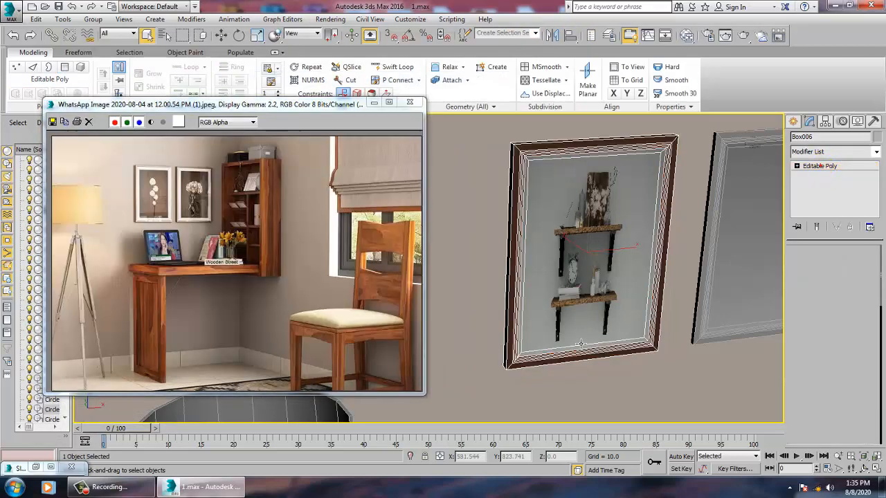
Step: Select the second picture frame, continue past the exception dialog, and select the frame's large inner panel polygon
{"action": "left_click", "coordinate": [602, 405]}
{"action": "left_click", "coordinate": [697, 284]}
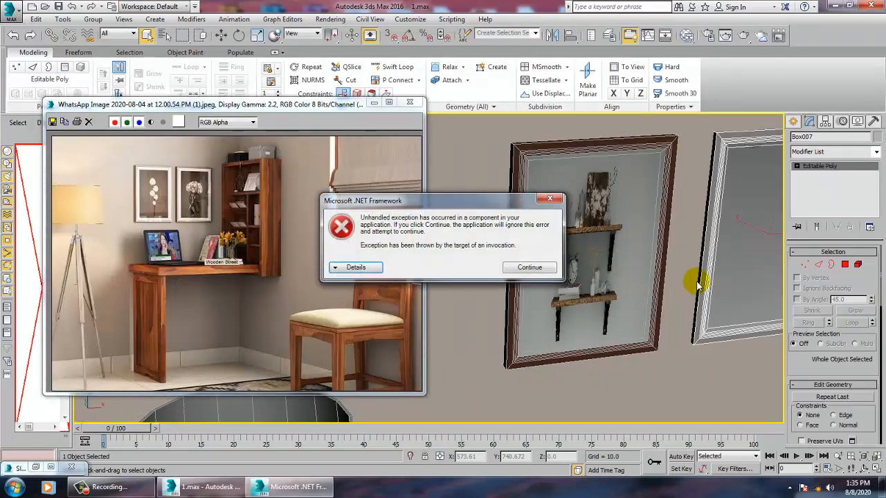
{"action": "left_click", "coordinate": [530, 269]}
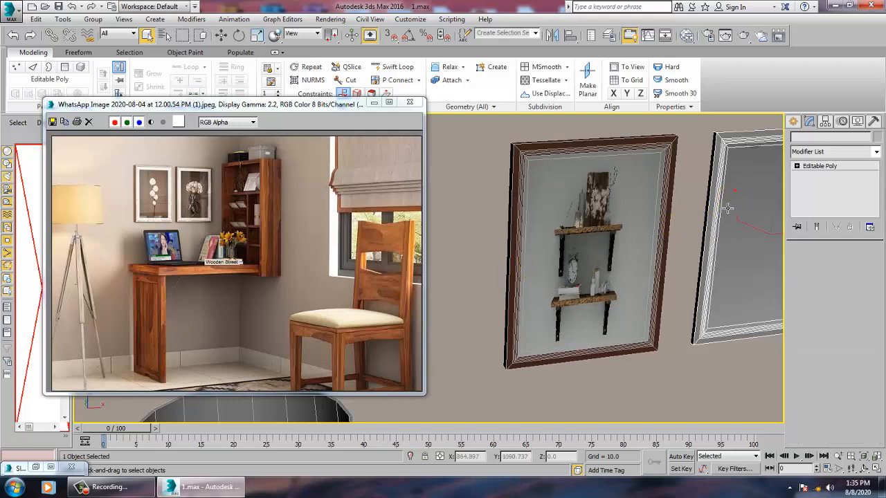
{"action": "middle_click_drag", "start_coordinate": [544, 249], "coordinate": [530, 250]}
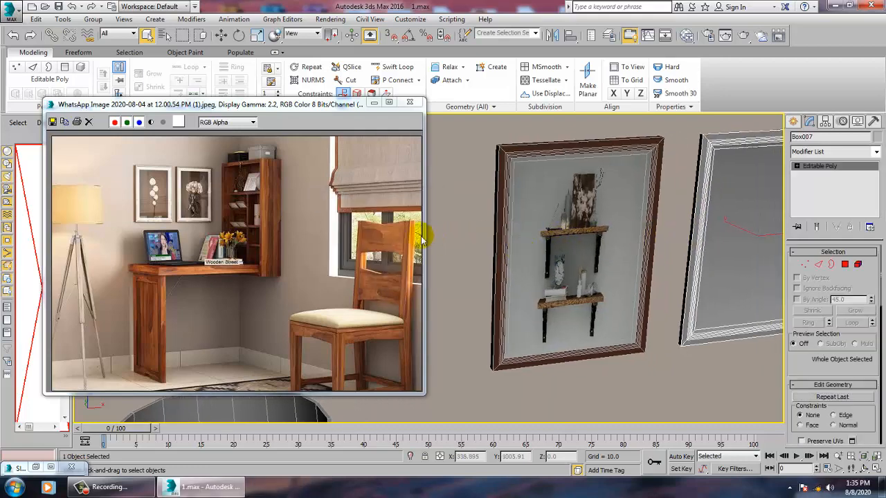
{"action": "left_click", "coordinate": [844, 265]}
{"action": "left_click", "coordinate": [734, 255]}
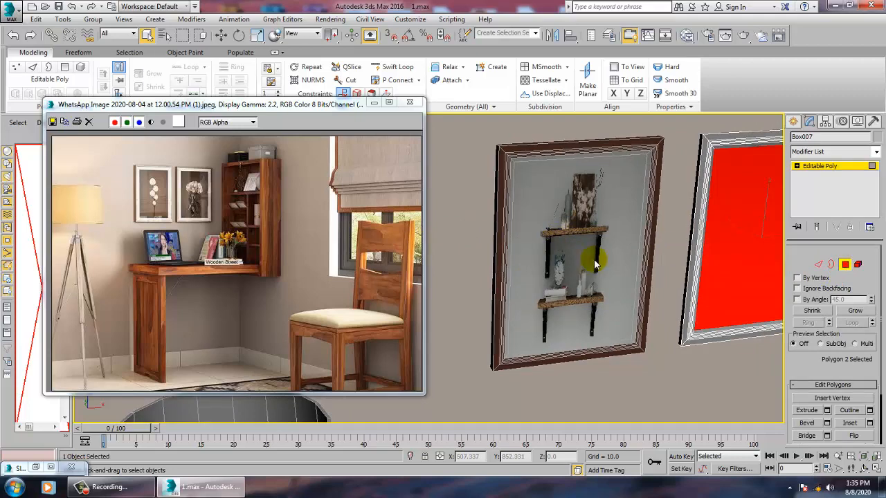
Step: Show all four viewports and place the reference photo window so both picture frames can be viewed beside it
{"action": "key", "text": "alt+w"}
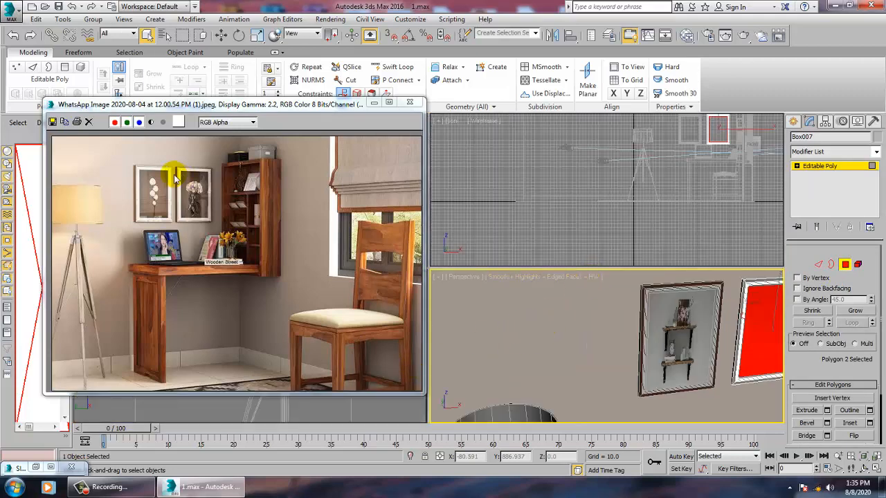
{"action": "left_click_drag", "start_coordinate": [137, 104], "coordinate": [249, 245]}
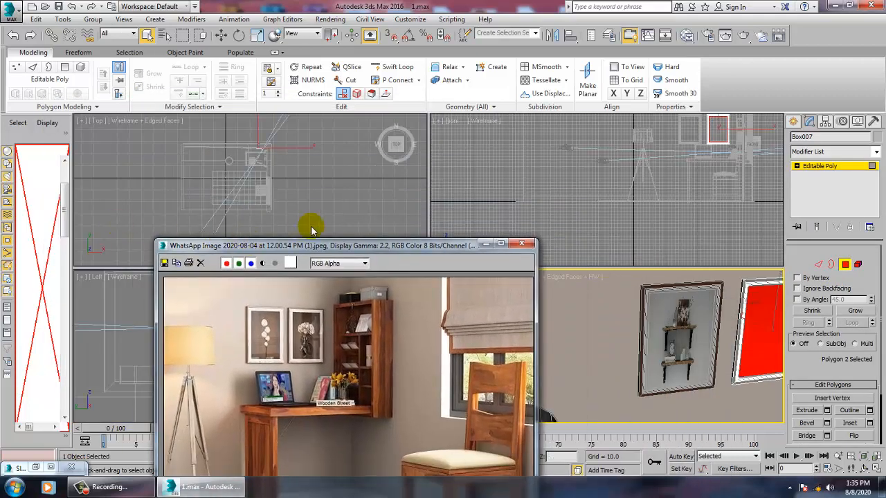
{"action": "left_click_drag", "start_coordinate": [358, 249], "coordinate": [258, 92]}
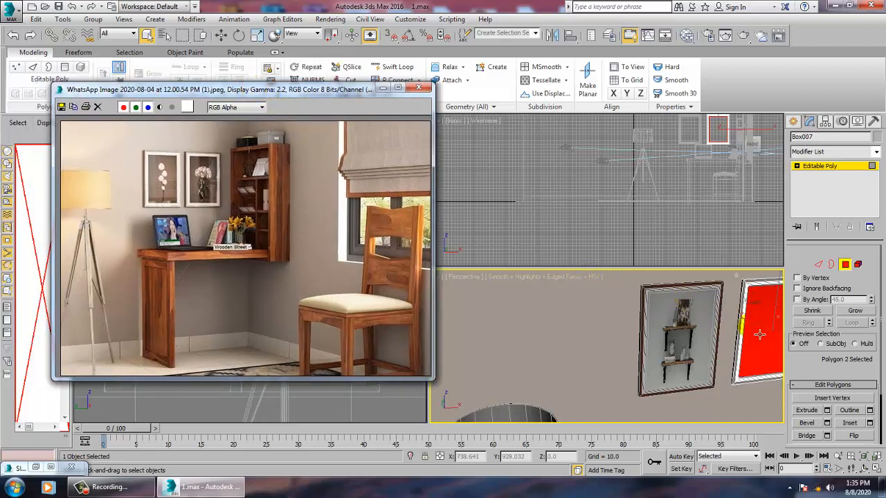
{"action": "middle_click_drag", "start_coordinate": [678, 299], "coordinate": [643, 346]}
Step: Create a new VRayMtl for the second picture, adding a Bitmap to its diffuse map and opening that map's settings
{"action": "key", "text": "m"}
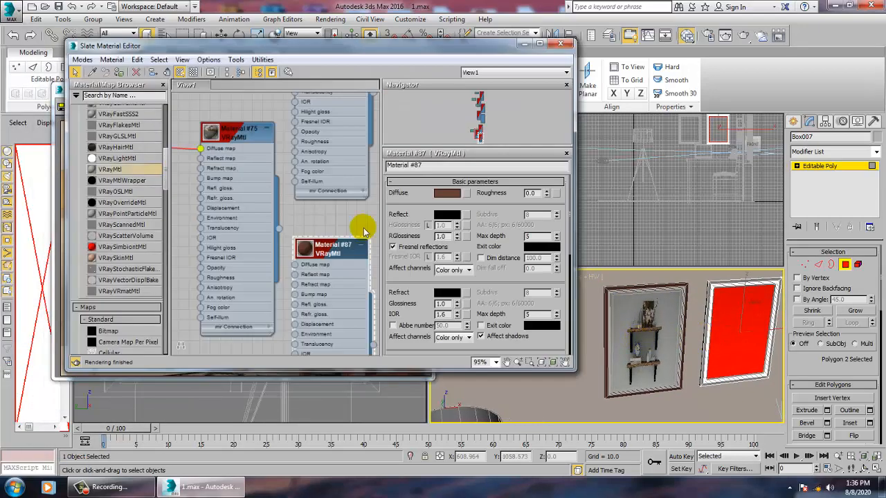
{"action": "middle_click_drag", "start_coordinate": [313, 263], "coordinate": [318, 110]}
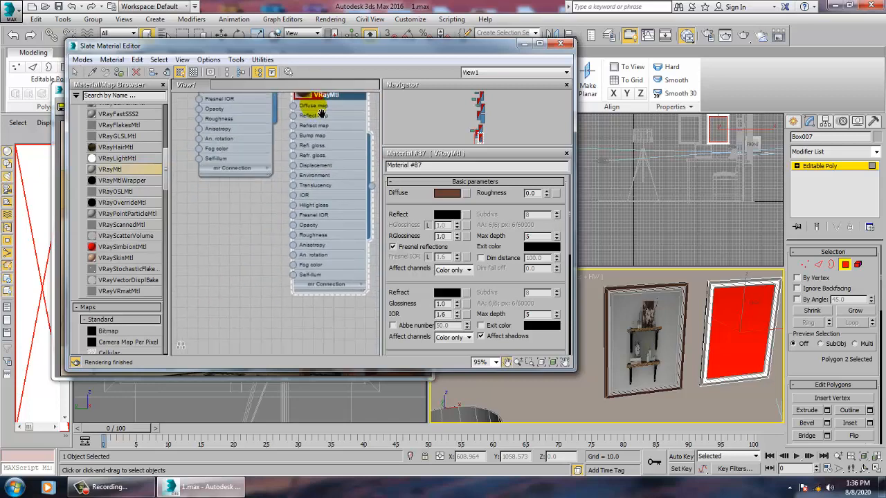
{"action": "left_click_drag", "start_coordinate": [235, 231], "coordinate": [240, 236]}
{"action": "double_click", "coordinate": [239, 228]}
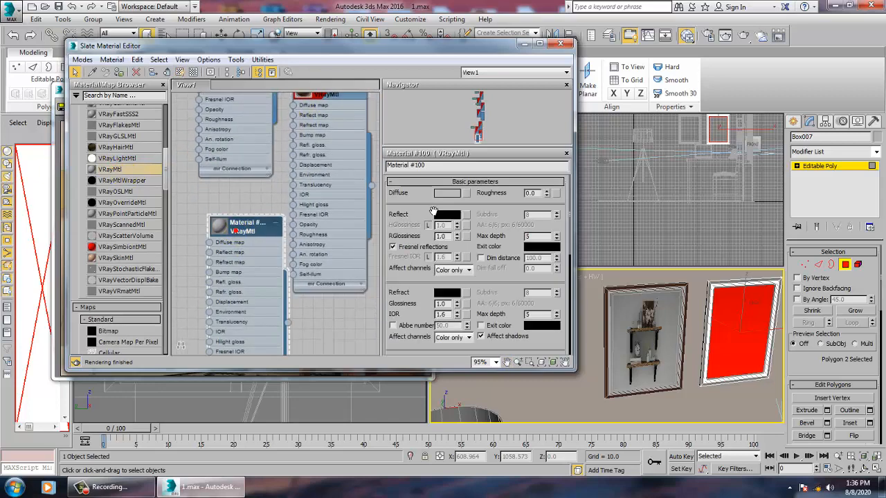
{"action": "left_click", "coordinate": [467, 198]}
{"action": "double_click", "coordinate": [353, 116]}
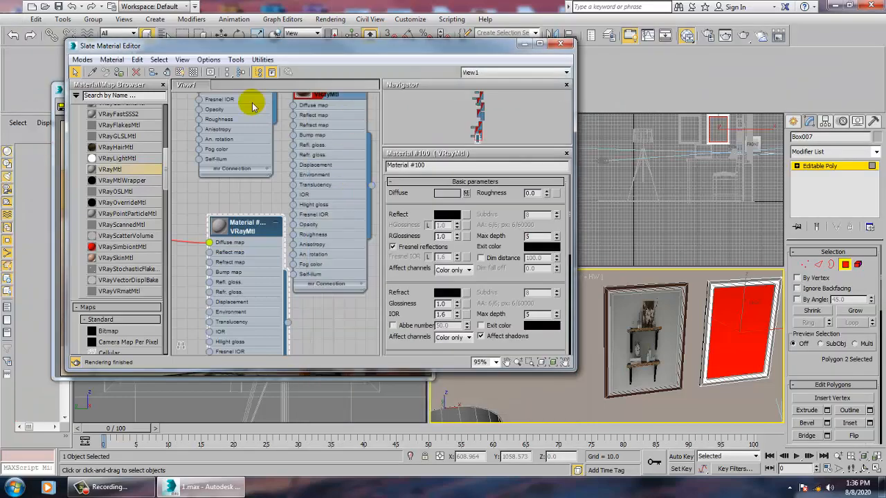
{"action": "left_click_drag", "start_coordinate": [195, 45], "coordinate": [232, 59]}
{"action": "left_click", "coordinate": [504, 207]}
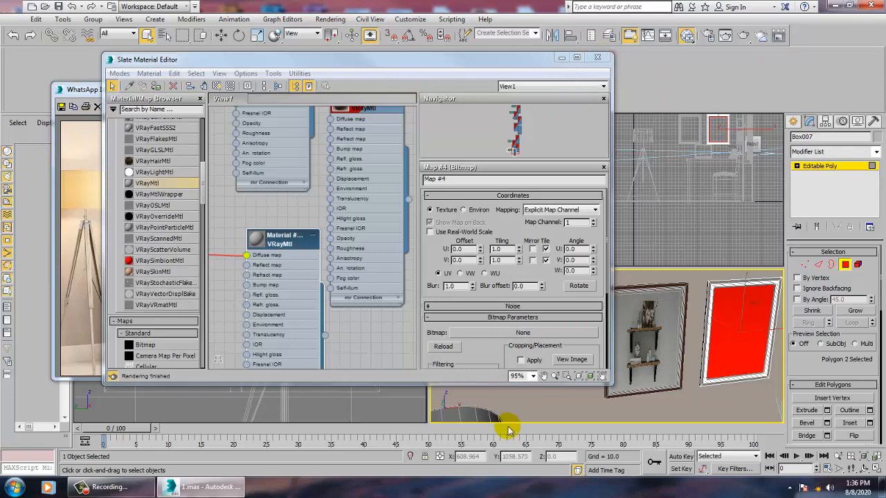
Step: Dismiss the 3ds Max error report without sending it, and reopen the recent scene "1" in a restarted 3ds Max
{"action": "left_click", "coordinate": [202, 493]}
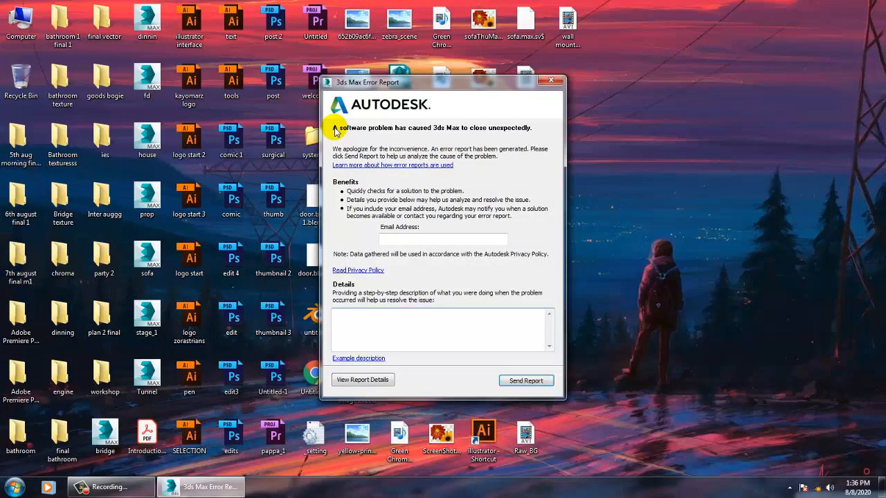
{"action": "left_click", "coordinate": [559, 83]}
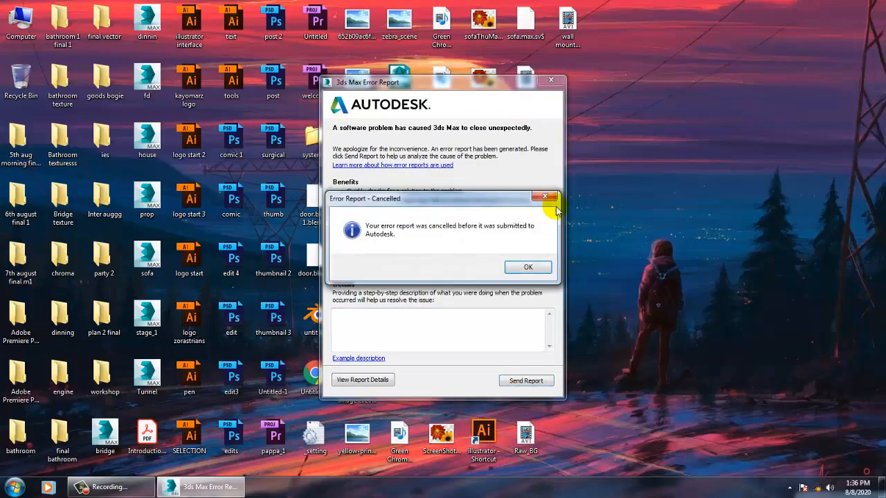
{"action": "left_click", "coordinate": [530, 264]}
{"action": "left_click", "coordinate": [5, 492]}
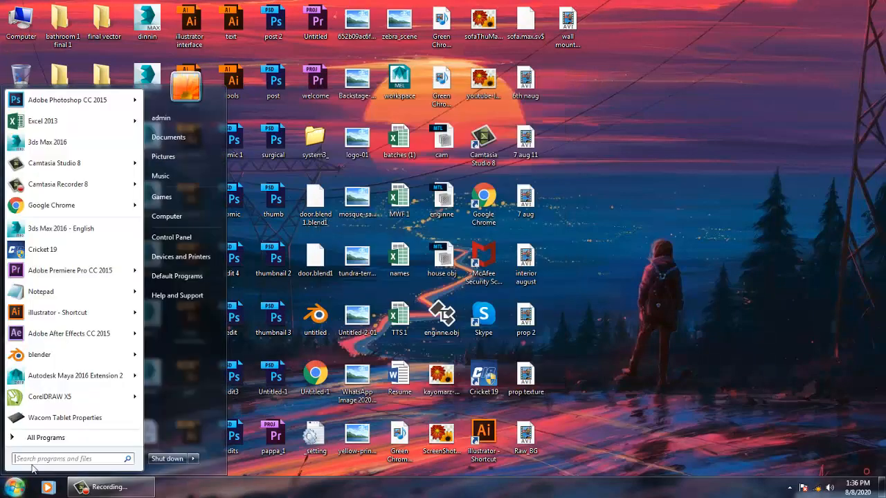
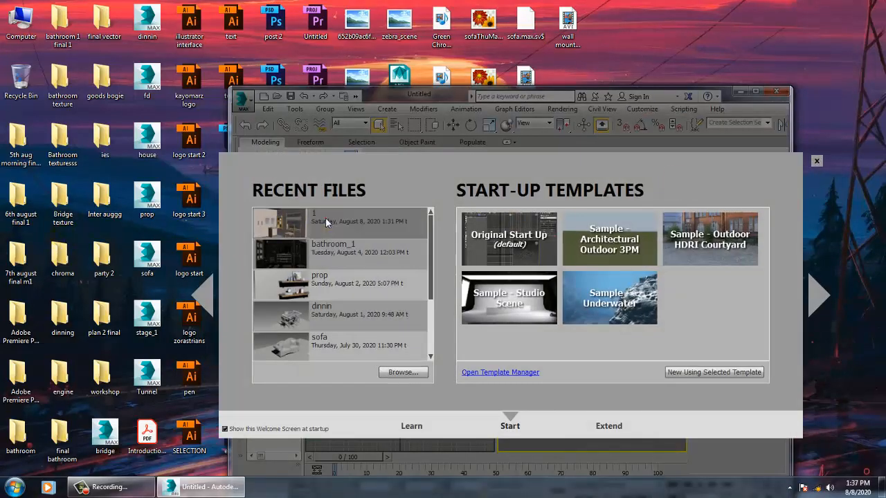
{"action": "left_click", "coordinate": [280, 225]}
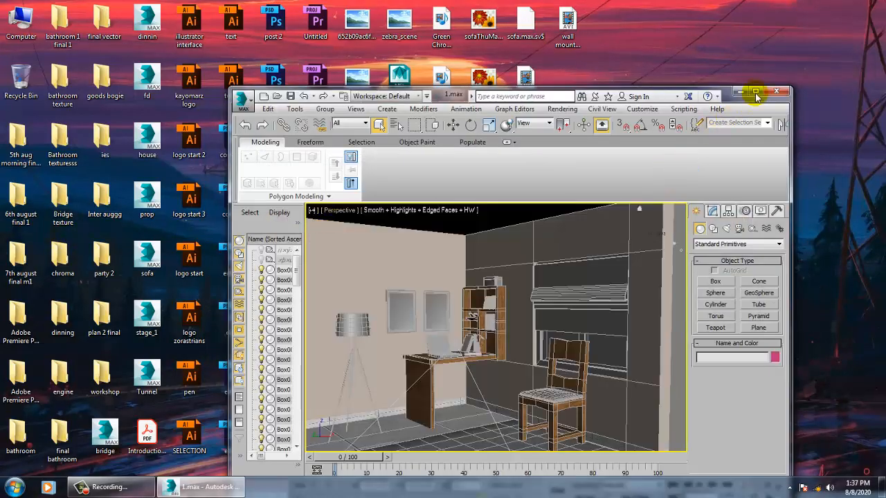
Step: Maximize the 3ds Max window and select the right-hand window sash behind the chair
{"action": "left_click", "coordinate": [755, 91]}
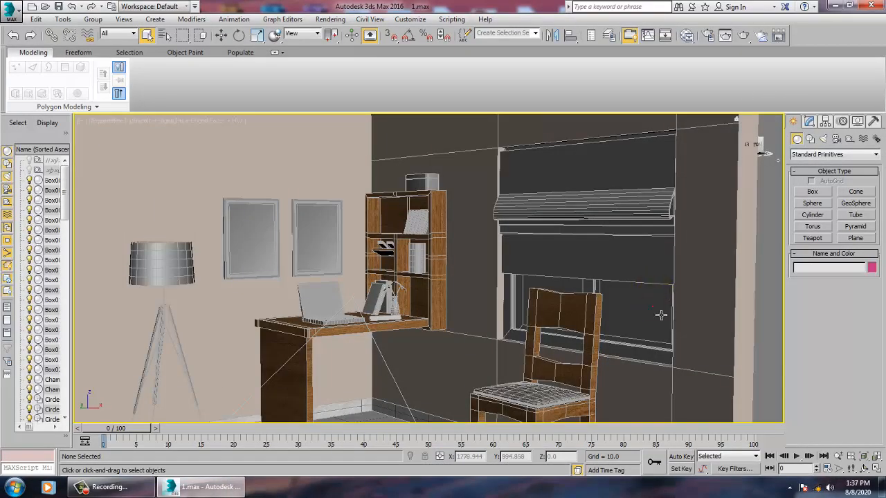
{"action": "left_click", "coordinate": [661, 315]}
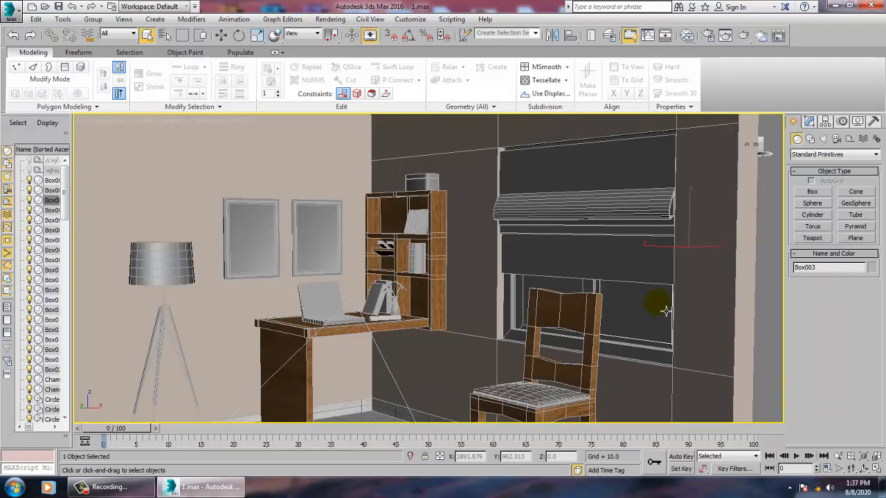
{"action": "scroll", "coordinate": [660, 325], "scroll_direction": "down", "scroll_amount": 10}
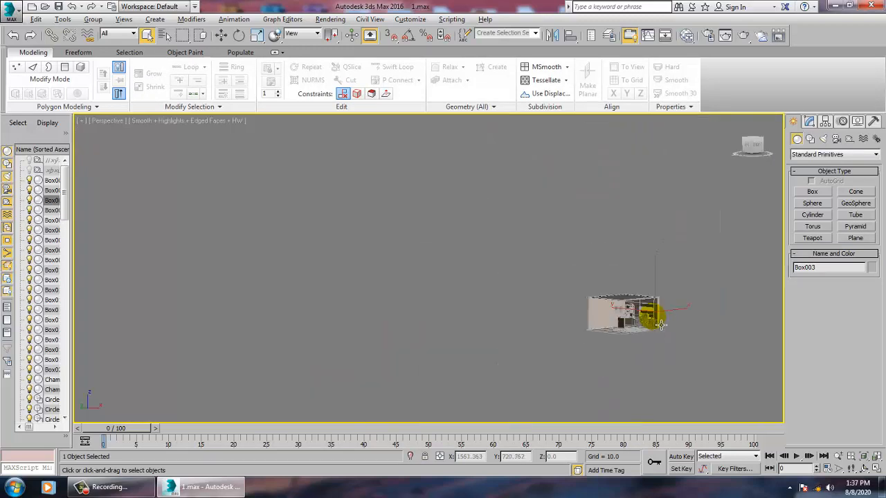
{"action": "middle_click_drag", "start_coordinate": [658, 324], "coordinate": [705, 309], "text": "alt"}
{"action": "scroll", "coordinate": [713, 308], "scroll_direction": "up", "scroll_amount": 10}
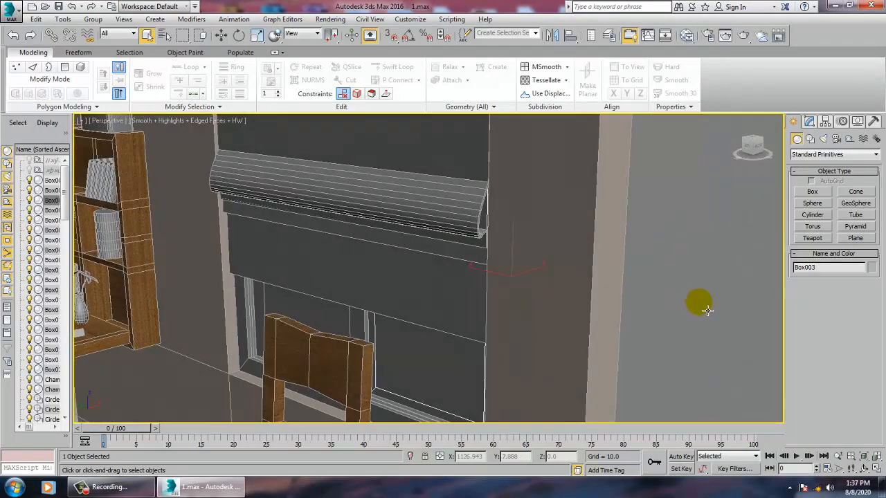
{"action": "scroll", "coordinate": [706, 308], "scroll_direction": "up", "scroll_amount": 2}
{"action": "middle_click_drag", "start_coordinate": [511, 298], "coordinate": [515, 271]}
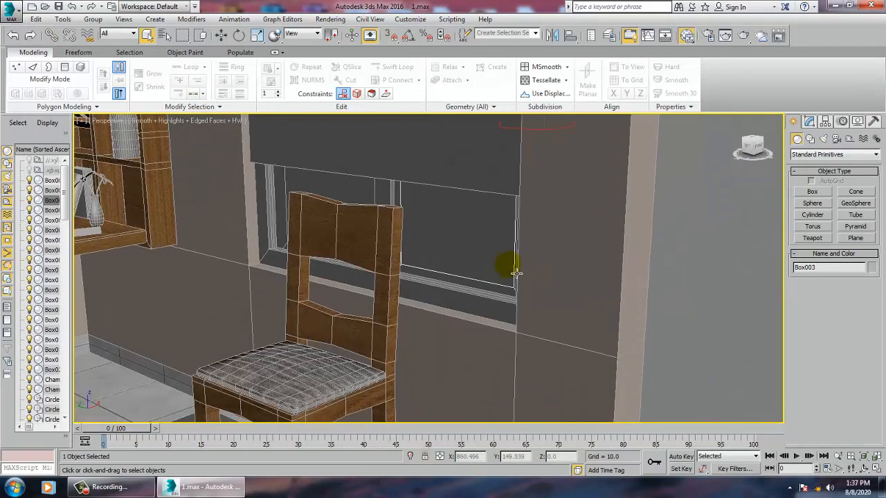
Step: Open the Slate Material Editor, bring up the latest material nodes, and move the editor aside so the window model can be seen
{"action": "key", "text": "m"}
{"action": "scroll", "coordinate": [558, 292], "scroll_direction": "up", "scroll_amount": 3}
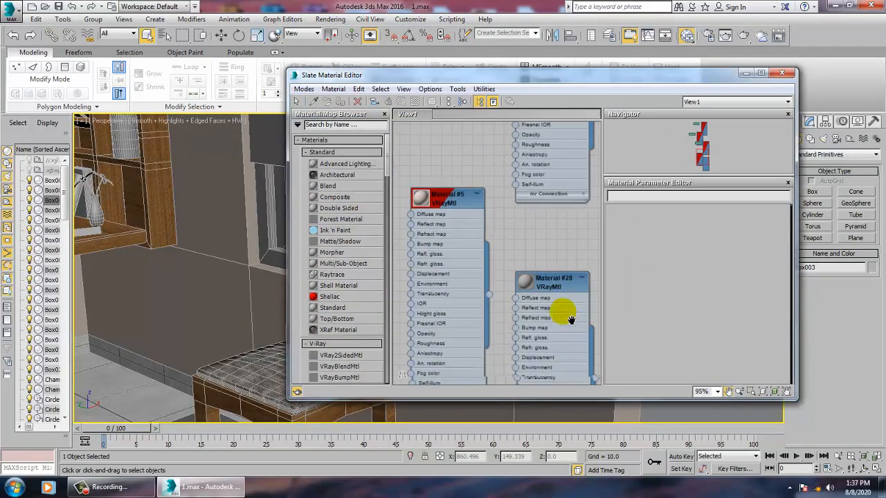
{"action": "middle_click_drag", "start_coordinate": [570, 320], "coordinate": [514, 347]}
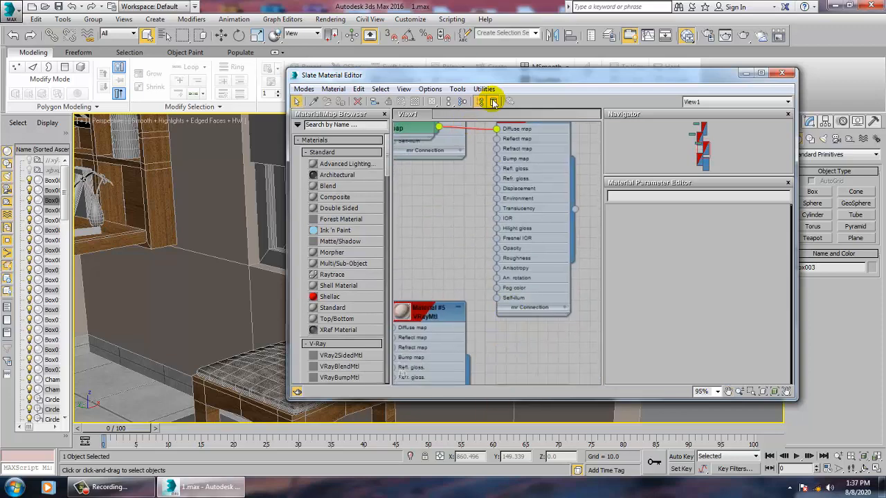
{"action": "middle_click_drag", "start_coordinate": [517, 306], "coordinate": [543, 114]}
{"action": "middle_click_drag", "start_coordinate": [504, 250], "coordinate": [514, 167]}
{"action": "scroll", "coordinate": [480, 260], "scroll_direction": "down", "scroll_amount": 2}
{"action": "left_click_drag", "start_coordinate": [523, 77], "coordinate": [60, 80]}
{"action": "scroll", "coordinate": [548, 340], "scroll_direction": "up", "scroll_amount": 3}
Step: Select the outer window frame Box001 and show the basic parameters of Material #28
{"action": "left_click", "coordinate": [482, 318]}
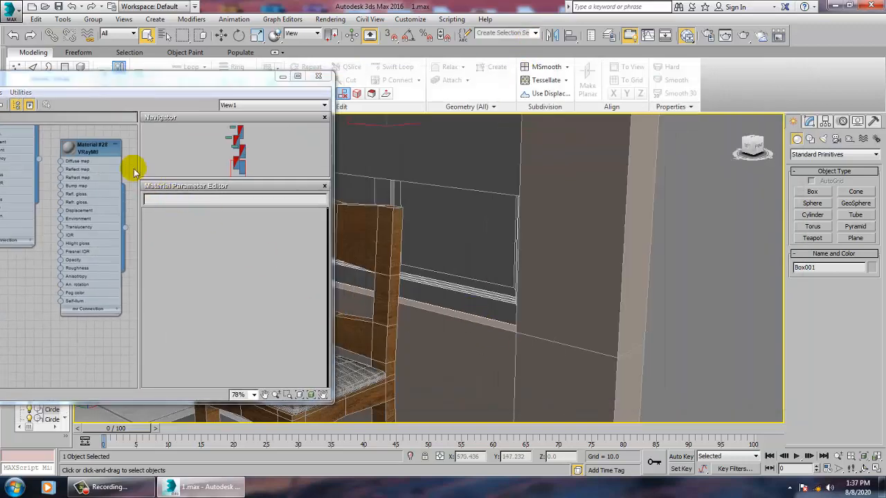
{"action": "double_click", "coordinate": [103, 153]}
{"action": "left_click", "coordinate": [216, 228]}
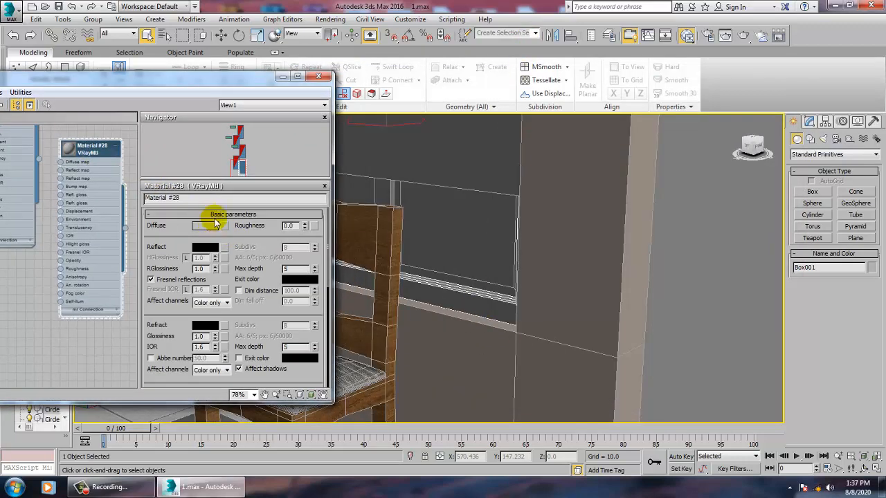
Step: Add the remaining sash to the selection and isolate the three window objects
{"action": "scroll", "coordinate": [530, 260], "scroll_direction": "down", "scroll_amount": 6}
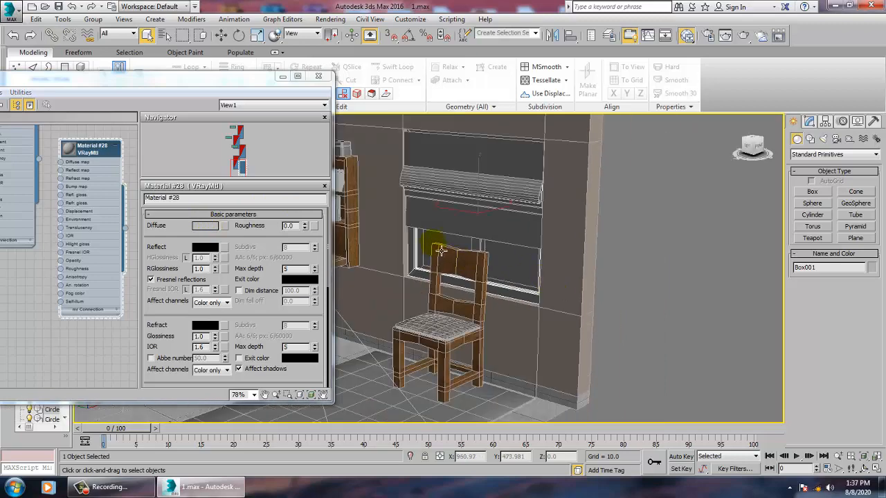
{"action": "left_click", "coordinate": [433, 243], "text": "ctrl"}
{"action": "scroll", "coordinate": [531, 265], "scroll_direction": "up", "scroll_amount": 6}
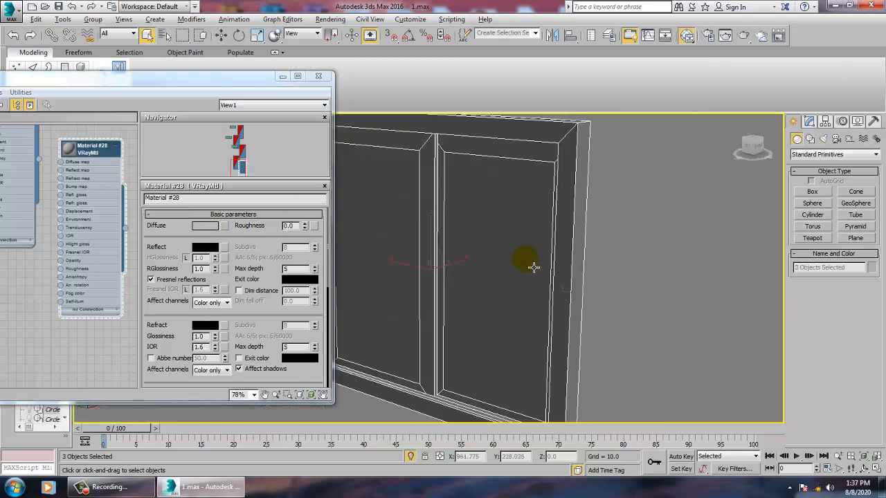
Step: Select the right window sash Box003 and pick its two glass polygons at polygon level
{"action": "left_click", "coordinate": [635, 234]}
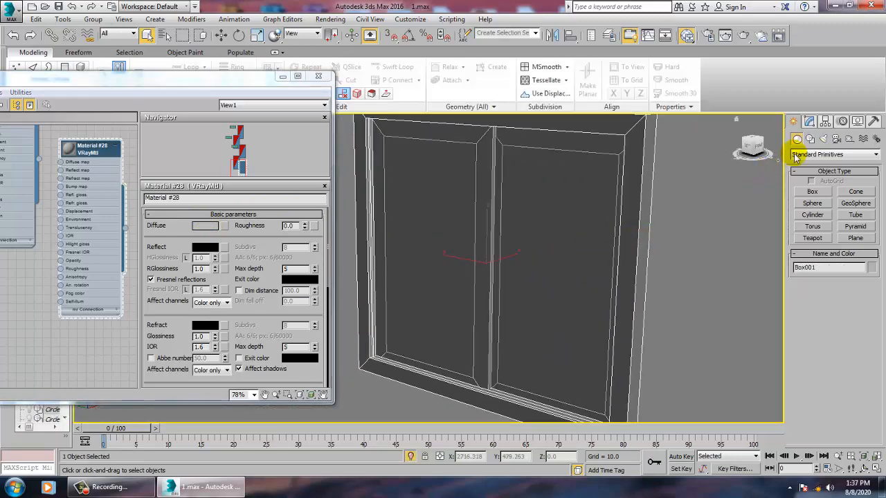
{"action": "left_click", "coordinate": [809, 121]}
{"action": "left_click", "coordinate": [846, 266]}
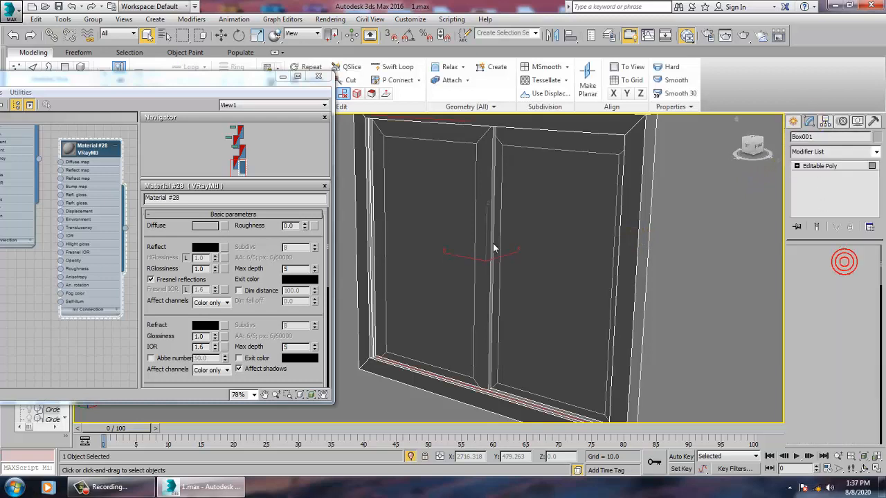
{"action": "left_click", "coordinate": [812, 166]}
{"action": "left_click", "coordinate": [530, 206]}
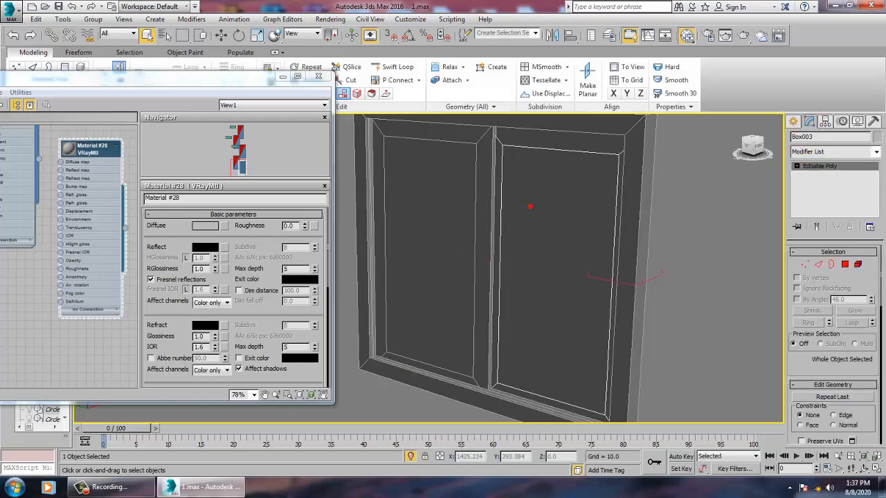
{"action": "left_click", "coordinate": [844, 264]}
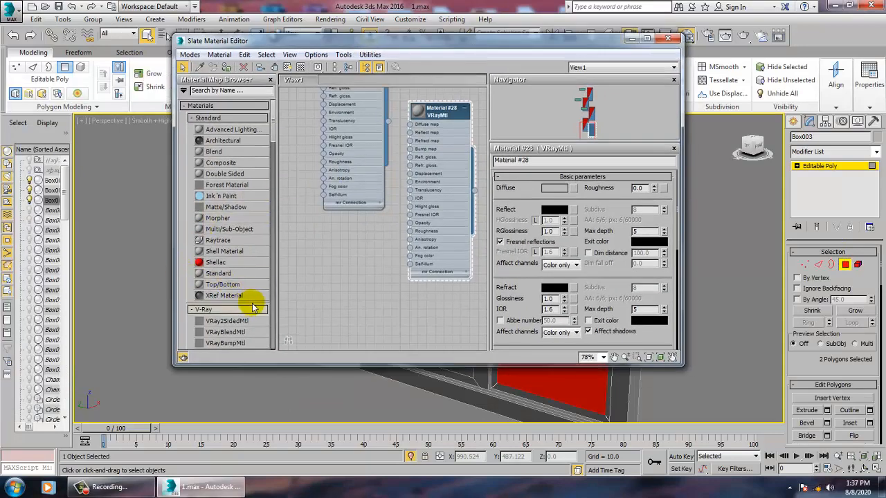
Step: Create a new VRayMtl with a white refraction colour of 255 and assign it to the selected glass polygons
{"action": "scroll", "coordinate": [276, 131], "scroll_direction": "down", "scroll_amount": 8}
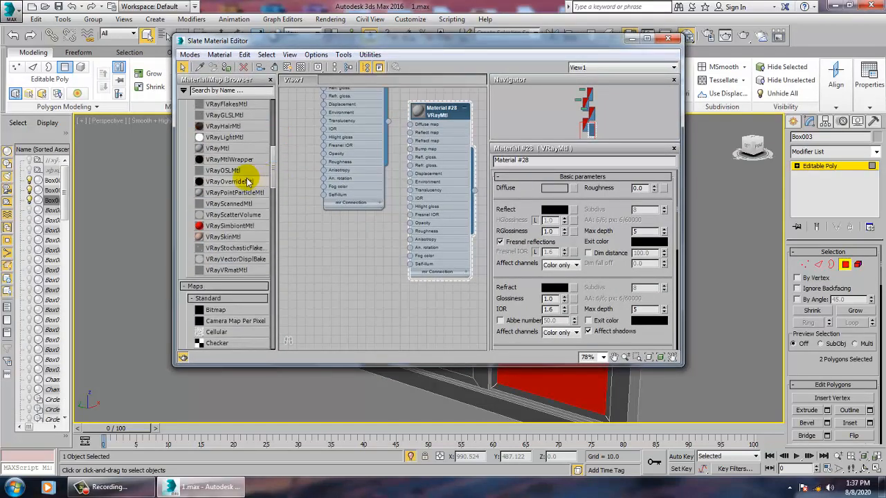
{"action": "left_click_drag", "start_coordinate": [339, 251], "coordinate": [338, 252]}
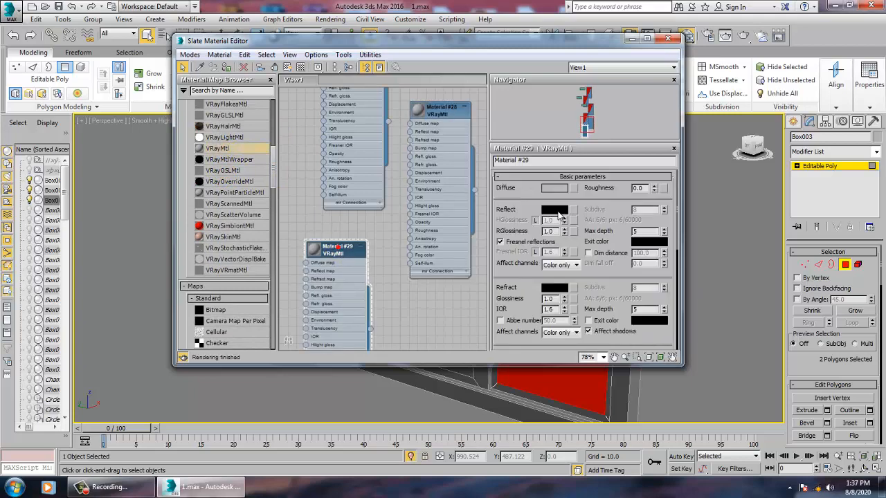
{"action": "left_click", "coordinate": [551, 289]}
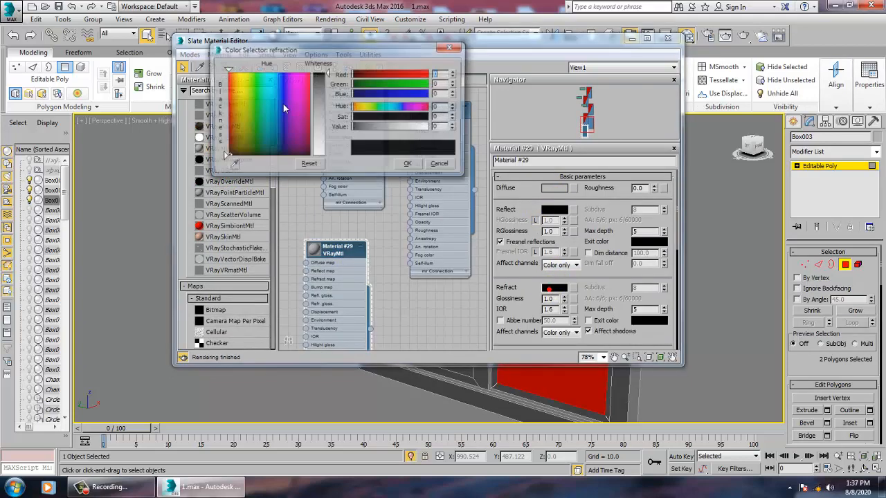
{"action": "left_click_drag", "start_coordinate": [317, 106], "coordinate": [319, 167]}
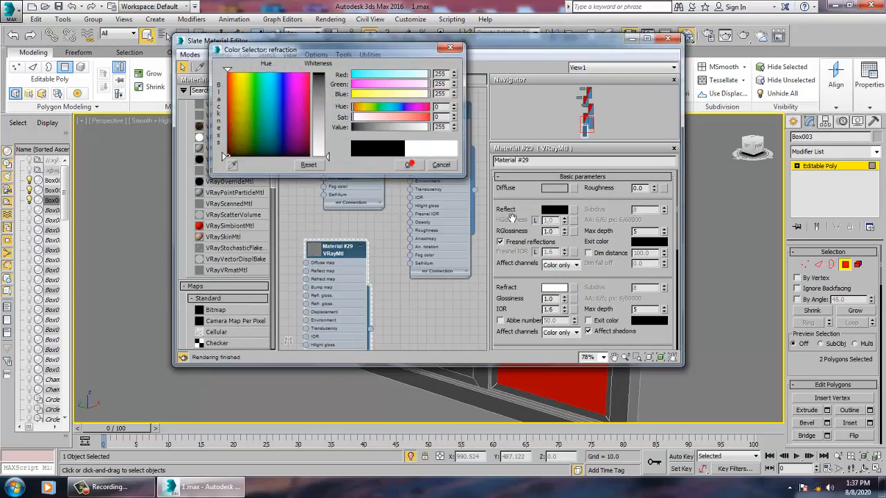
{"action": "left_click", "coordinate": [410, 165]}
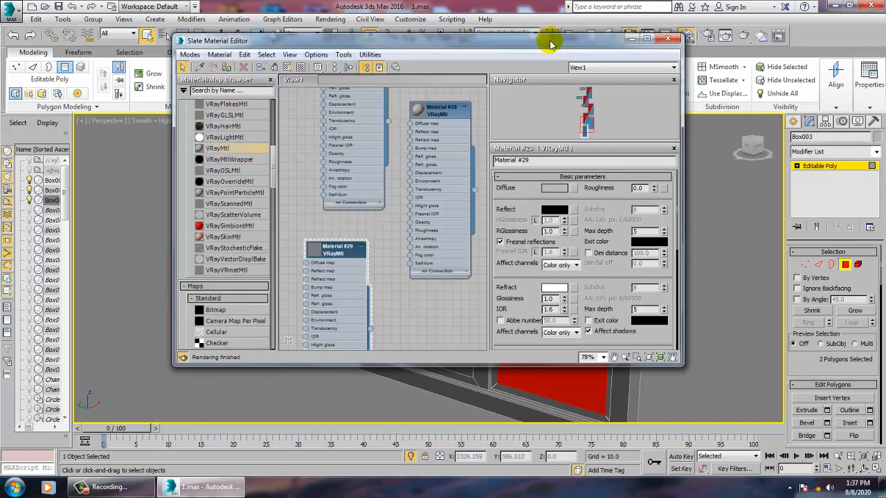
Step: Invert the polygon selection on the right sash so its frame faces are selected
{"action": "left_click_drag", "start_coordinate": [550, 44], "coordinate": [298, 50]}
{"action": "key", "text": "ctrl+i"}
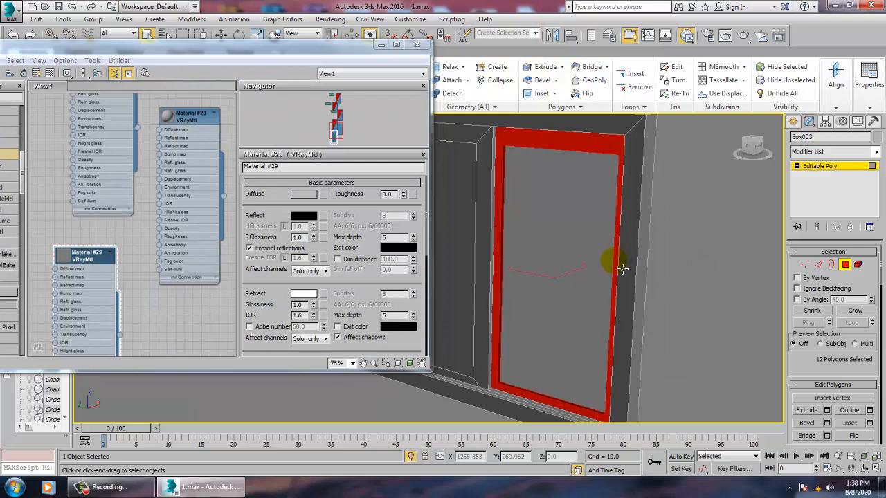
{"action": "left_click_drag", "start_coordinate": [73, 50], "coordinate": [193, 53]}
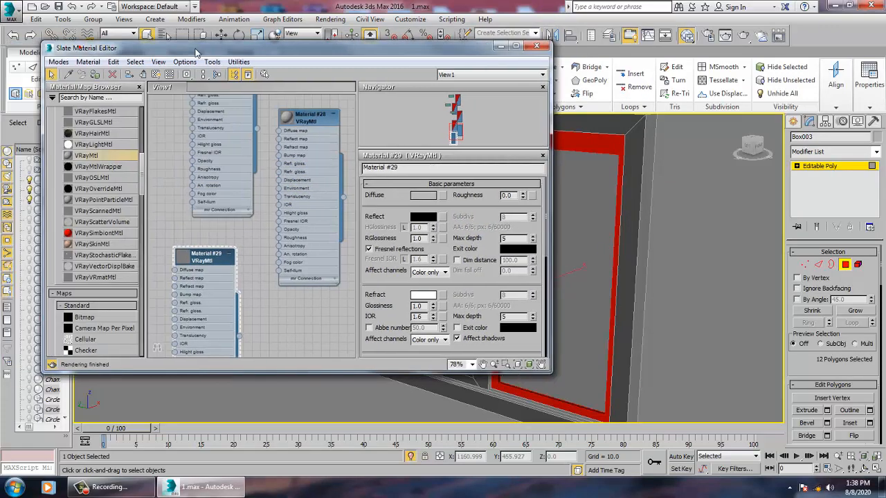
Step: Create another VRayMtl with a dark grey diffuse value of 42, assign it to the selected frame polygons, and leave polygon level
{"action": "left_click", "coordinate": [294, 317]}
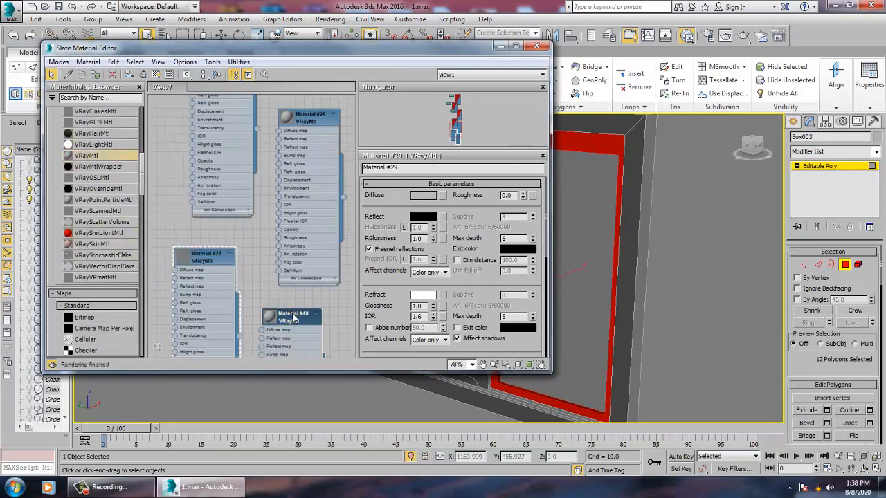
{"action": "left_click", "coordinate": [423, 198]}
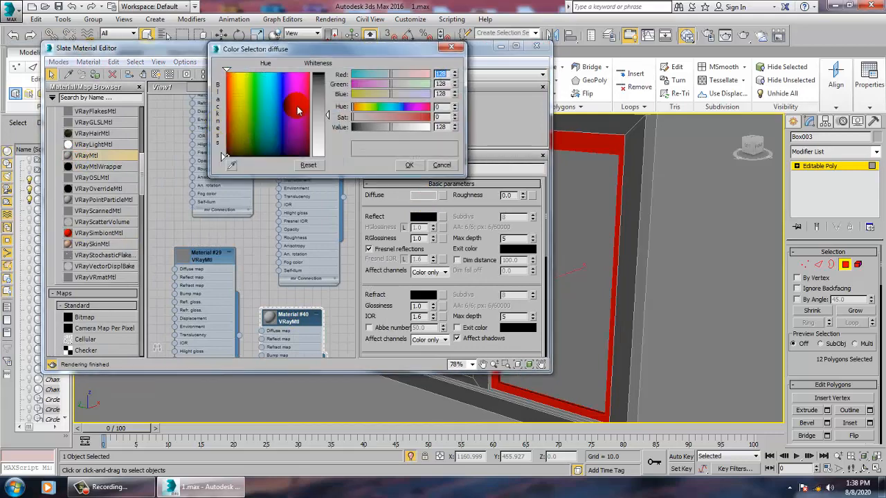
{"action": "left_click_drag", "start_coordinate": [328, 111], "coordinate": [328, 86]}
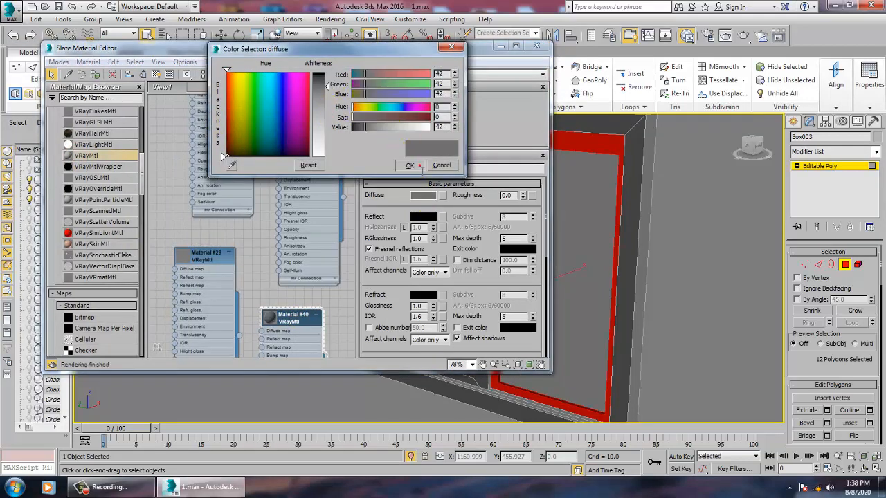
{"action": "left_click", "coordinate": [408, 164]}
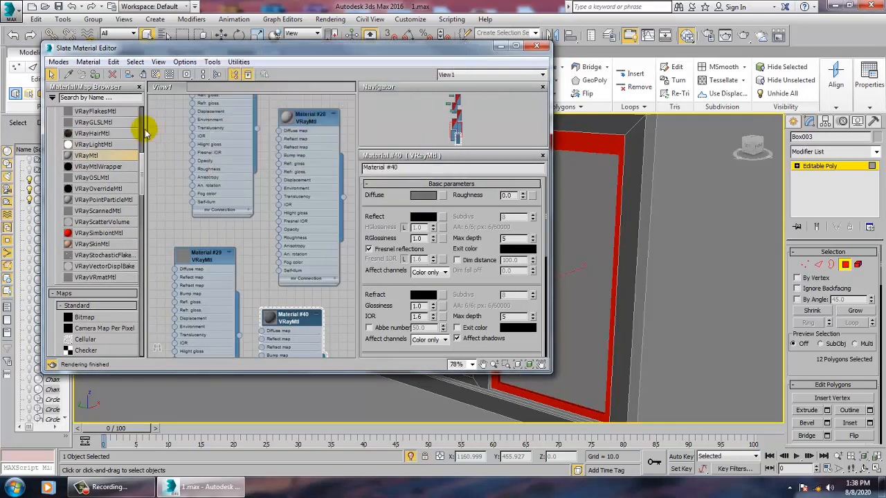
{"action": "left_click", "coordinate": [692, 188]}
{"action": "left_click", "coordinate": [818, 166]}
Step: Select the two glass polygons of the left sash Box002 and assign the clear glass Material #29 to them
{"action": "middle_click_drag", "start_coordinate": [618, 201], "coordinate": [774, 263]}
{"action": "left_click", "coordinate": [583, 251]}
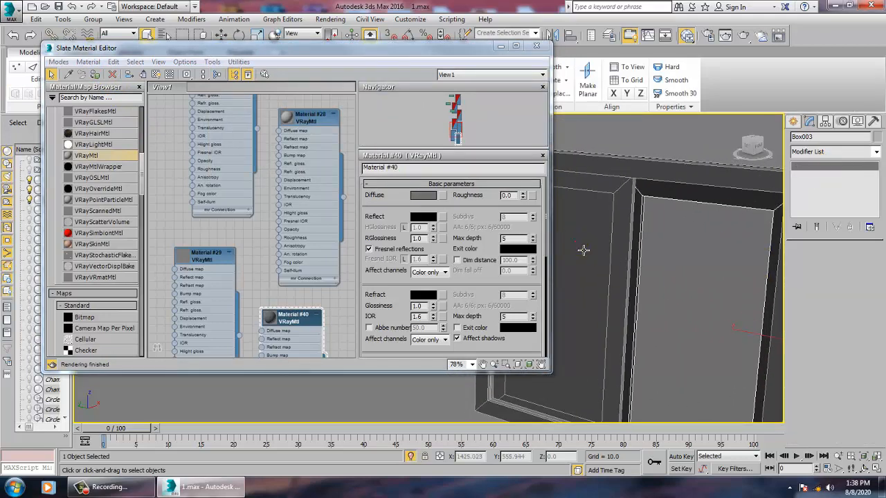
{"action": "middle_click_drag", "start_coordinate": [668, 231], "coordinate": [703, 204]}
{"action": "left_click", "coordinate": [846, 265]}
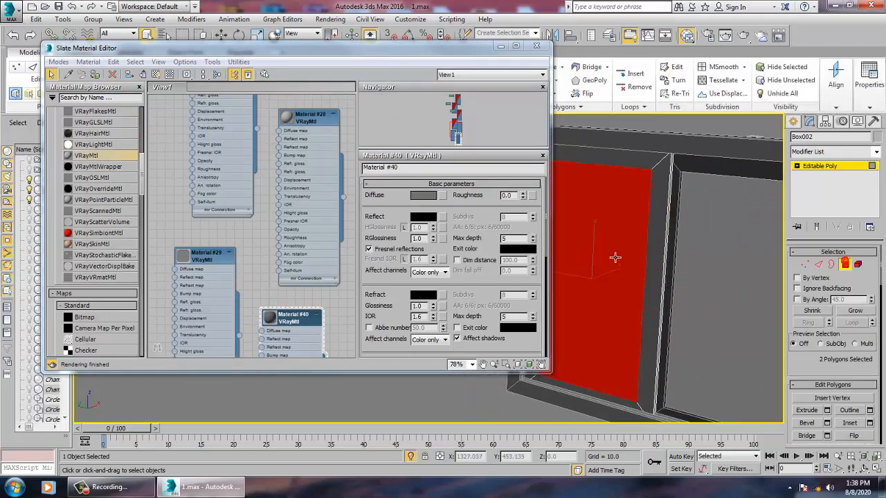
{"action": "left_click", "coordinate": [96, 73]}
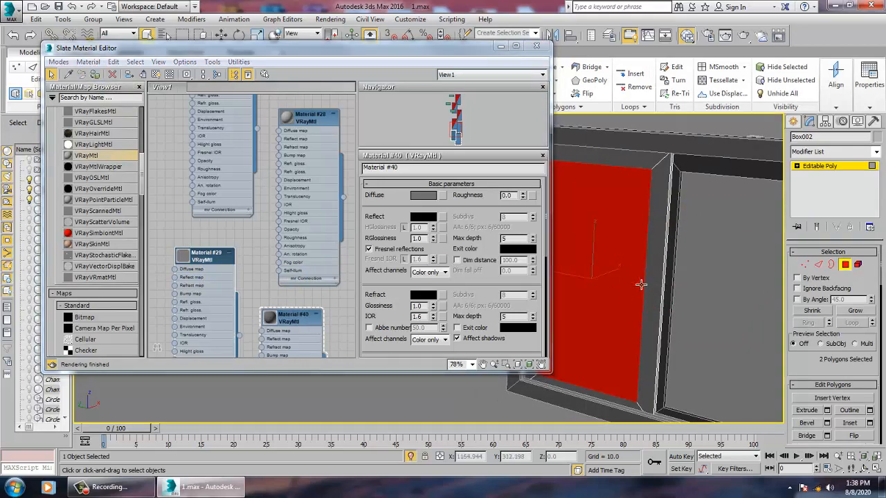
Step: Invert the selection to the left sash's frame polygons, assign the dark grey Material #40, and leave polygon level
{"action": "key", "text": "ctrl+i"}
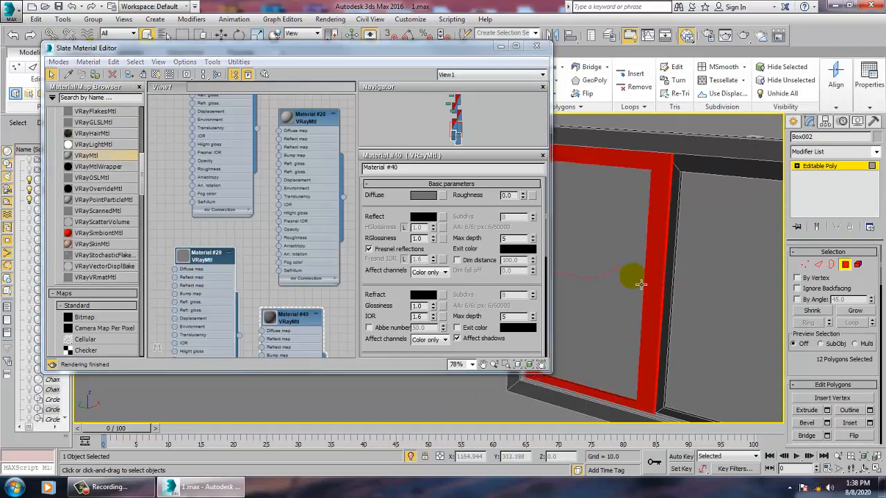
{"action": "left_click", "coordinate": [290, 317]}
{"action": "left_click", "coordinate": [95, 74]}
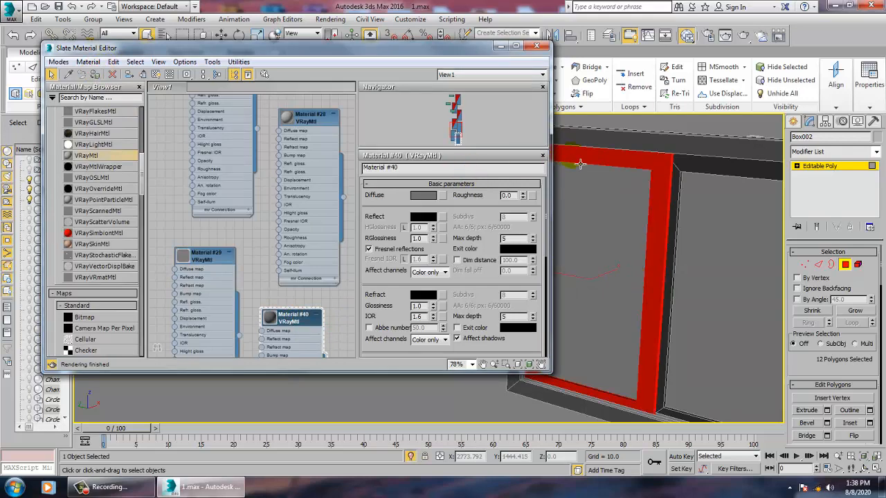
{"action": "left_click", "coordinate": [662, 143]}
{"action": "left_click", "coordinate": [833, 168]}
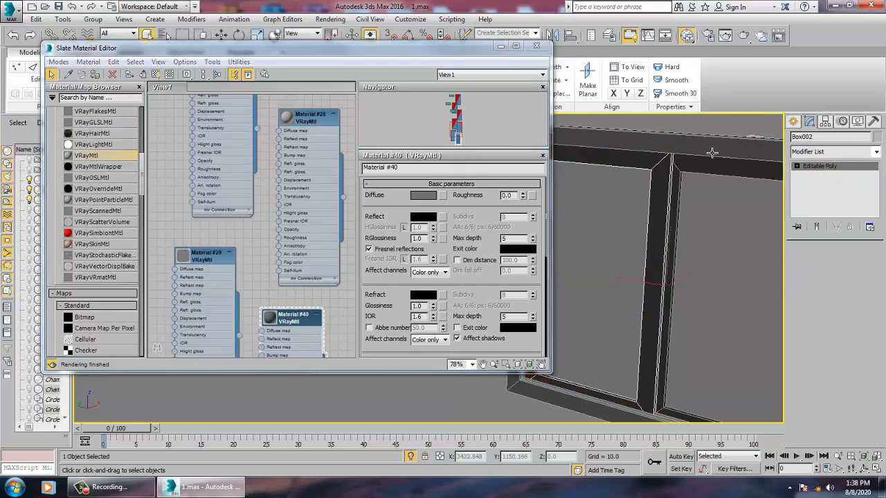
Step: Assign the dark grey Material #40 to the outer window frame Box001
{"action": "left_click", "coordinate": [703, 143]}
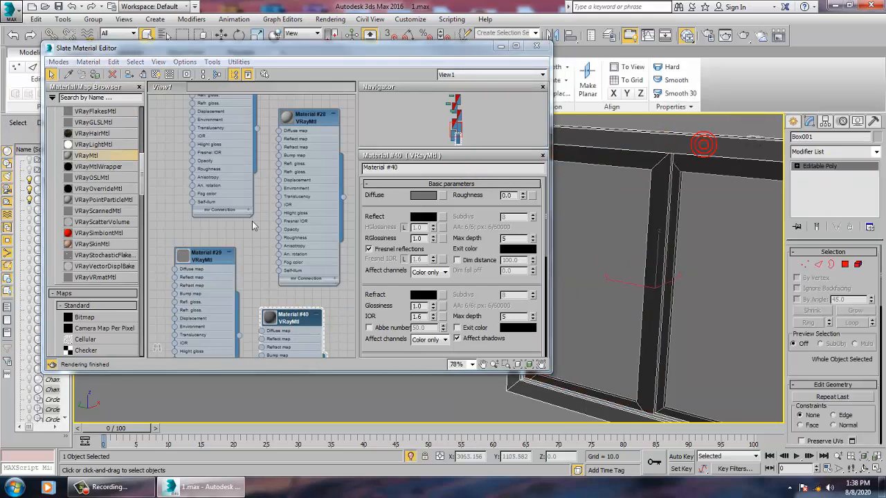
{"action": "left_click", "coordinate": [204, 256]}
{"action": "left_click", "coordinate": [296, 316]}
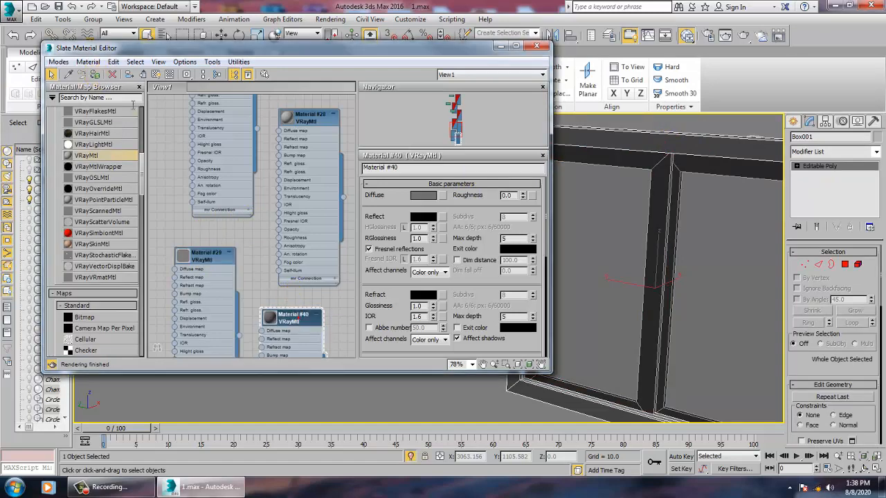
{"action": "left_click", "coordinate": [97, 74]}
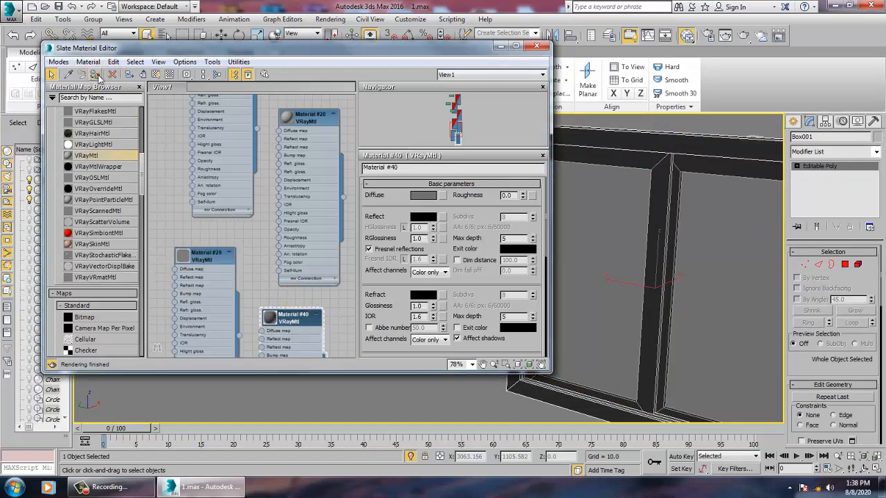
Step: End the isolation of the window so the whole study-corner room is shown again
{"action": "left_click", "coordinate": [542, 46]}
{"action": "right_click", "coordinate": [455, 294]}
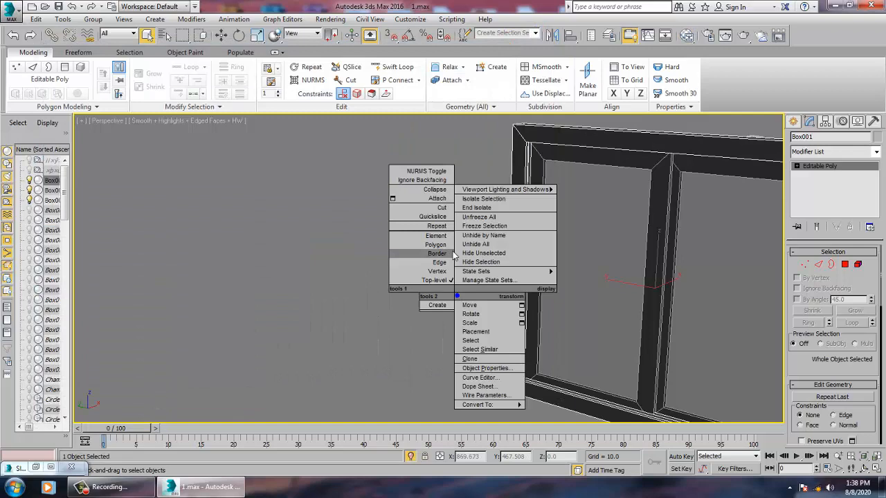
{"action": "left_click", "coordinate": [484, 209]}
{"action": "middle_click_drag", "start_coordinate": [628, 304], "coordinate": [606, 303], "text": "alt"}
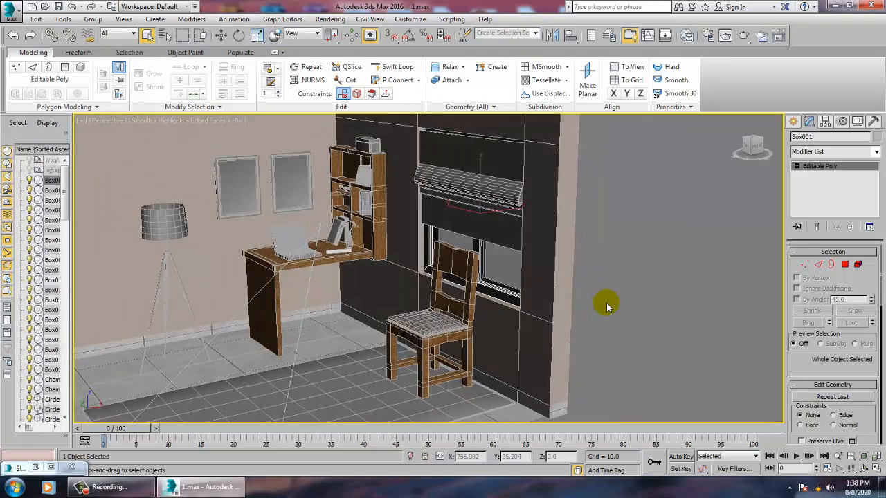
{"action": "middle_click_drag", "start_coordinate": [566, 266], "coordinate": [353, 208], "text": "alt"}
Step: Select the inner picture polygon of the left wall picture frame Box006
{"action": "left_click", "coordinate": [374, 213]}
{"action": "key", "text": "z"}
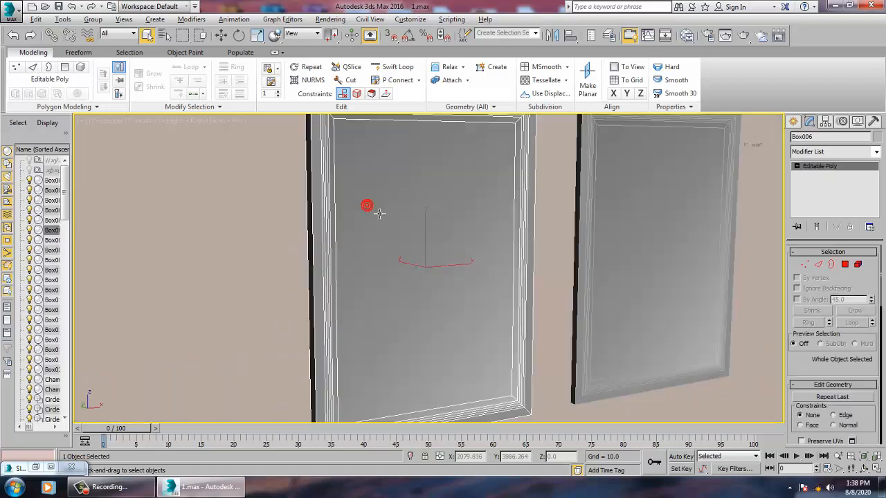
{"action": "scroll", "coordinate": [388, 222], "scroll_direction": "down", "scroll_amount": 5}
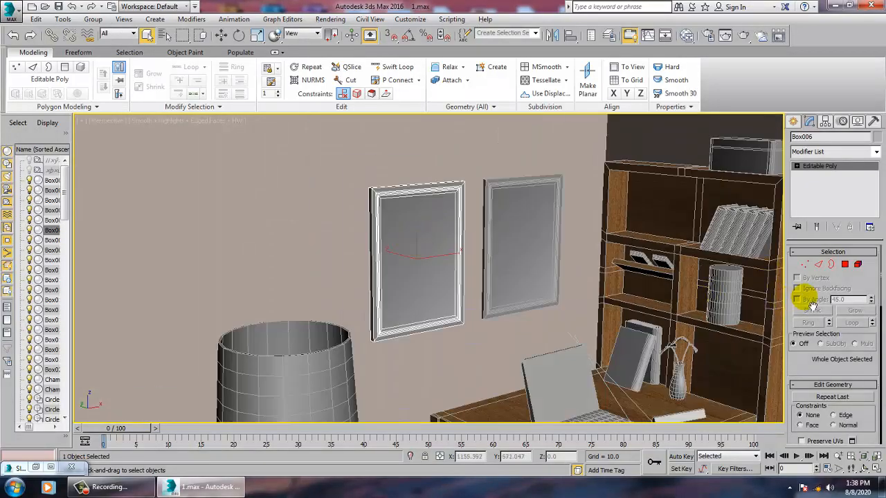
{"action": "left_click", "coordinate": [845, 265]}
Step: Create a new VRayMtl and add a Bitmap map to its diffuse channel
{"action": "key", "text": "m"}
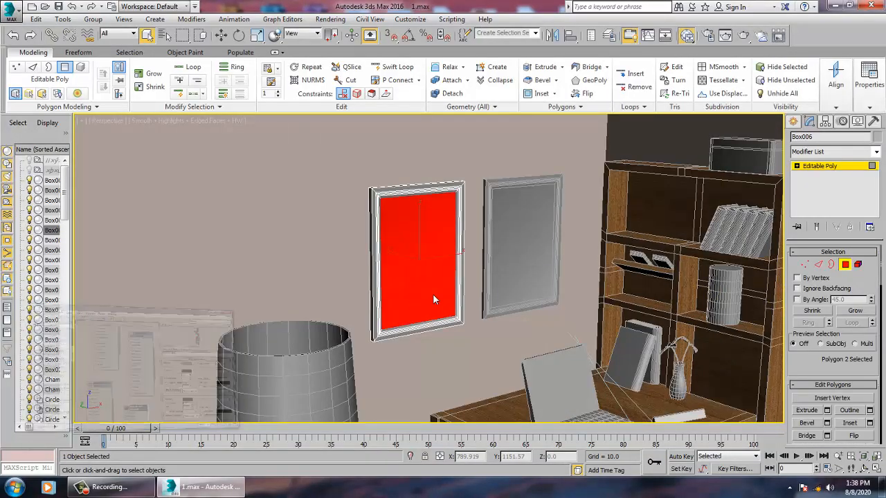
{"action": "middle_click_drag", "start_coordinate": [271, 323], "coordinate": [234, 183]}
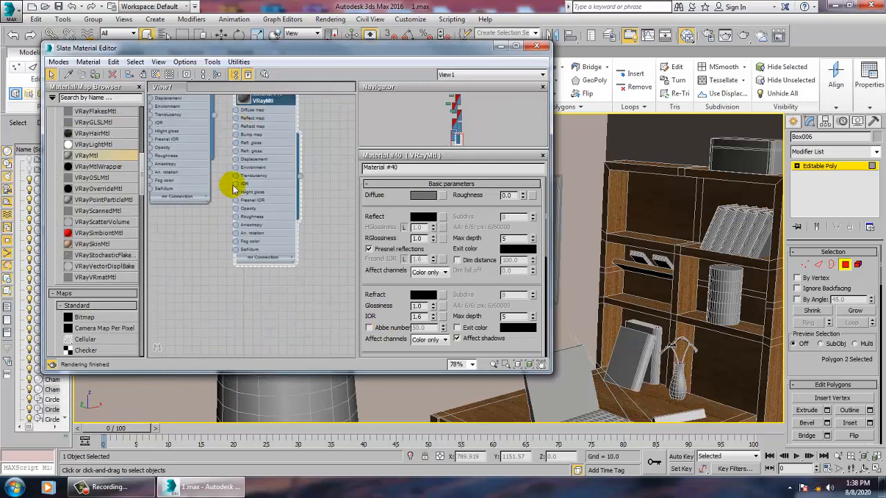
{"action": "left_click_drag", "start_coordinate": [178, 250], "coordinate": [185, 255]}
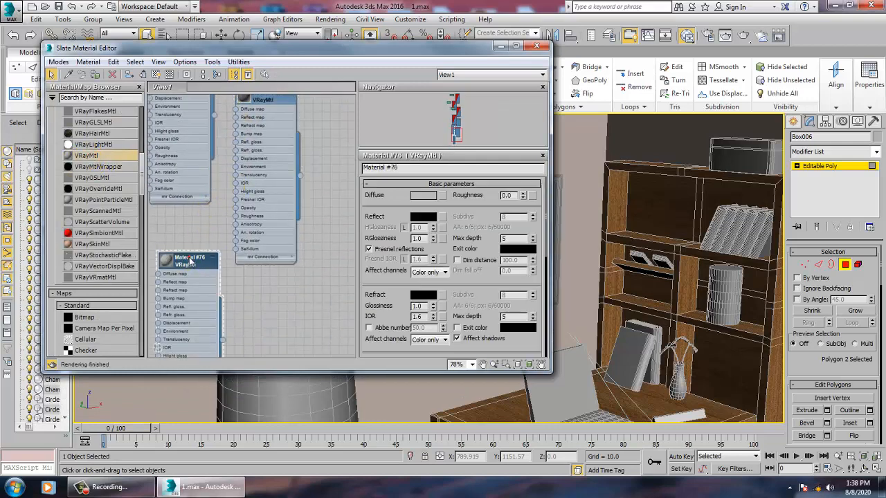
{"action": "left_click", "coordinate": [444, 196]}
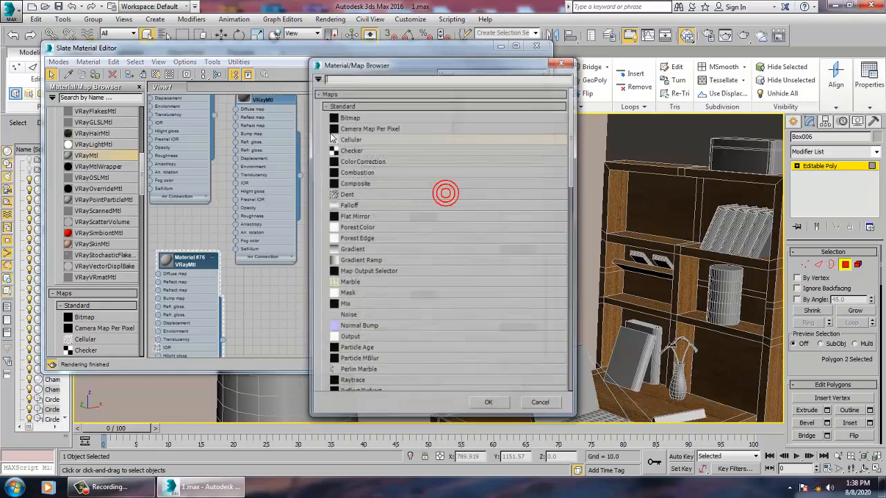
{"action": "double_click", "coordinate": [355, 116]}
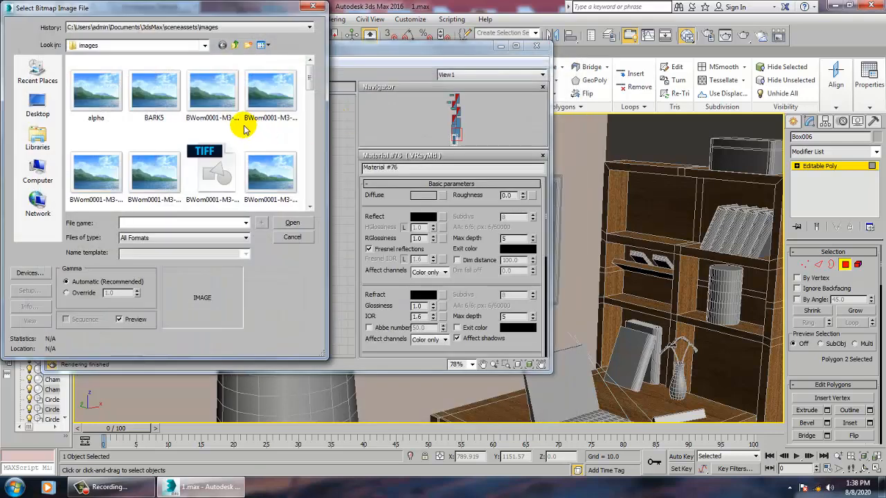
Step: Load the Desktop image zebra_scene as the bitmap, assign the material to the selected picture polygon and display the texture in the viewport
{"action": "left_click", "coordinate": [91, 94]}
{"action": "left_click", "coordinate": [40, 113]}
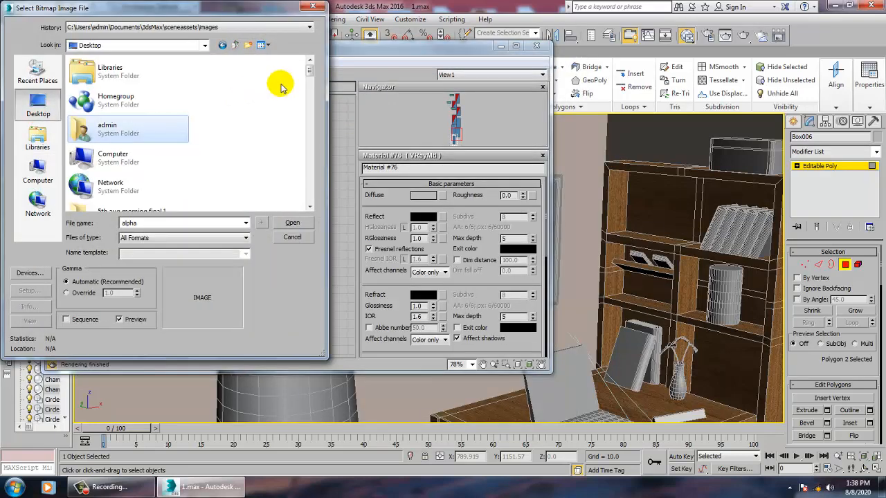
{"action": "left_click_drag", "start_coordinate": [309, 72], "coordinate": [310, 184]}
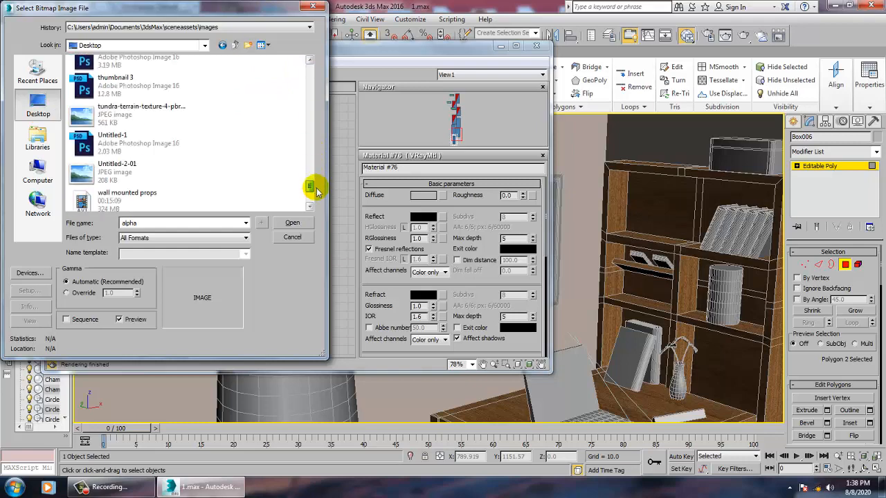
{"action": "left_click", "coordinate": [167, 118]}
{"action": "left_click", "coordinate": [115, 176]}
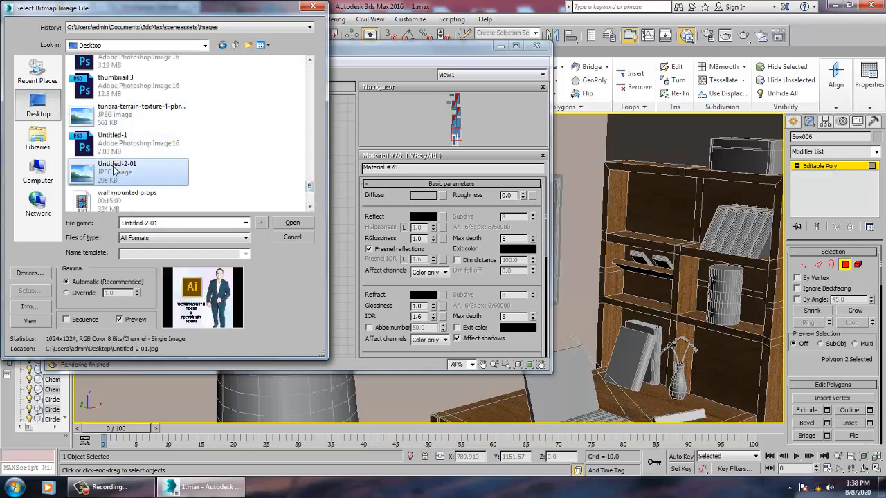
{"action": "left_click", "coordinate": [135, 205]}
{"action": "scroll", "coordinate": [136, 201], "scroll_direction": "down", "scroll_amount": 2}
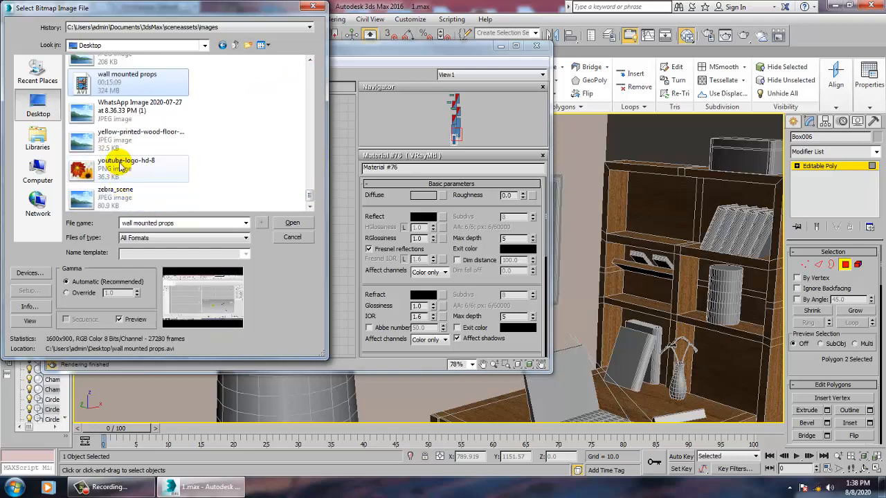
{"action": "left_click", "coordinate": [120, 166]}
{"action": "left_click", "coordinate": [121, 197]}
{"action": "double_click", "coordinate": [121, 198]}
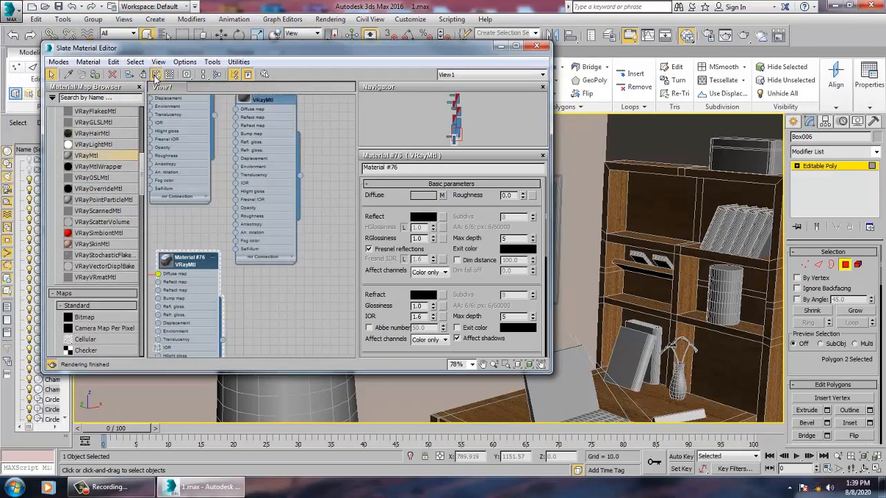
{"action": "left_click_drag", "start_coordinate": [419, 47], "coordinate": [214, 45]}
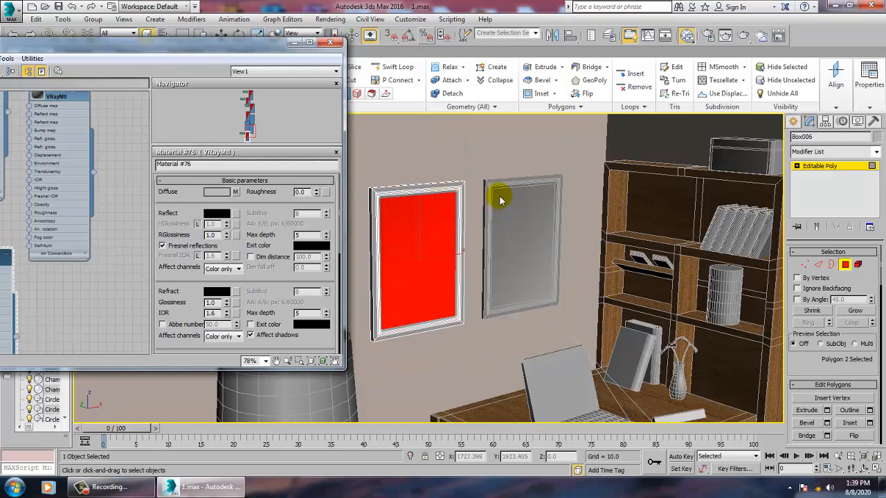
{"action": "scroll", "coordinate": [519, 208], "scroll_direction": "up", "scroll_amount": 2}
Step: Invert the selection to the frame polygons of Box006, and create another VRayMtl for them
{"action": "key", "text": "ctrl+i"}
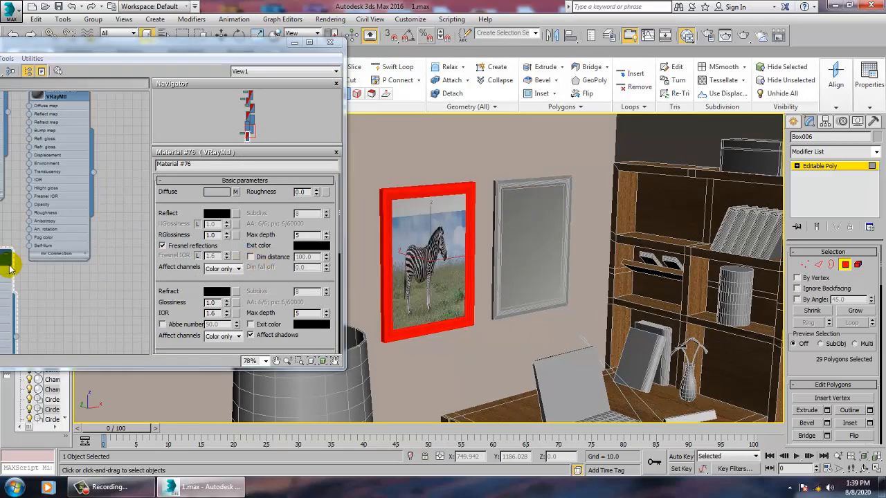
{"action": "left_click_drag", "start_coordinate": [79, 47], "coordinate": [402, 60]}
{"action": "left_click_drag", "start_coordinate": [352, 277], "coordinate": [409, 308]}
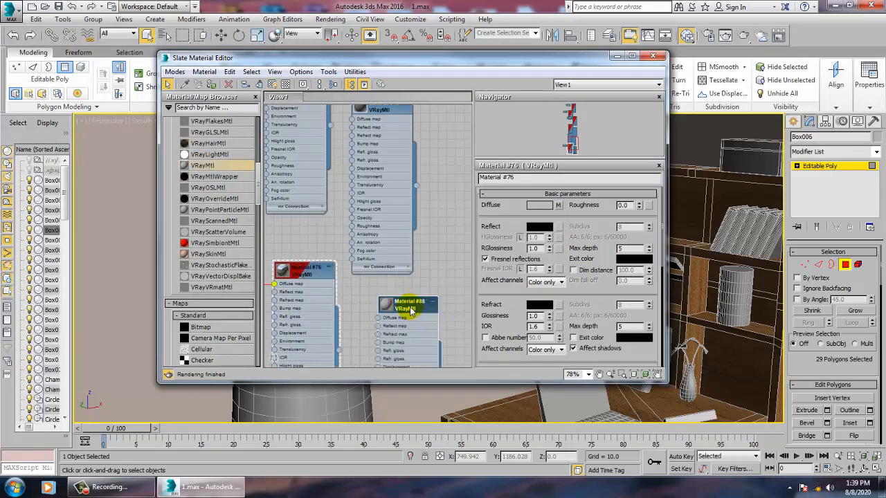
{"action": "double_click", "coordinate": [407, 304]}
Step: Set the new material's diffuse to dark reddish brown, assign it to the selected frame polygons, and leave polygon level
{"action": "left_click", "coordinate": [531, 208]}
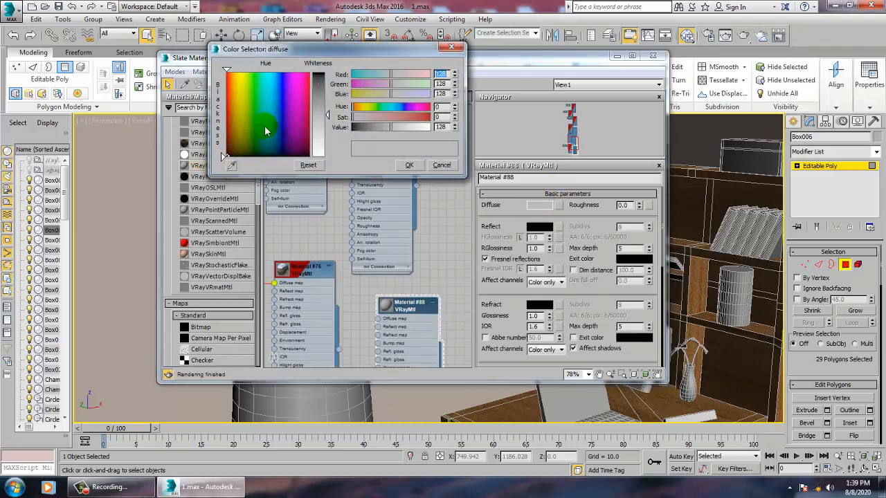
{"action": "left_click", "coordinate": [277, 120]}
{"action": "left_click_drag", "start_coordinate": [226, 100], "coordinate": [228, 152]}
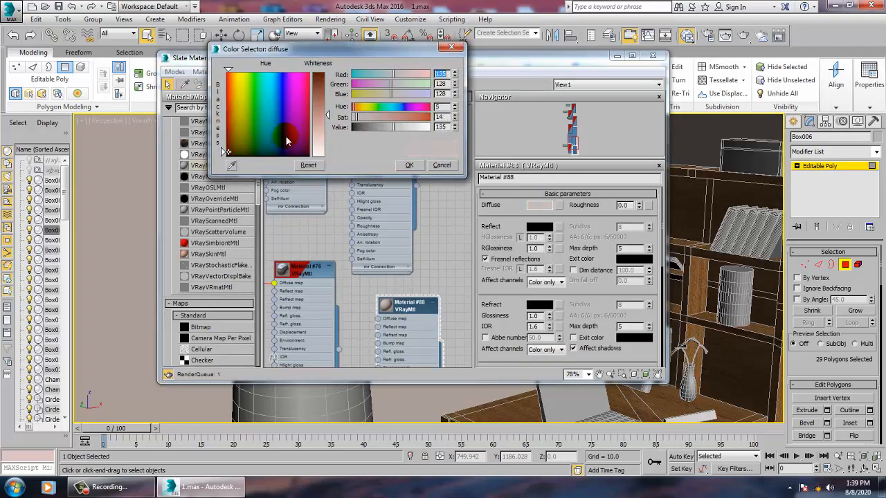
{"action": "left_click_drag", "start_coordinate": [320, 115], "coordinate": [322, 73]}
{"action": "left_click", "coordinate": [417, 165]}
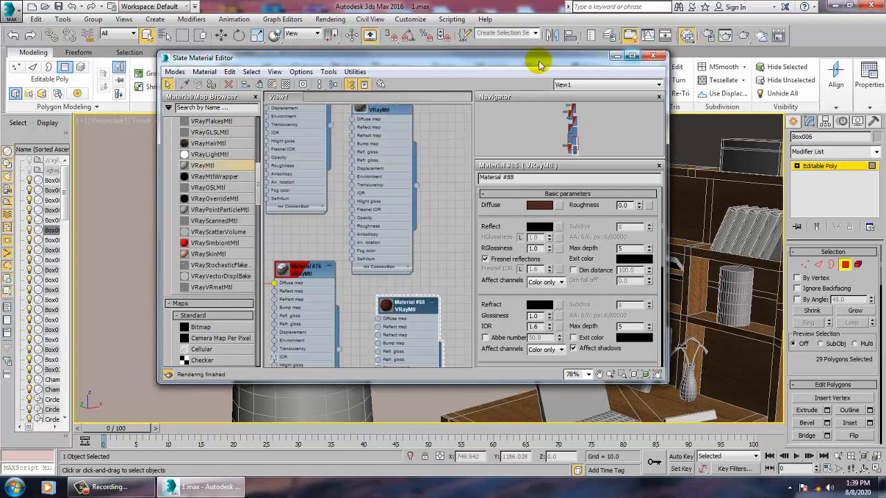
{"action": "left_click_drag", "start_coordinate": [548, 61], "coordinate": [263, 66]}
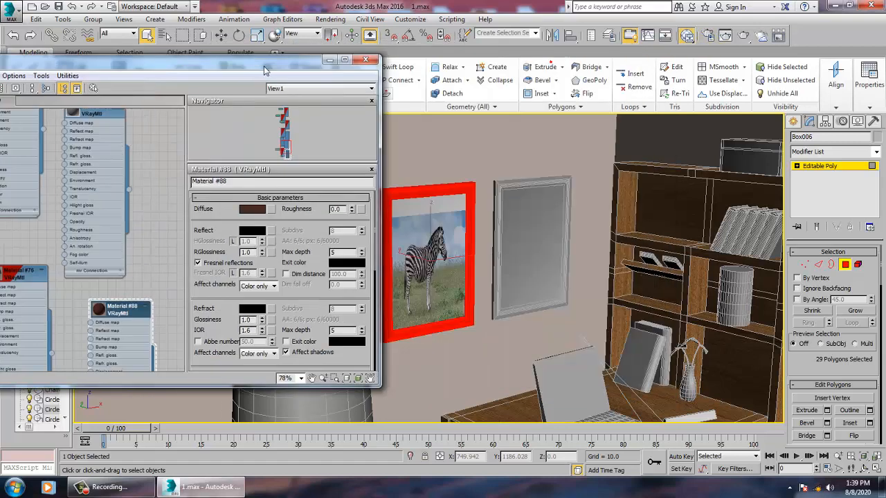
{"action": "left_click", "coordinate": [820, 167]}
Step: Select the inner picture polygon of the right wall picture frame Box007
{"action": "left_click", "coordinate": [560, 218]}
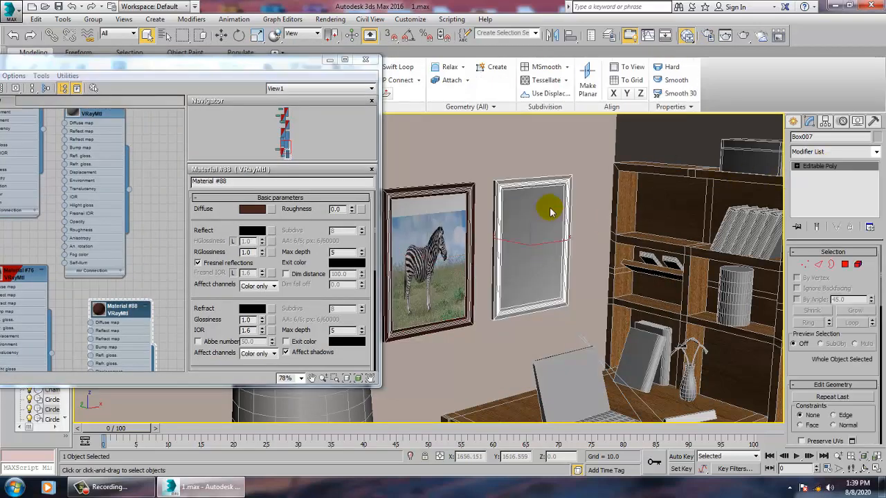
{"action": "left_click", "coordinate": [550, 208]}
{"action": "left_click", "coordinate": [559, 233]}
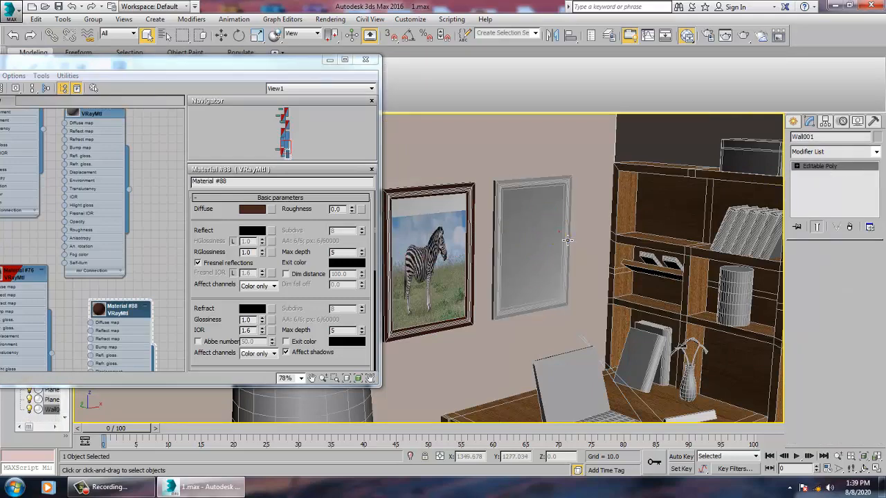
{"action": "left_click", "coordinate": [844, 264]}
{"action": "left_click", "coordinate": [522, 245]}
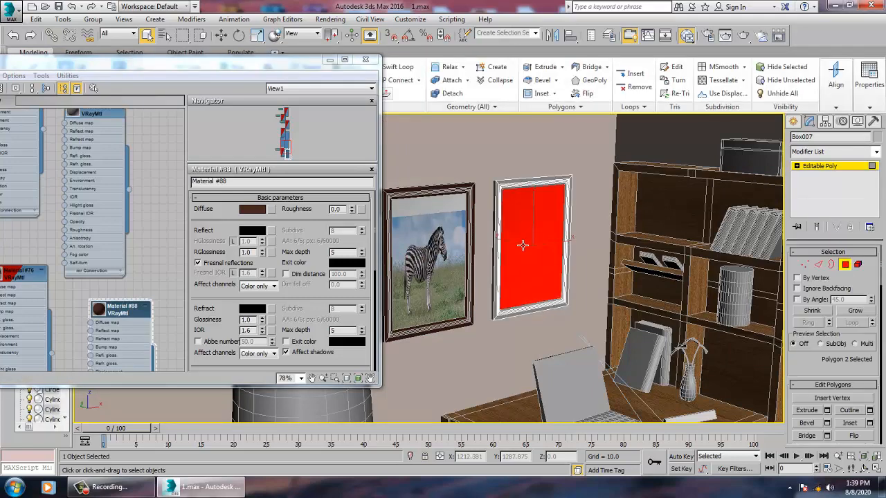
Step: Create another VRayMtl for the right picture and add a Bitmap map to its diffuse channel
{"action": "key", "text": "m"}
{"action": "key", "text": "m"}
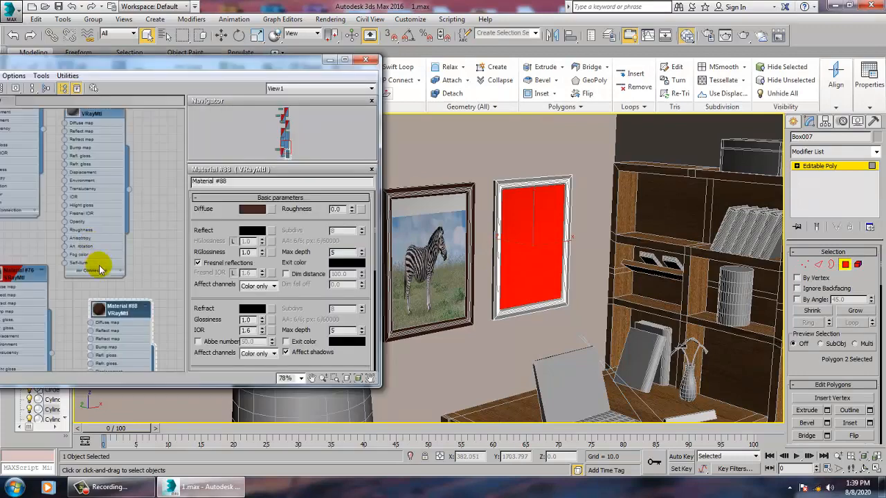
{"action": "left_click_drag", "start_coordinate": [98, 61], "coordinate": [303, 27]}
{"action": "middle_click_drag", "start_coordinate": [326, 236], "coordinate": [337, 73]}
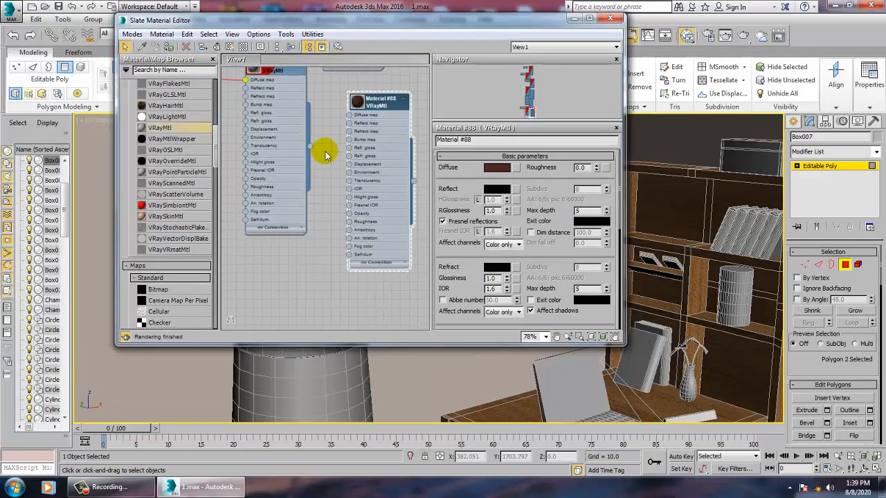
{"action": "left_click_drag", "start_coordinate": [296, 271], "coordinate": [295, 270]}
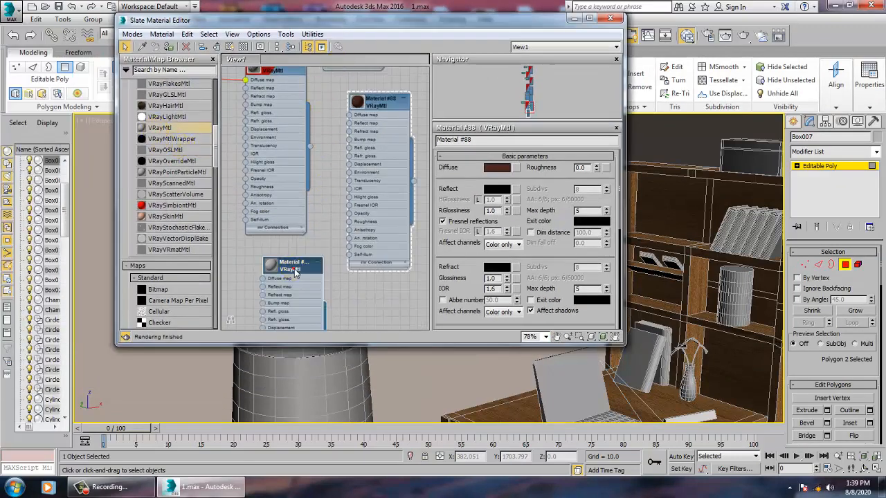
{"action": "double_click", "coordinate": [295, 269]}
{"action": "left_click", "coordinate": [519, 168]}
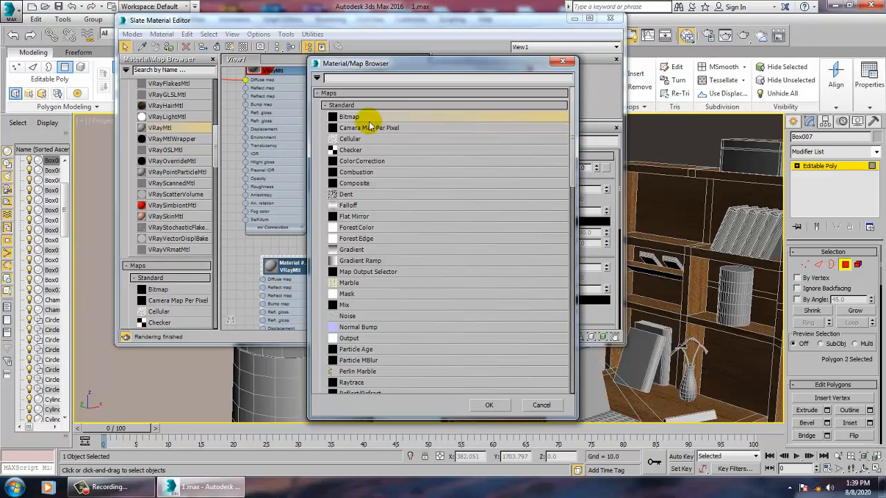
{"action": "double_click", "coordinate": [365, 120]}
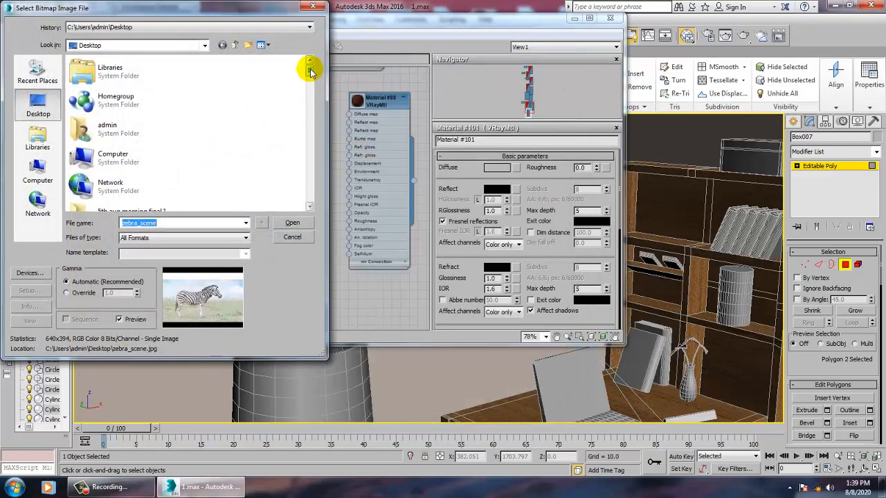
Step: Look through the Desktop files and the chroma folder for an image for the right wall picture
{"action": "left_click_drag", "start_coordinate": [311, 69], "coordinate": [316, 197]}
{"action": "left_click", "coordinate": [119, 171]}
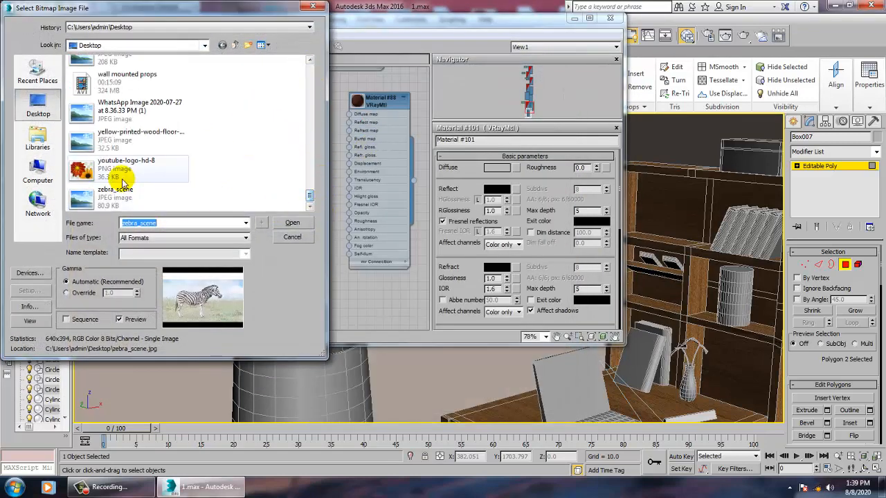
{"action": "left_click", "coordinate": [115, 135]}
{"action": "left_click", "coordinate": [111, 113]}
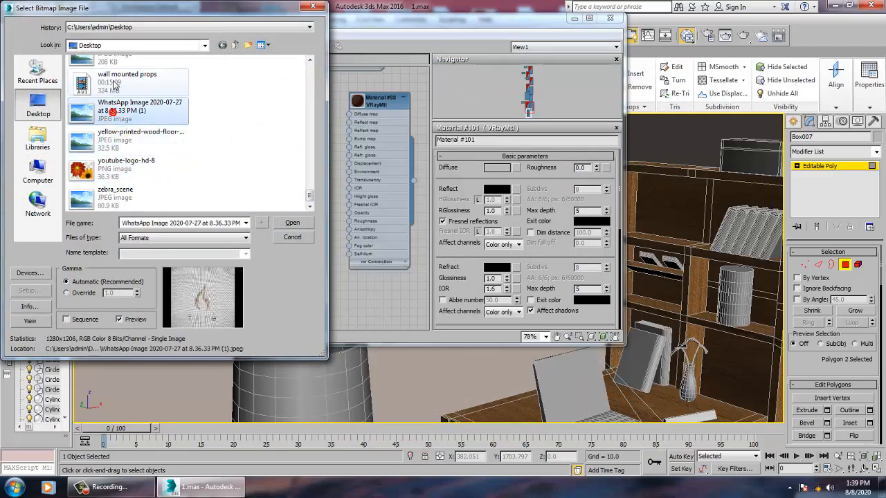
{"action": "left_click", "coordinate": [114, 62]}
{"action": "left_click", "coordinate": [129, 135]}
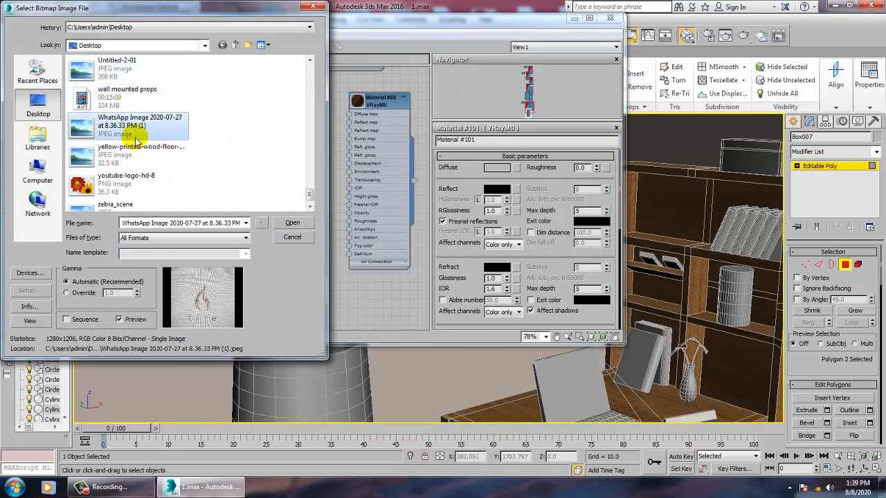
{"action": "scroll", "coordinate": [136, 141], "scroll_direction": "up", "scroll_amount": 2}
{"action": "scroll", "coordinate": [124, 135], "scroll_direction": "up", "scroll_amount": 1}
{"action": "left_click", "coordinate": [109, 176]}
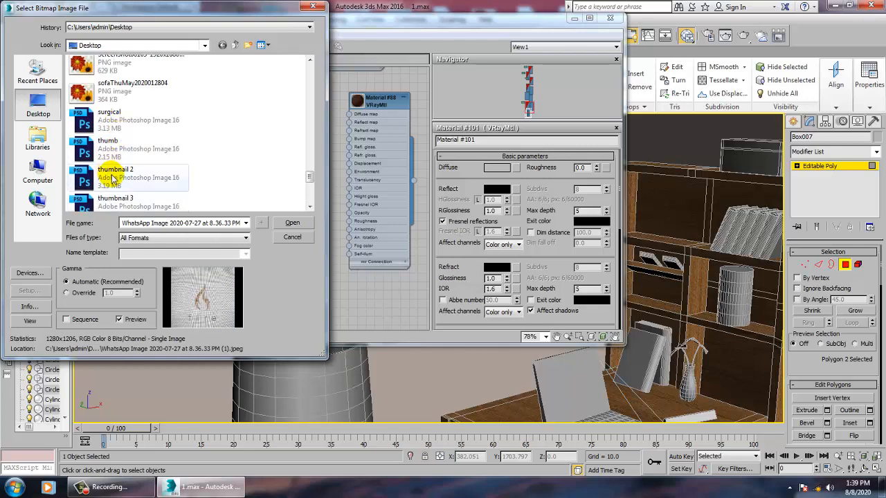
{"action": "left_click", "coordinate": [103, 94]}
{"action": "scroll", "coordinate": [118, 96], "scroll_direction": "up", "scroll_amount": 2}
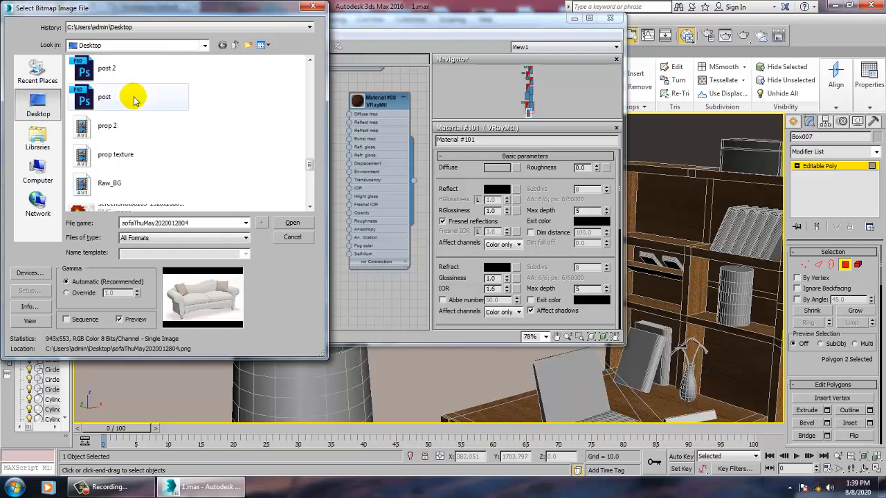
{"action": "scroll", "coordinate": [112, 125], "scroll_direction": "up", "scroll_amount": 5}
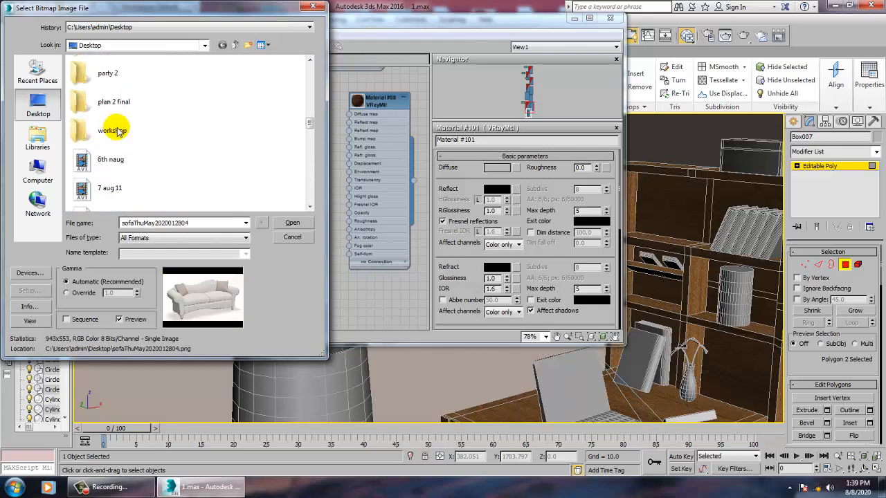
{"action": "scroll", "coordinate": [110, 176], "scroll_direction": "up", "scroll_amount": 6}
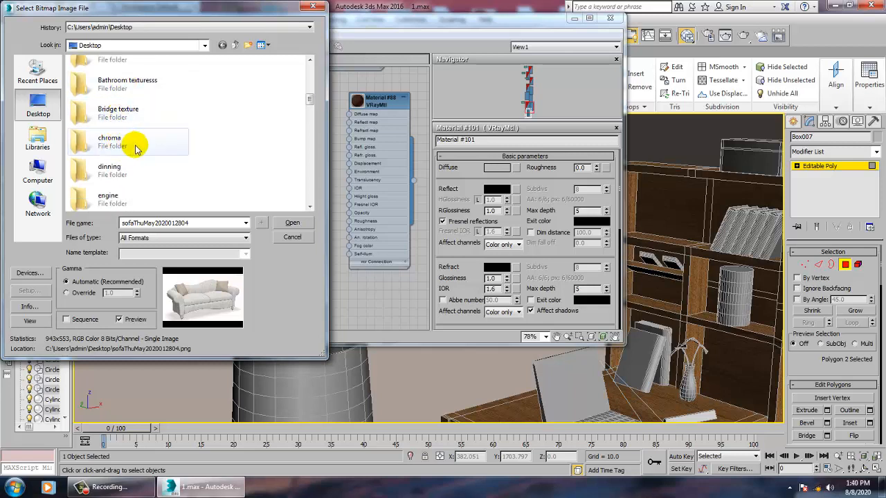
{"action": "double_click", "coordinate": [127, 150]}
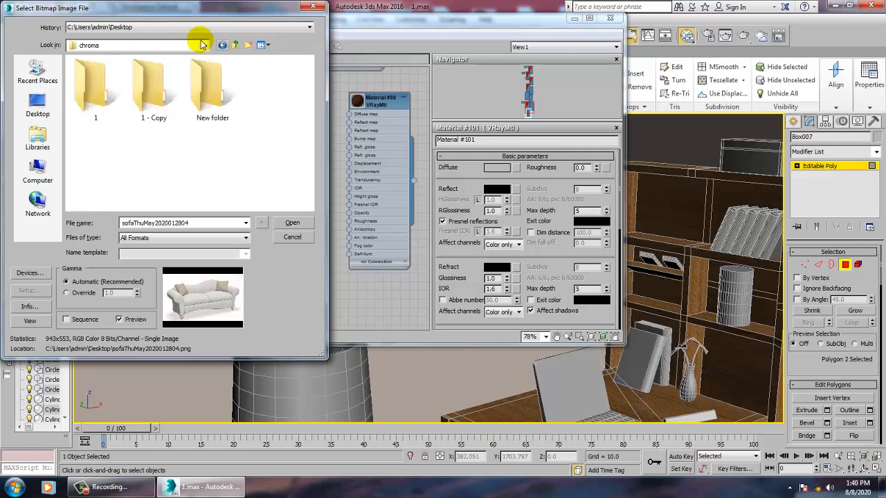
{"action": "left_click", "coordinate": [234, 45]}
{"action": "scroll", "coordinate": [159, 138], "scroll_direction": "down", "scroll_amount": 2}
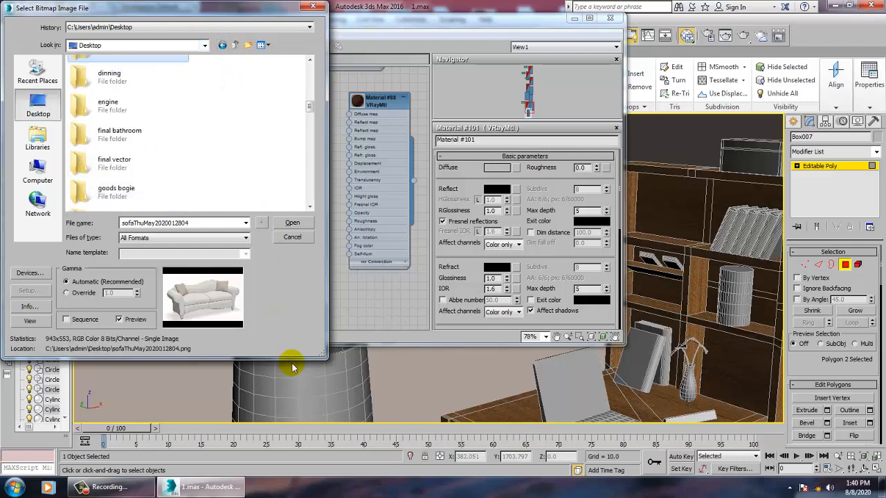
Step: Enlarge the bitmap file browser and preview the Desktop images one by one as candidates for the right picture
{"action": "left_click_drag", "start_coordinate": [325, 355], "coordinate": [657, 492]}
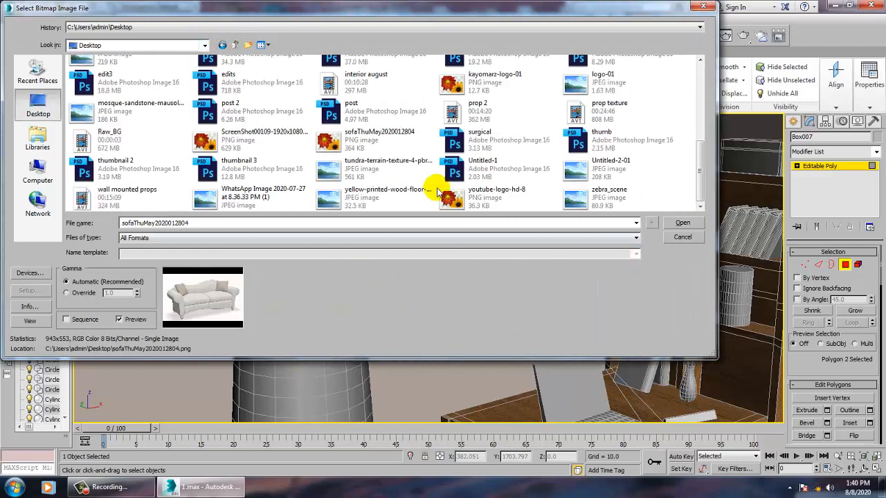
{"action": "left_click", "coordinate": [390, 169]}
{"action": "key", "text": "Right"}
{"action": "key", "text": "Right"}
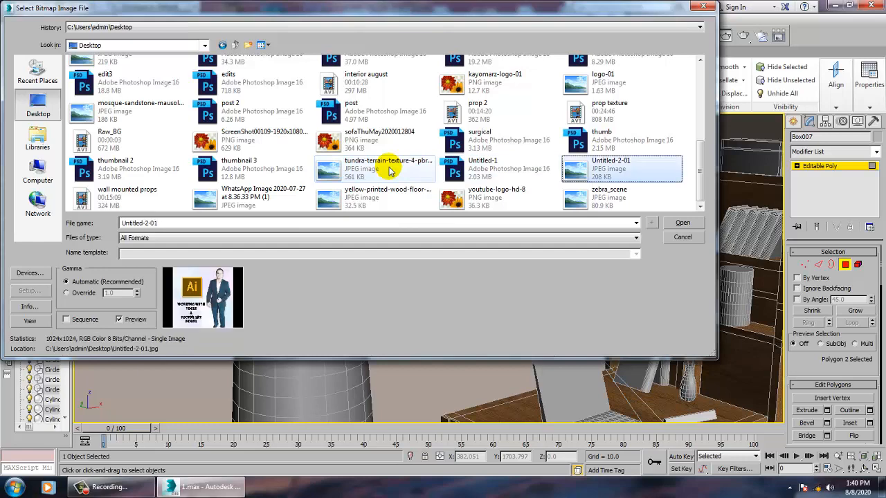
{"action": "key", "text": "Down"}
{"action": "key", "text": "Left"}
{"action": "key", "text": "Left"}
{"action": "key", "text": "Left"}
{"action": "key", "text": "Left"}
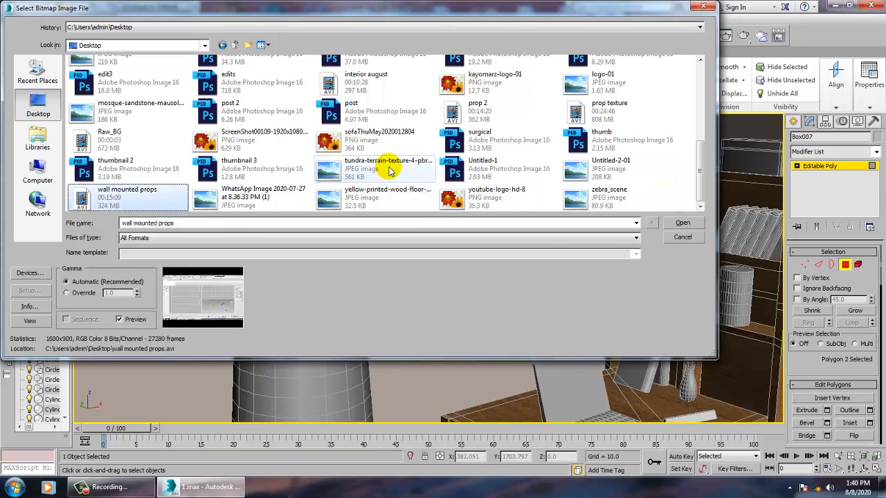
{"action": "key", "text": "Right"}
{"action": "key", "text": "Right"}
{"action": "key", "text": "Right"}
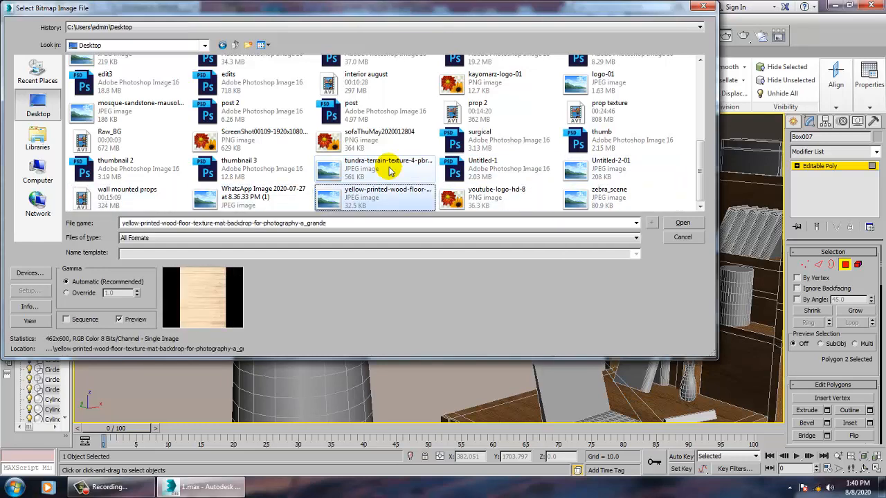
{"action": "key", "text": "Right"}
{"action": "key", "text": "Left"}
{"action": "key", "text": "Left"}
{"action": "key", "text": "Left"}
{"action": "key", "text": "Left"}
{"action": "key", "text": "Up"}
{"action": "key", "text": "Up"}
{"action": "key", "text": "Up"}
{"action": "key", "text": "Up"}
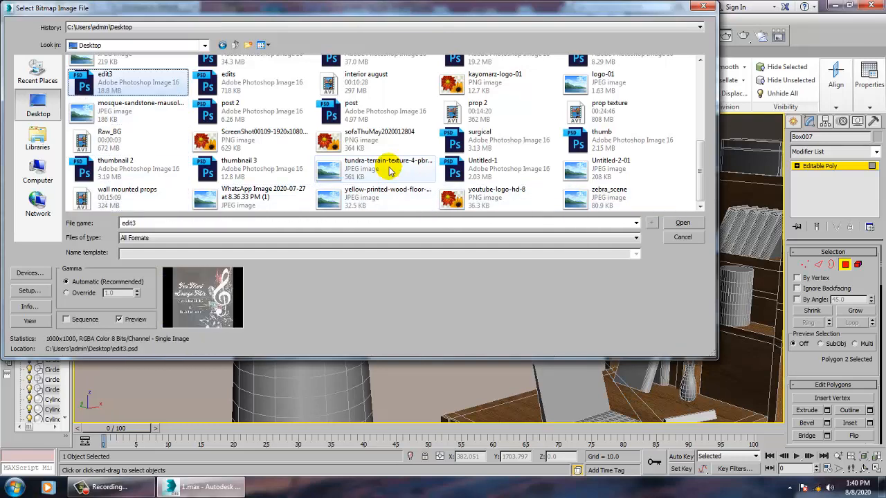
Step: Load the mosque-sandstone-mausoleum-complex-Taj-Mahal-Uttar image as the bitmap, and show Material #101 on the selected picture polygon in the viewport
{"action": "key", "text": "Down"}
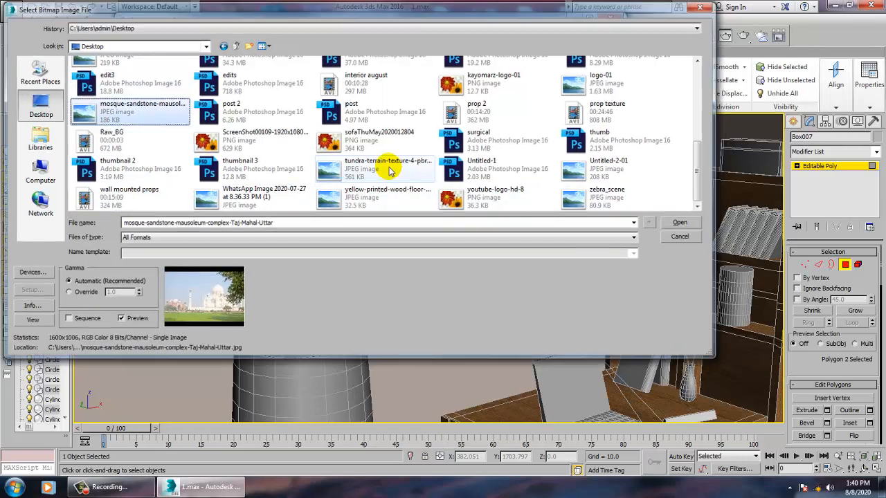
{"action": "key", "text": "Return"}
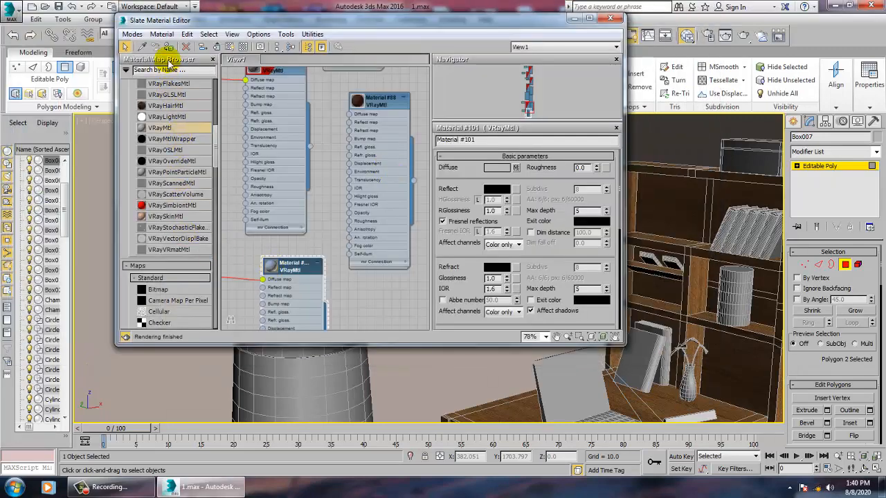
{"action": "left_click", "coordinate": [229, 46]}
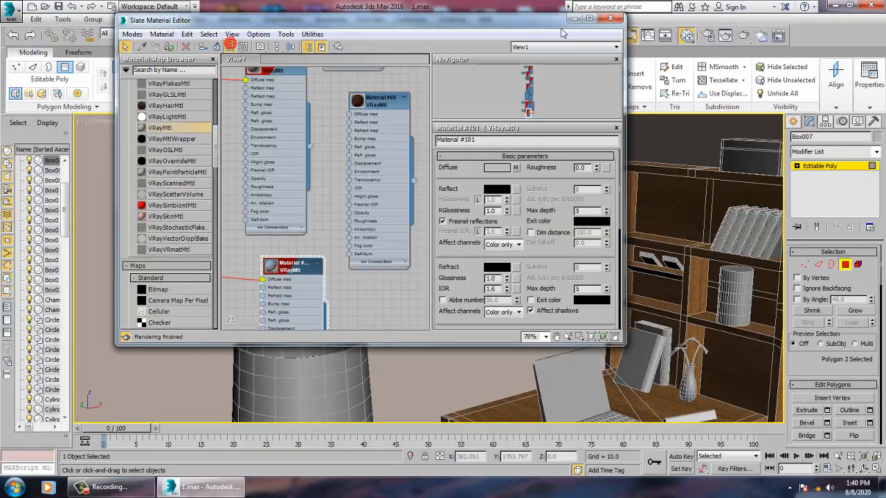
{"action": "left_click_drag", "start_coordinate": [566, 23], "coordinate": [223, 20]}
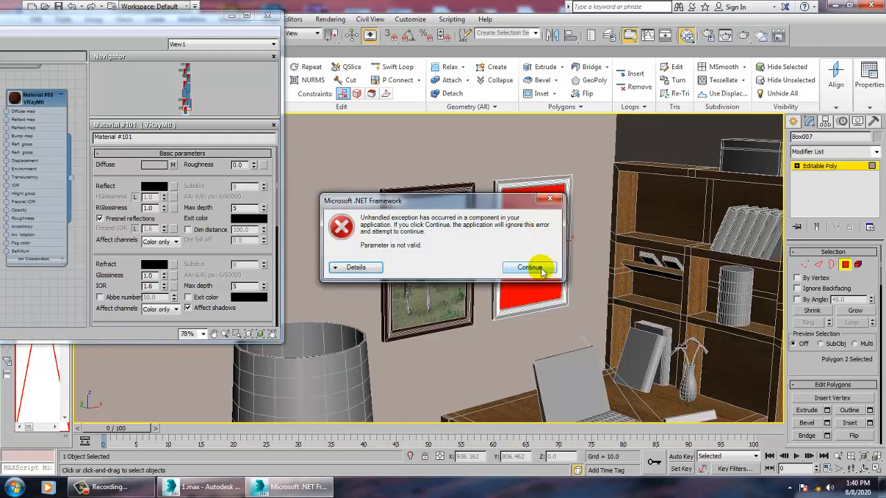
{"action": "left_click", "coordinate": [548, 200]}
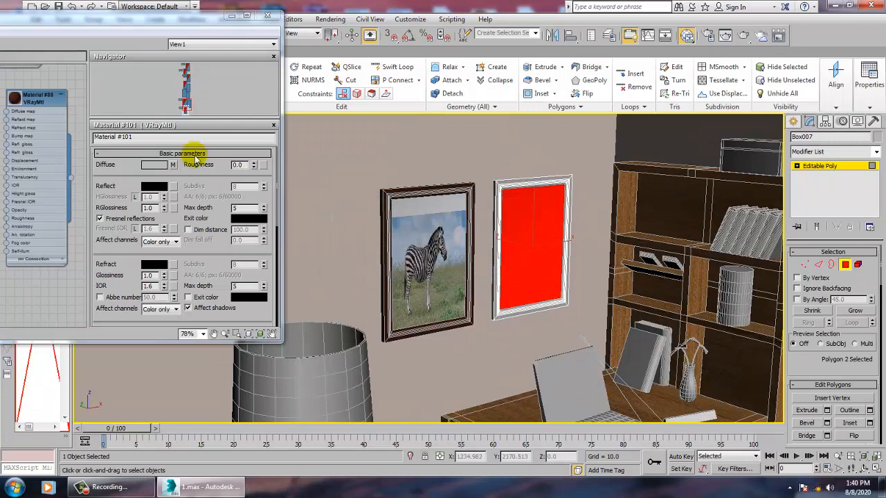
{"action": "left_click_drag", "start_coordinate": [66, 14], "coordinate": [198, 35]}
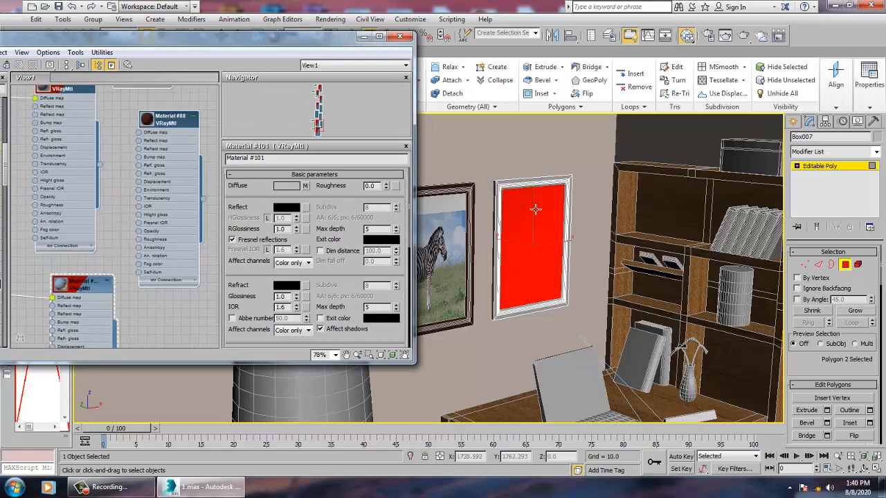
Step: Invert the selection to the frame polygons of Box007
{"action": "middle_click_drag", "start_coordinate": [534, 209], "coordinate": [532, 207]}
{"action": "key", "text": "ctrl+i"}
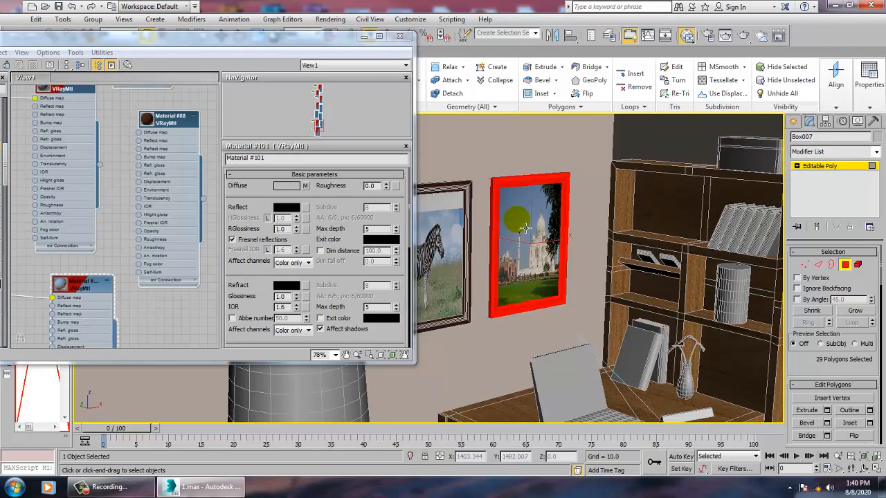
{"action": "middle_click_drag", "start_coordinate": [155, 153], "coordinate": [172, 209]}
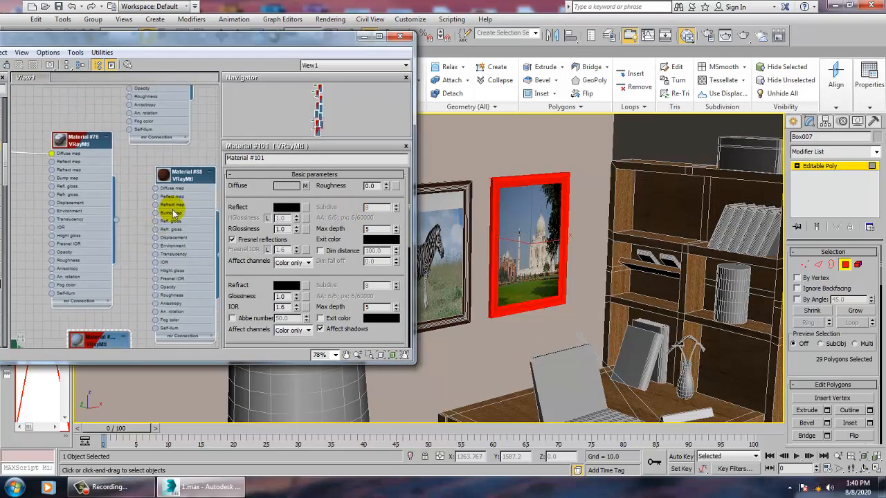
{"action": "left_click_drag", "start_coordinate": [115, 40], "coordinate": [276, 53]}
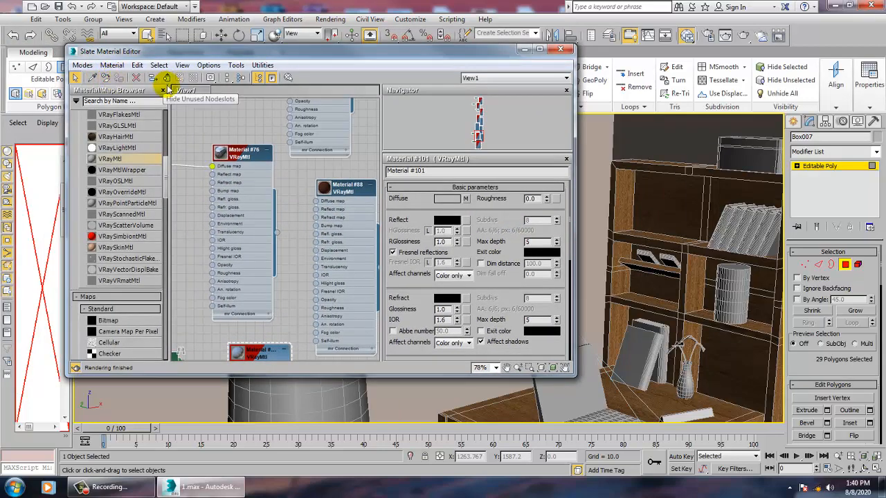
{"action": "left_click_drag", "start_coordinate": [366, 54], "coordinate": [194, 61]}
{"action": "left_click", "coordinate": [500, 168]}
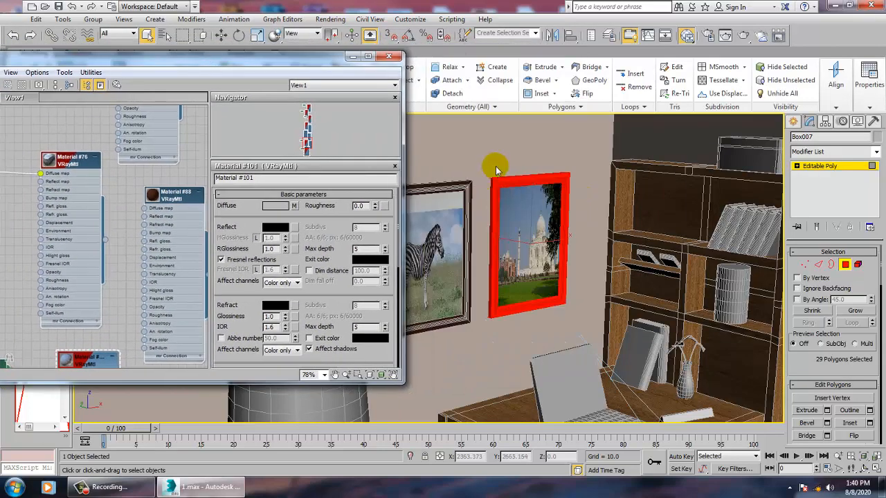
{"action": "left_click", "coordinate": [558, 222]}
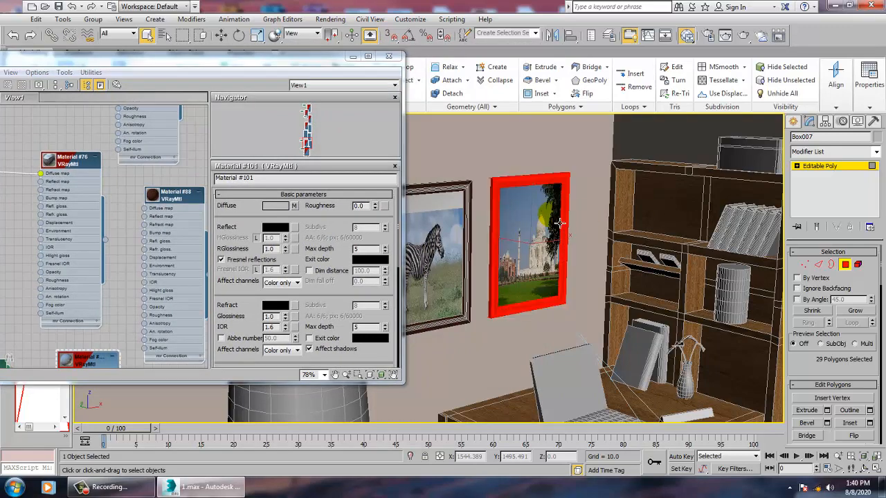
Step: Make the dark reddish brown Material #88 active, then reselect the Box007 picture polygon and invert the selection to its frame
{"action": "left_click", "coordinate": [168, 200]}
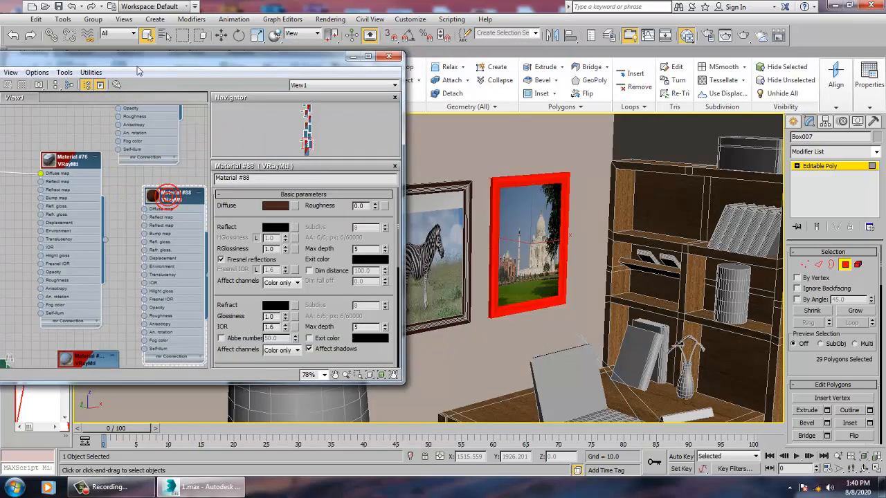
{"action": "left_click_drag", "start_coordinate": [188, 62], "coordinate": [379, 64]}
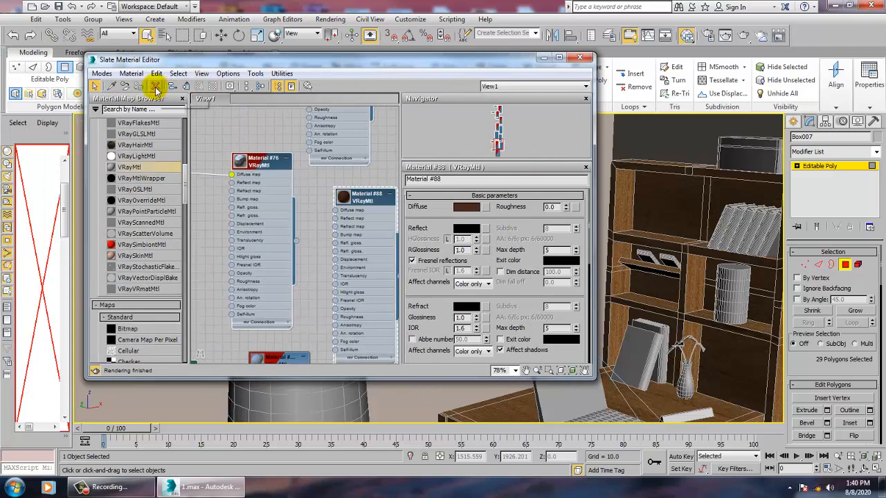
{"action": "left_click_drag", "start_coordinate": [443, 59], "coordinate": [379, 126]}
{"action": "left_click_drag", "start_coordinate": [360, 167], "coordinate": [333, 178]}
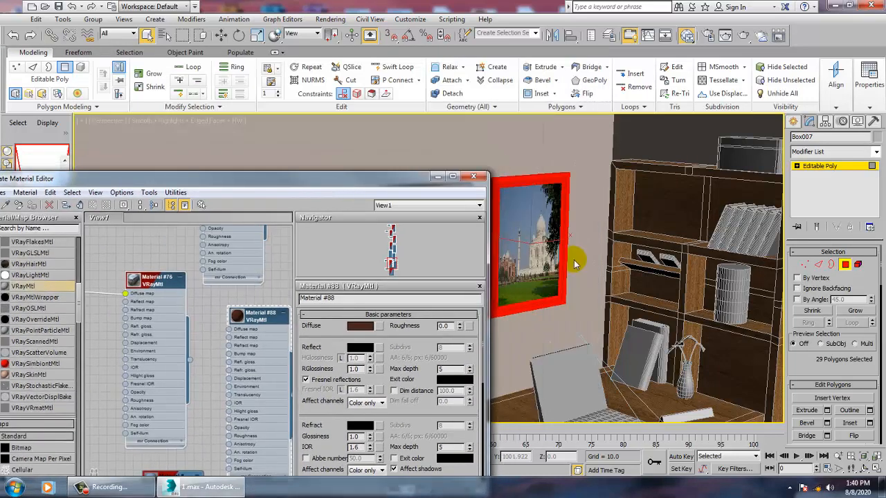
{"action": "left_click", "coordinate": [535, 229]}
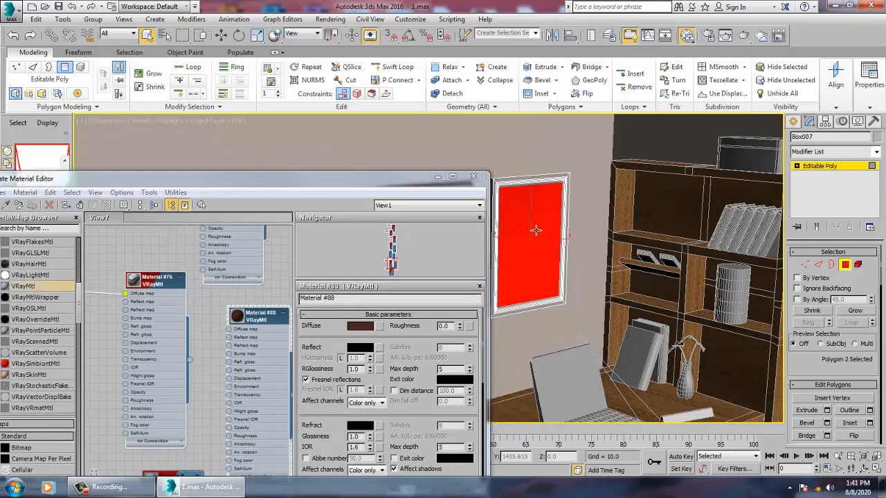
{"action": "key", "text": "ctrl+i"}
{"action": "left_click", "coordinate": [122, 192]}
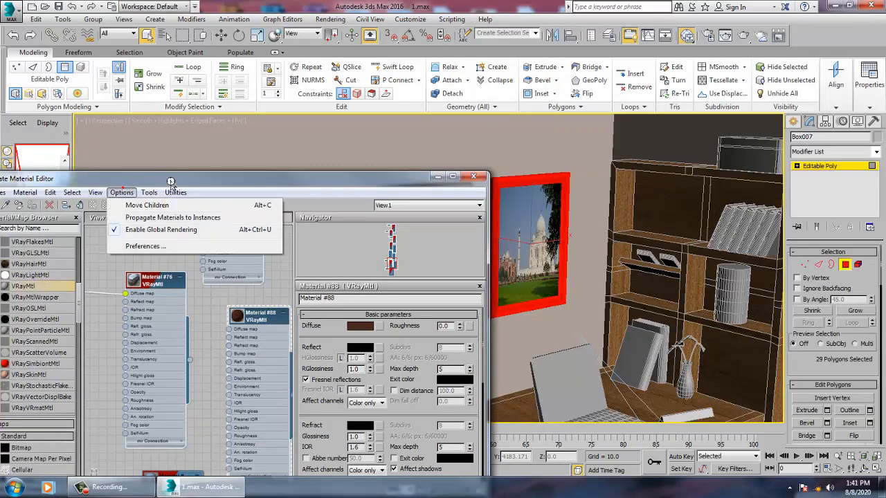
{"action": "left_click", "coordinate": [171, 181]}
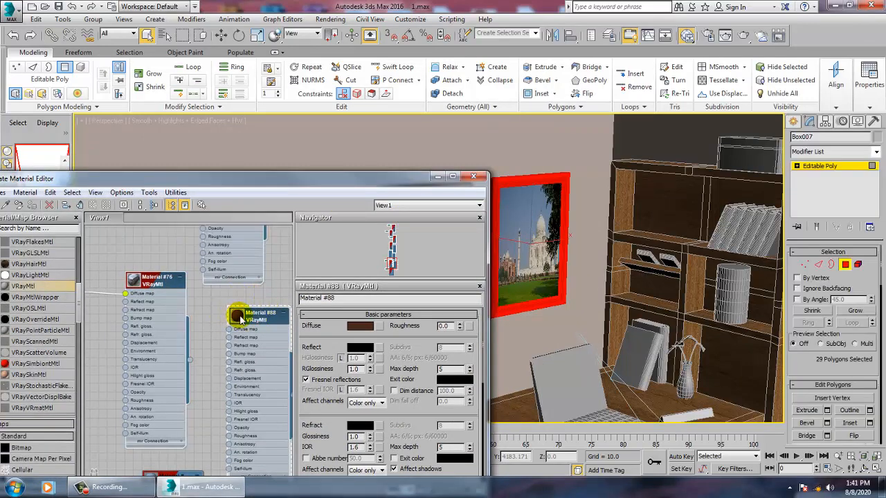
{"action": "double_click", "coordinate": [239, 316]}
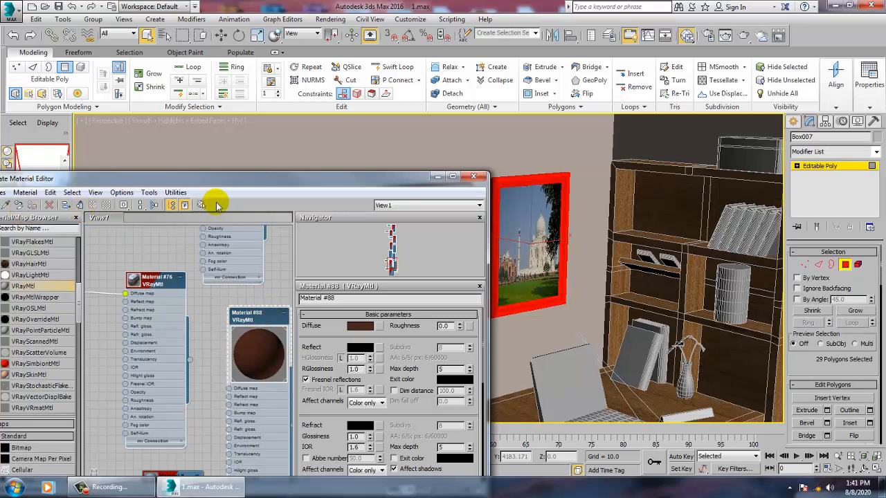
{"action": "left_click", "coordinate": [476, 149]}
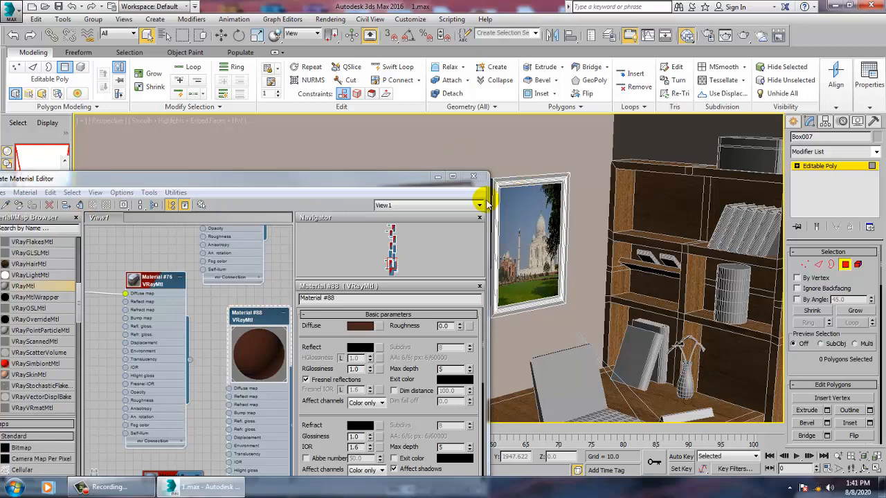
{"action": "key", "text": "ctrl+z"}
{"action": "double_click", "coordinate": [239, 330]}
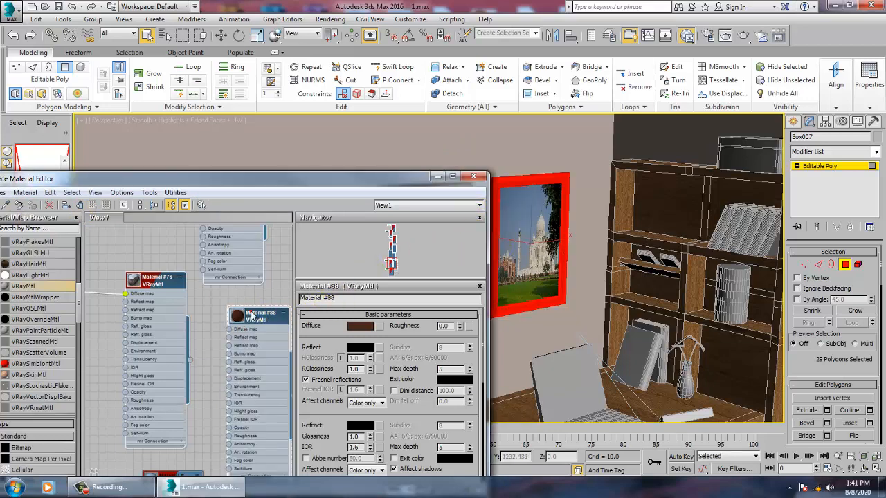
Step: Bring up the parameters of Material #76, and minimize the Slate Material Editor to uncover both wall pictures
{"action": "left_click_drag", "start_coordinate": [82, 176], "coordinate": [181, 164]}
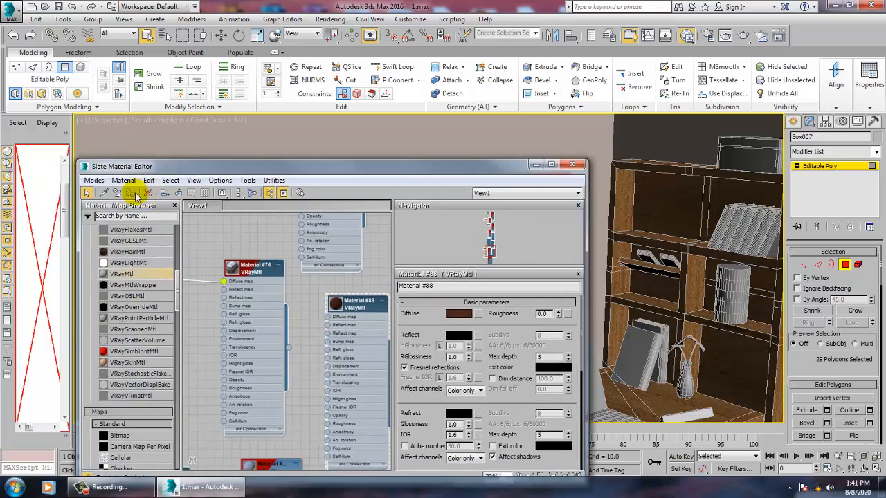
{"action": "double_click", "coordinate": [256, 269]}
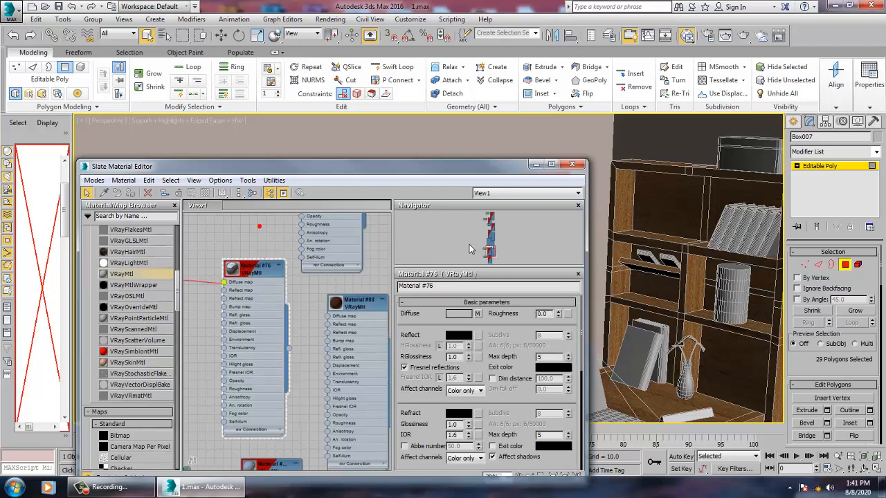
{"action": "left_click", "coordinate": [537, 164]}
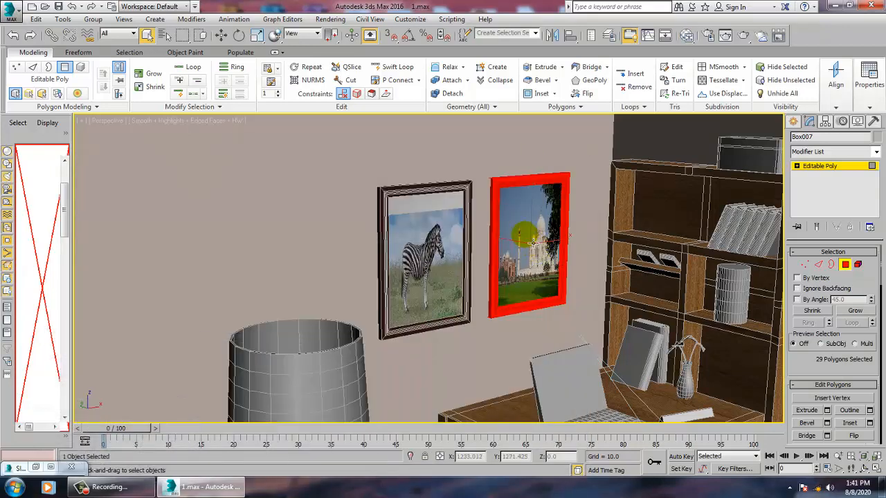
{"action": "scroll", "coordinate": [603, 277], "scroll_direction": "down", "scroll_amount": 10}
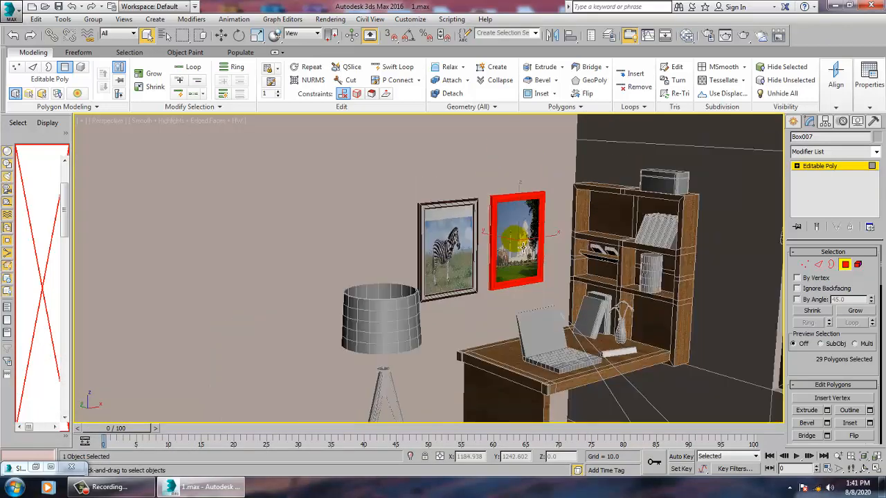